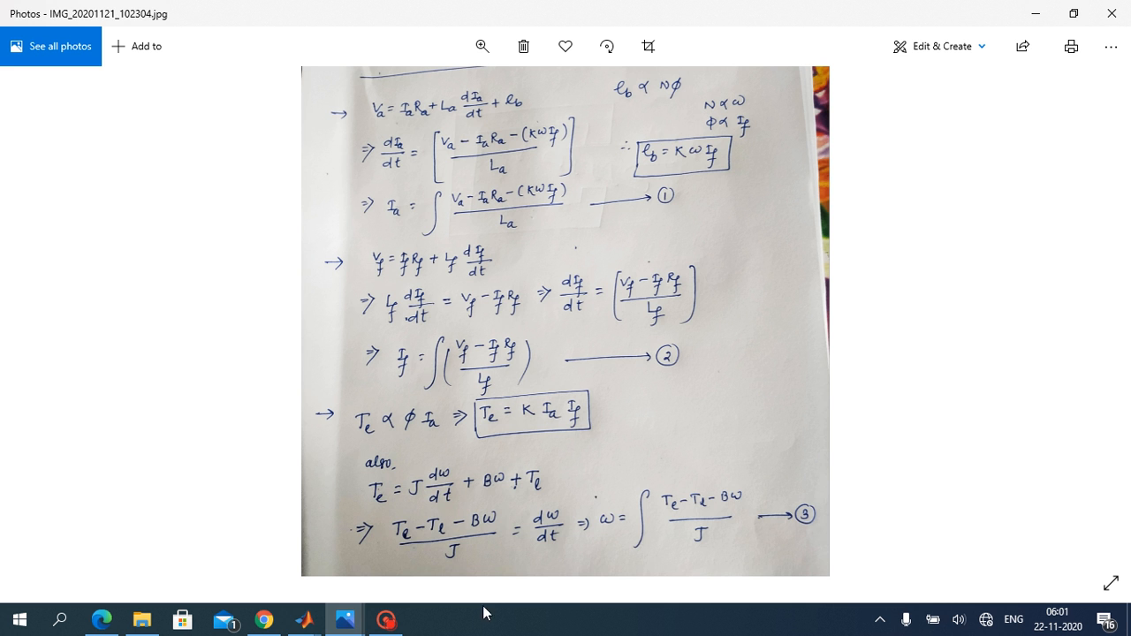
Step: Switch to the blank untitled1 Simulink model and open the Commonly Used Blocks library
mouse_move(320, 621)
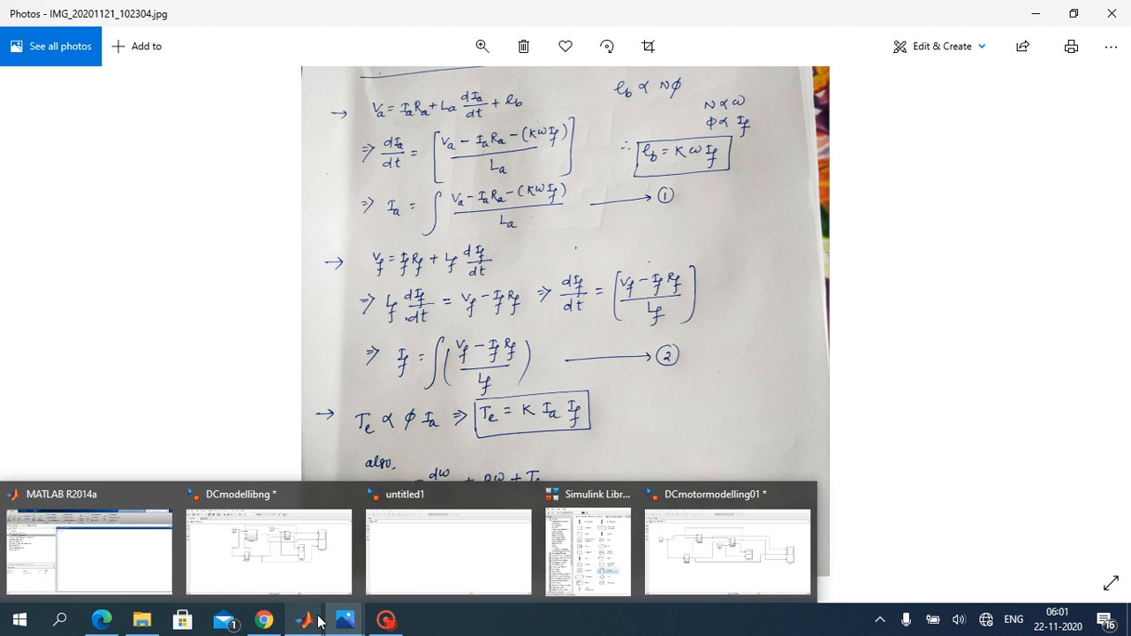
left_click(433, 562)
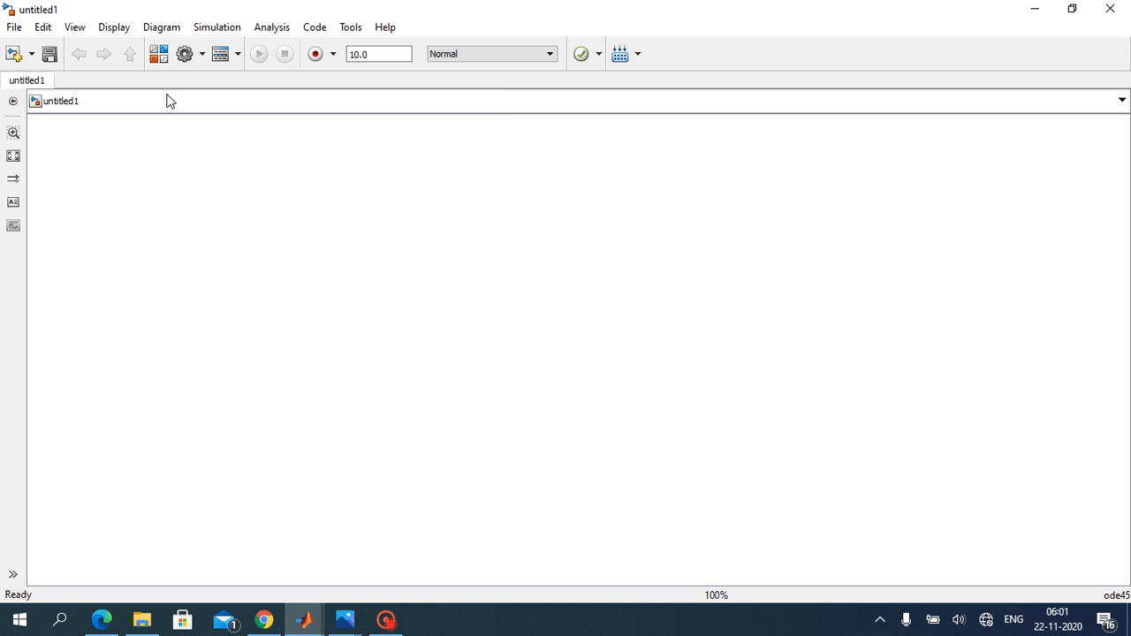
left_click(159, 56)
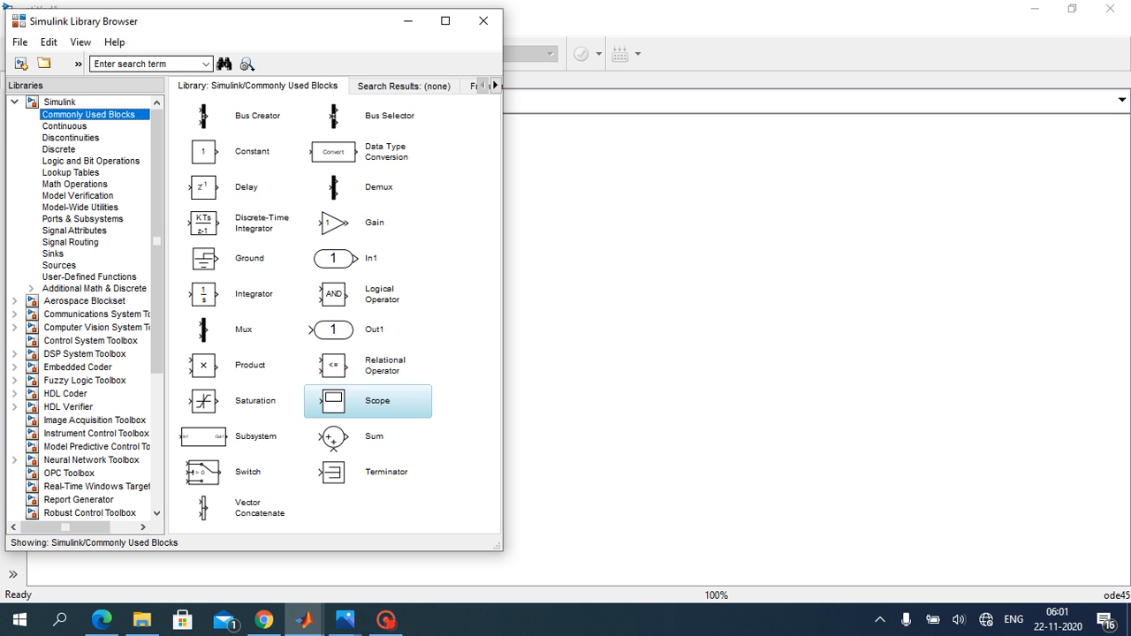
left_click(46, 102)
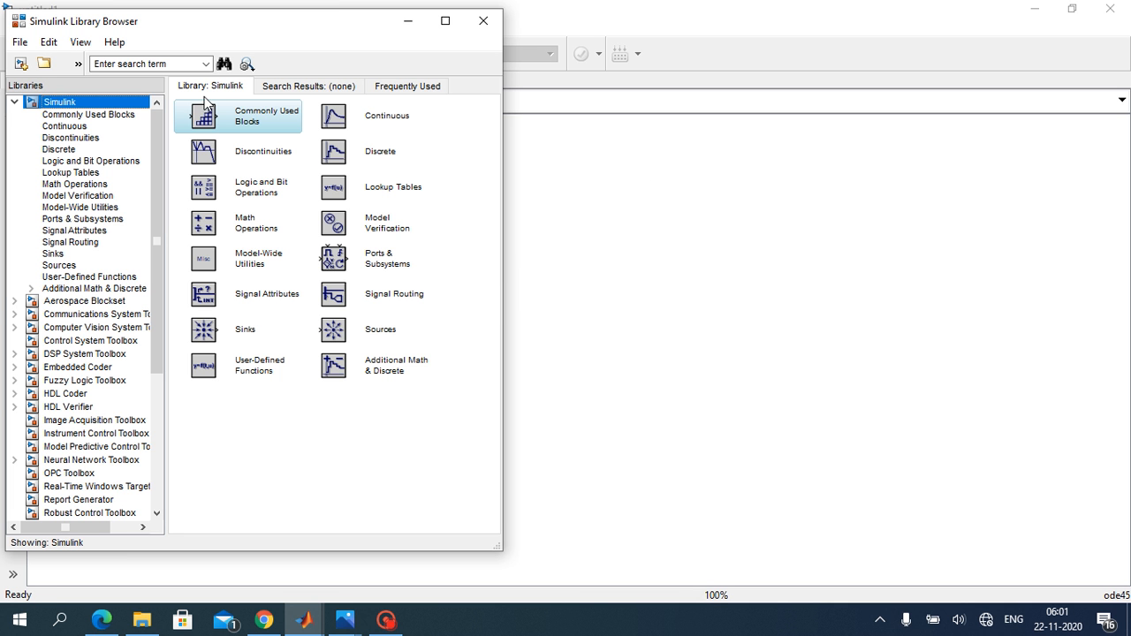
double_click(241, 123)
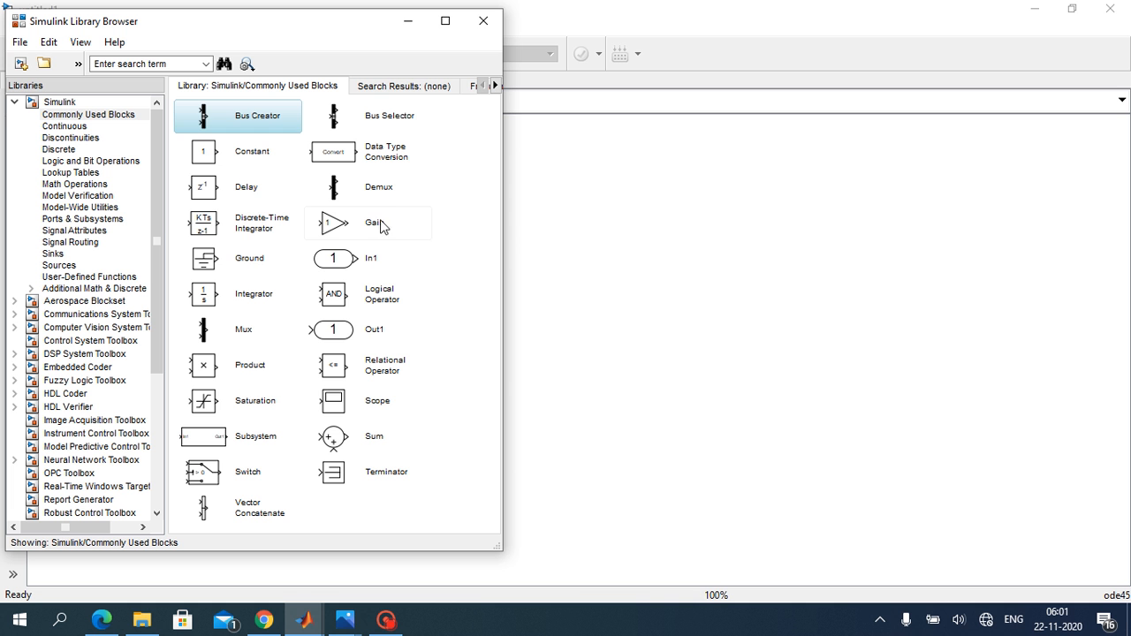
Step: Add an In1 block and an Out1 block from the library to the untitled1 model
right_click(370, 258)
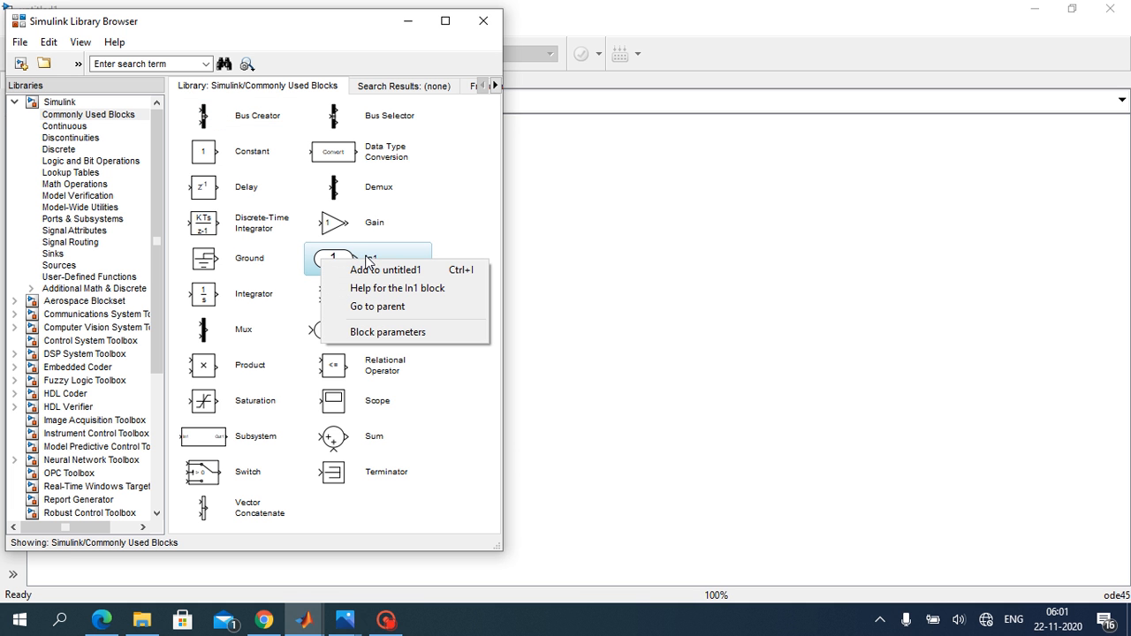
left_click(372, 268)
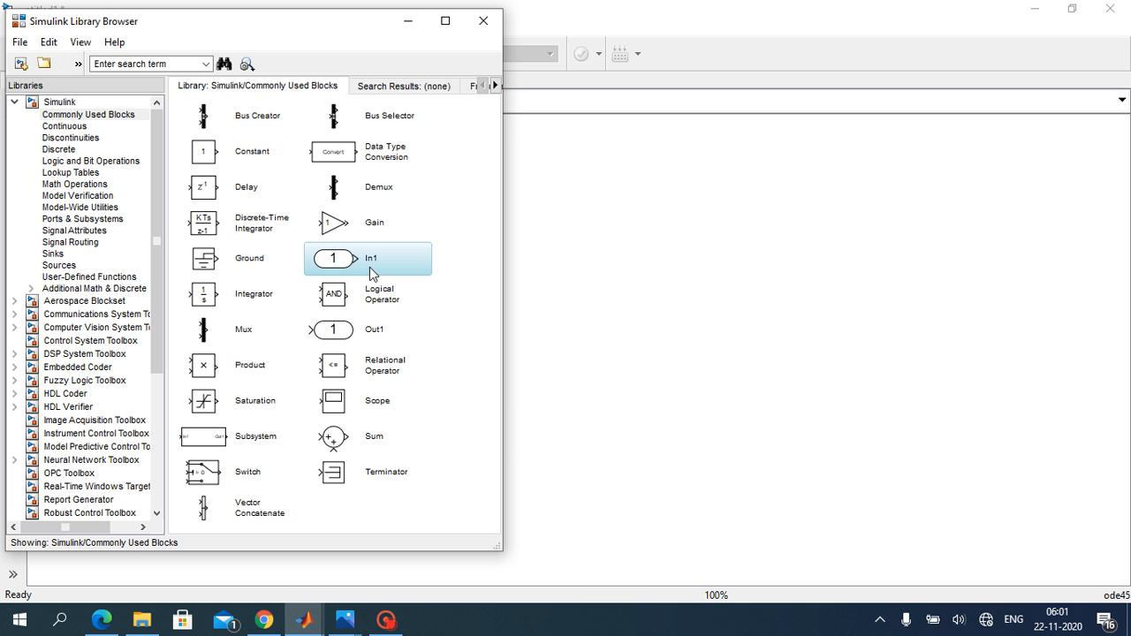
left_click(363, 330)
right_click(362, 330)
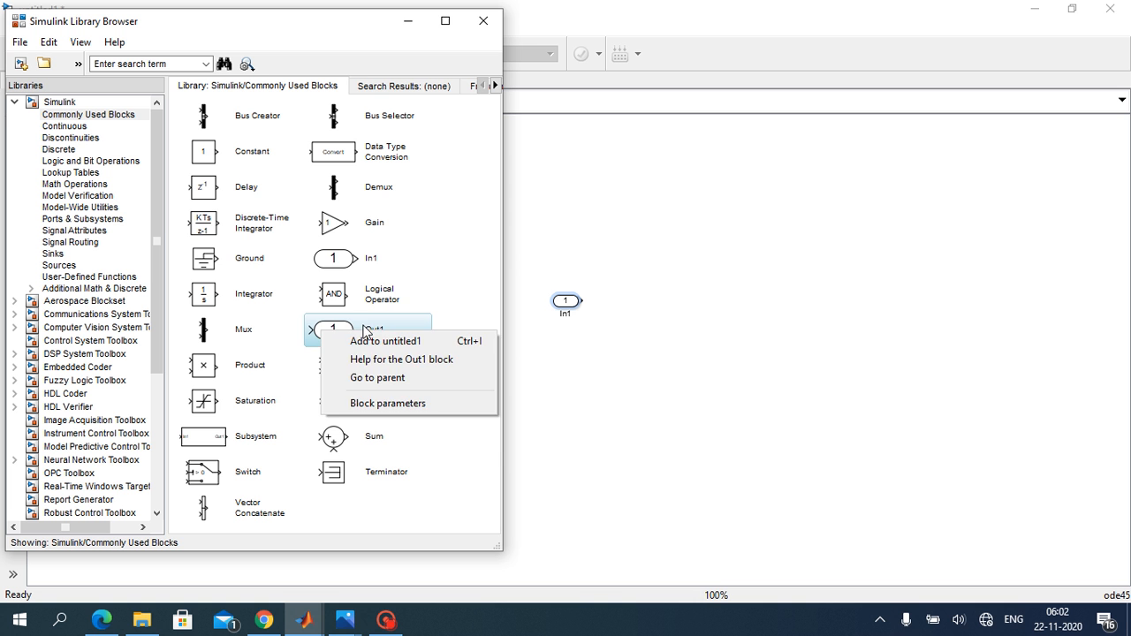
left_click(372, 339)
Step: Add a Scope block and a Sum block from the library to the untitled1 model
left_click(368, 413)
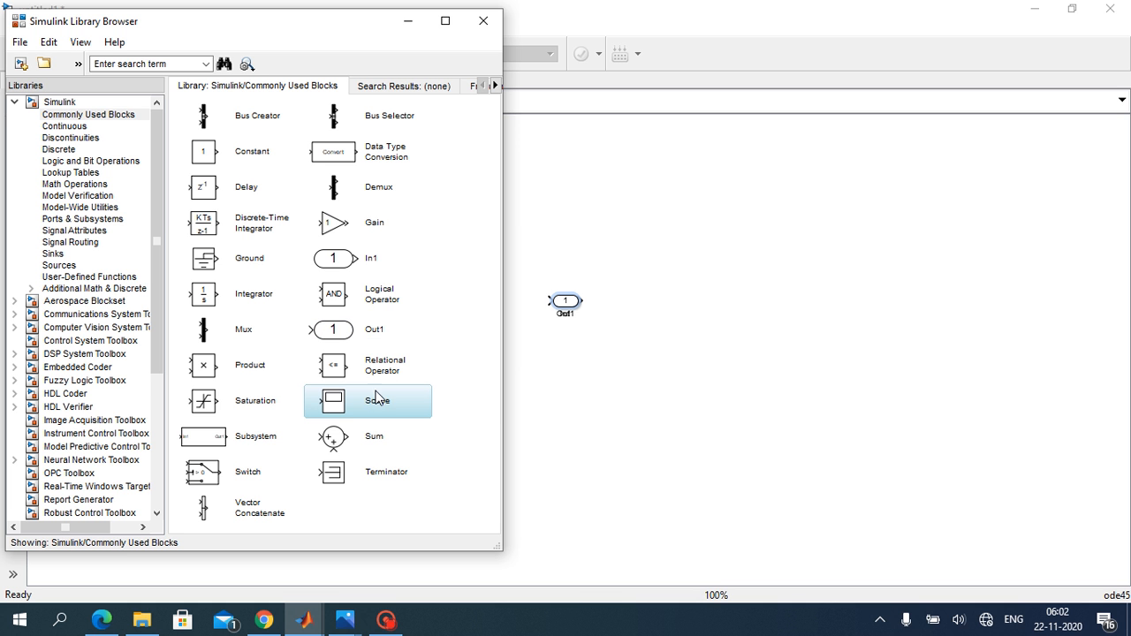
right_click(353, 405)
left_click(363, 410)
left_click(375, 442)
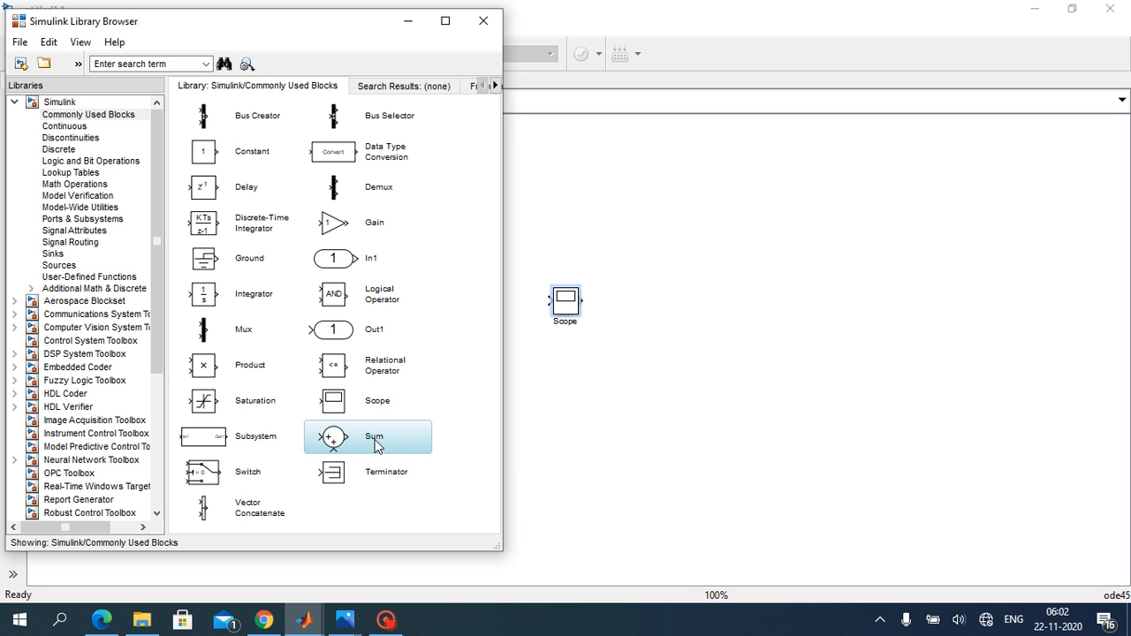
right_click(377, 444)
left_click(380, 449)
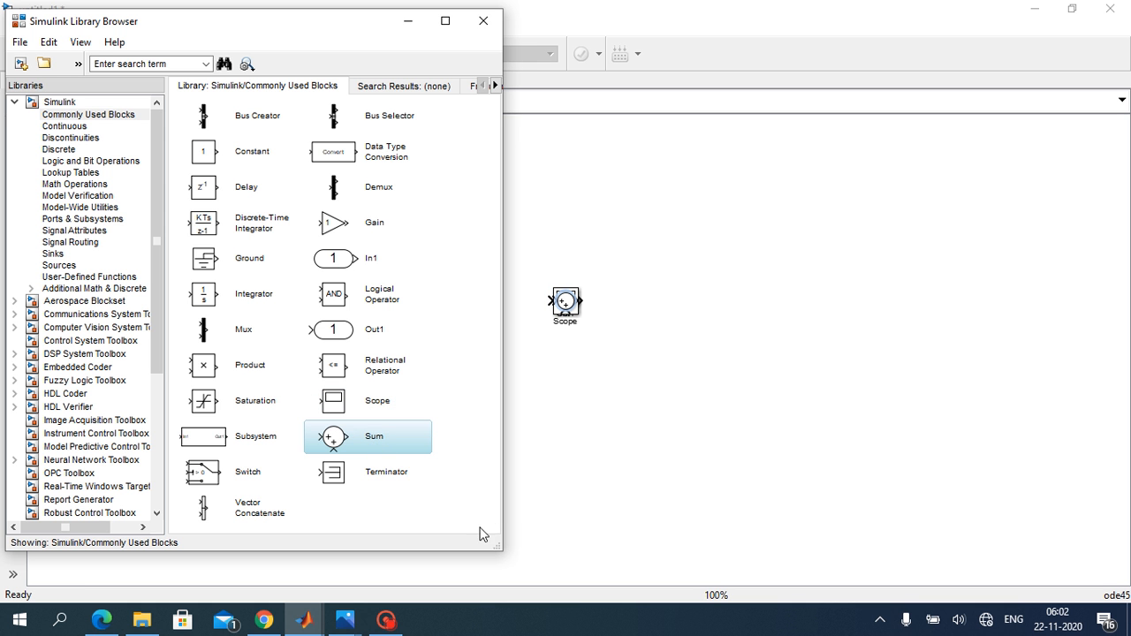
Step: Add a Mux block and an Integrator block from the library to the untitled1 model
left_click(237, 334)
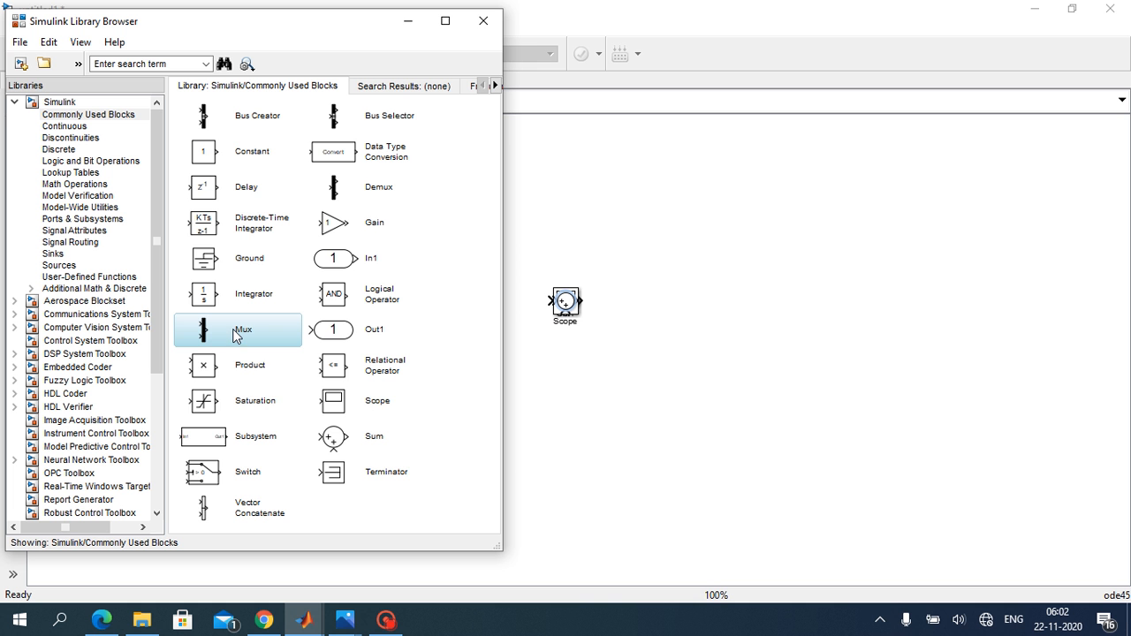
right_click(234, 331)
left_click(244, 341)
left_click(250, 297)
right_click(251, 298)
left_click(254, 306)
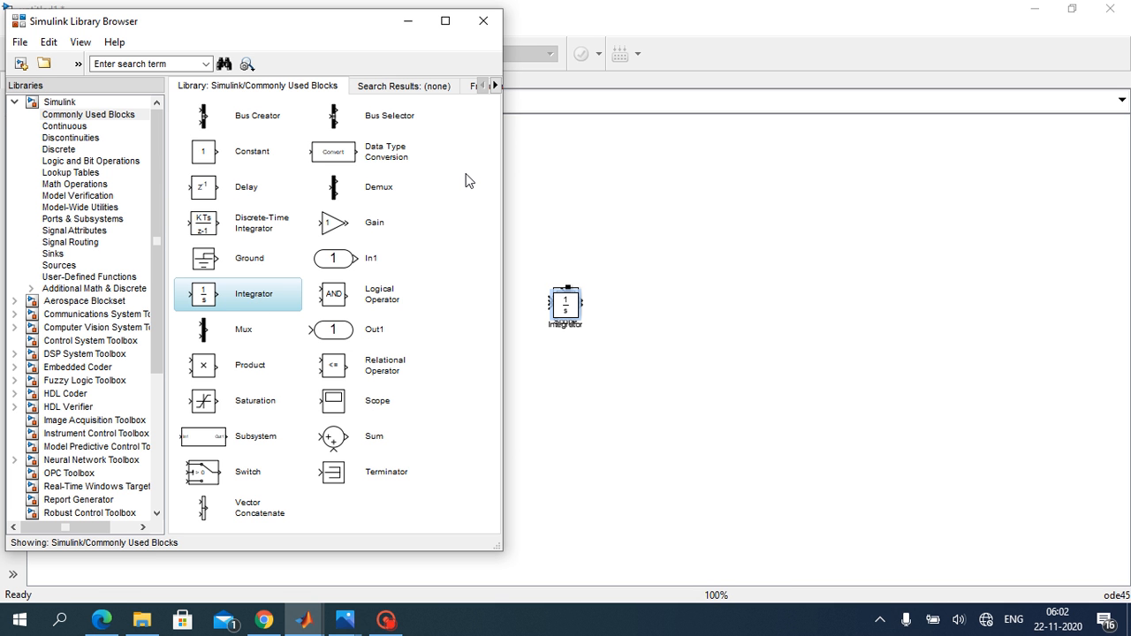
Step: Add an Fcn block from the User-Defined Functions library to the model and minimize the library browser
left_click(98, 278)
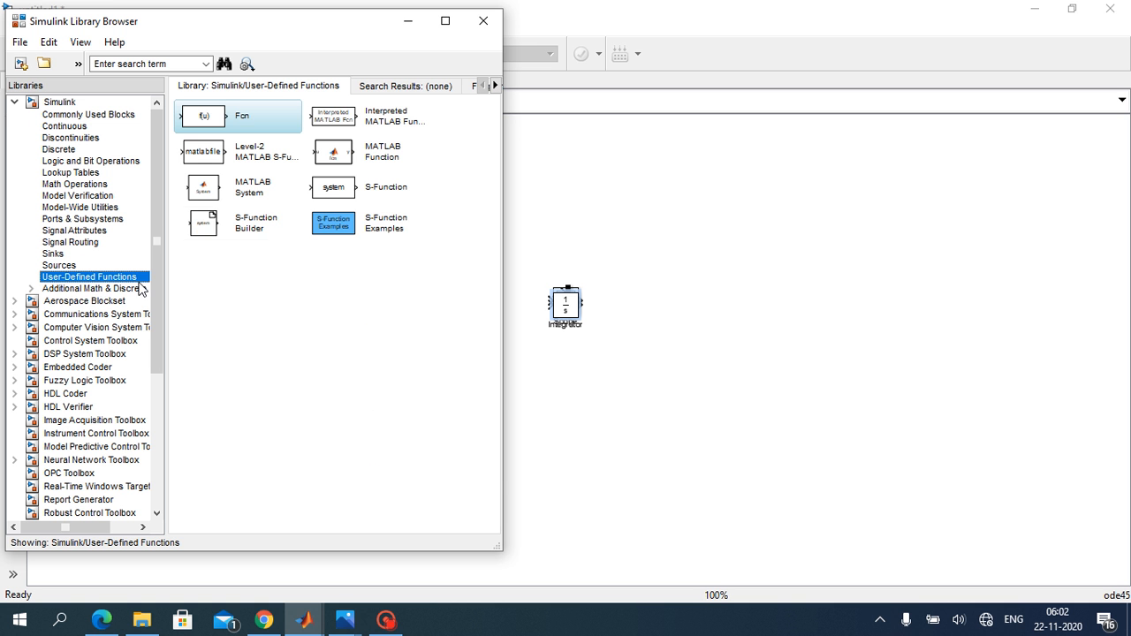
right_click(229, 119)
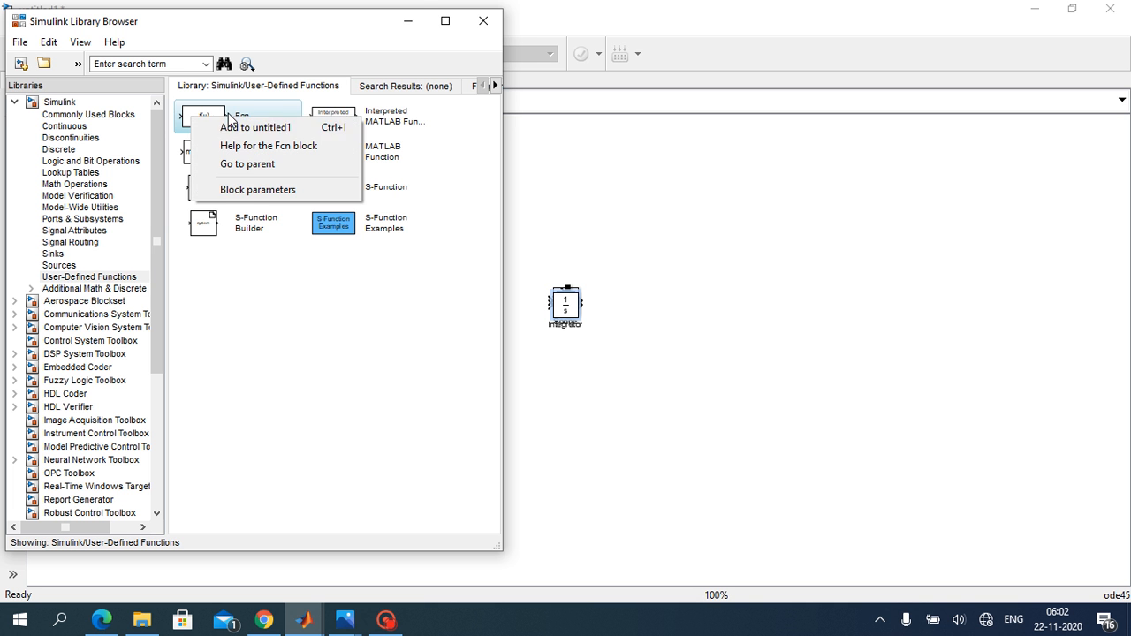
left_click(237, 128)
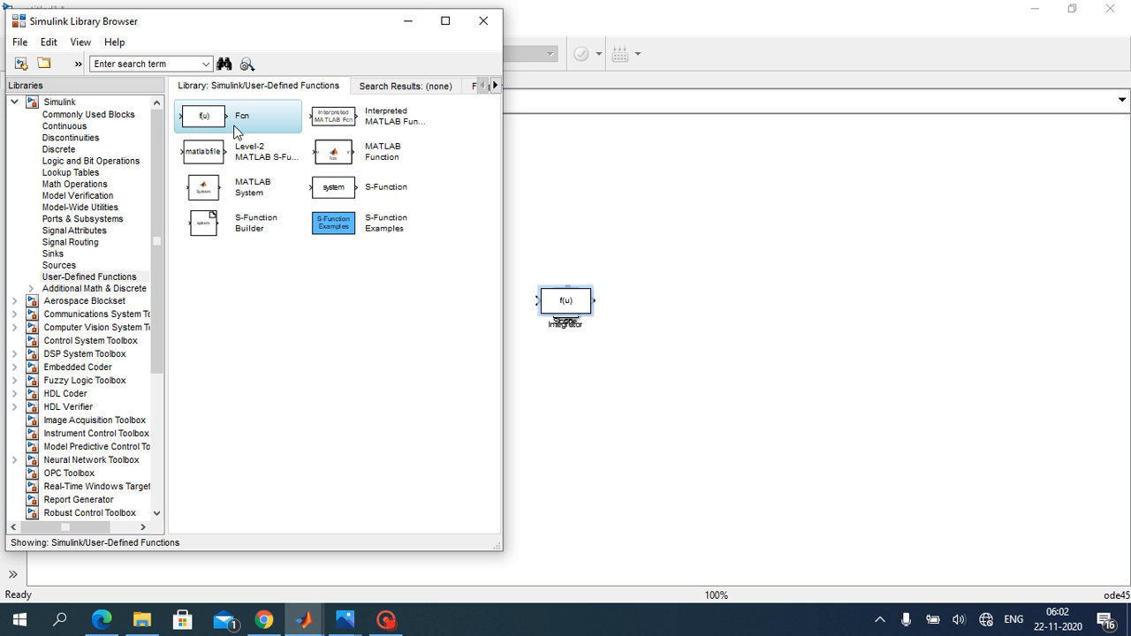
left_click(408, 22)
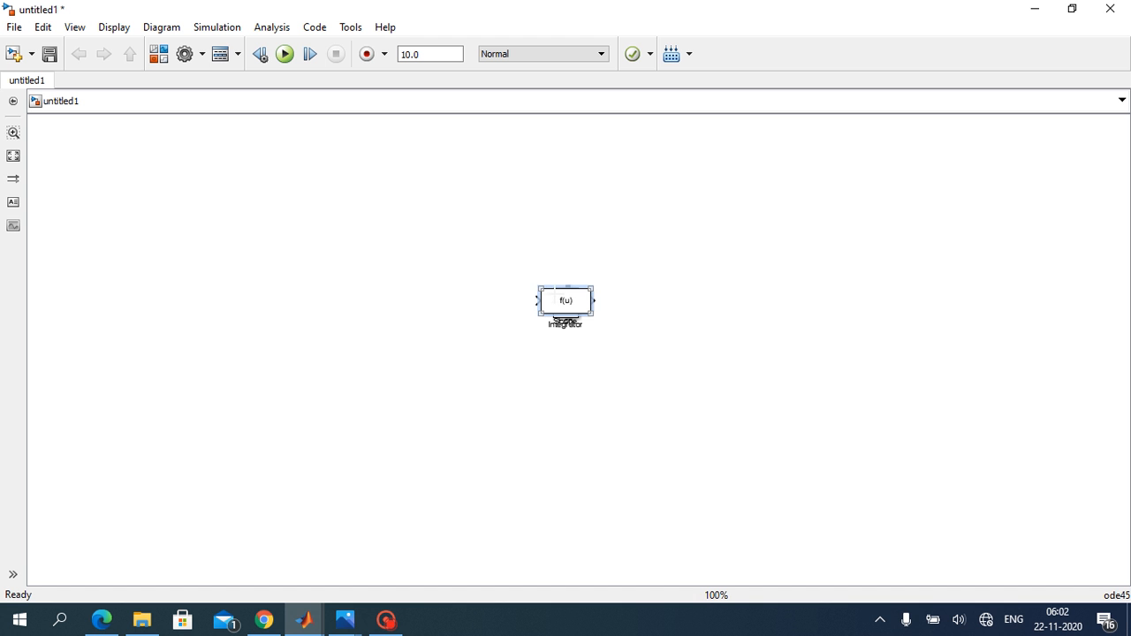
Step: Separate the stacked Fcn, Integrator, Mux, Sum, Scope, Out1 and In1 blocks by spreading them across the canvas
left_click_drag(551, 295, 369, 244)
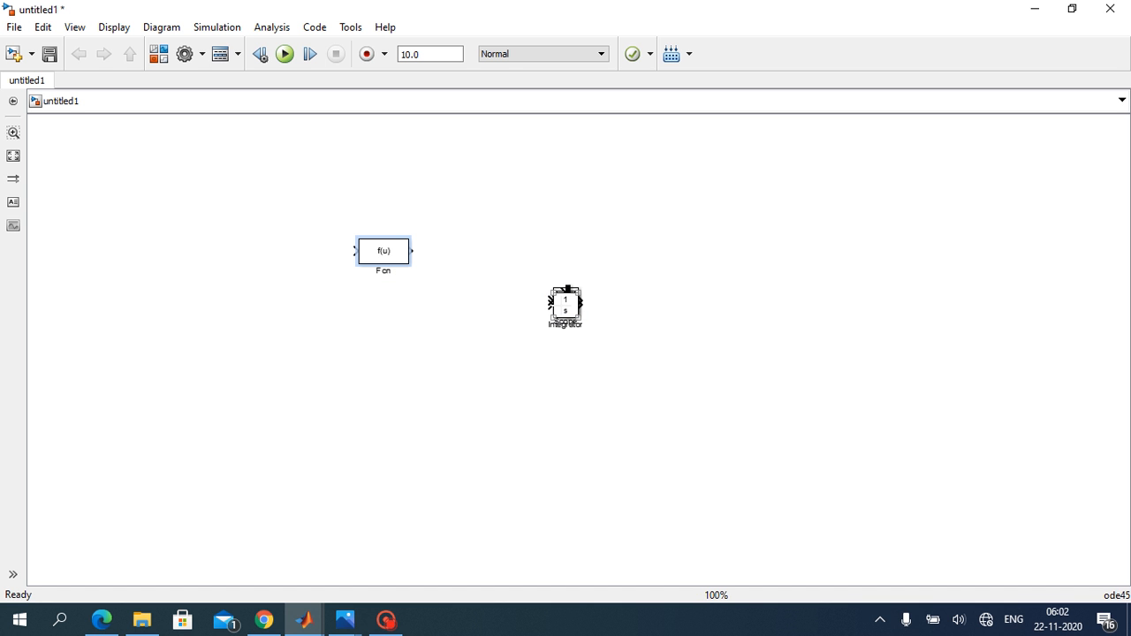
left_click_drag(567, 309, 410, 401)
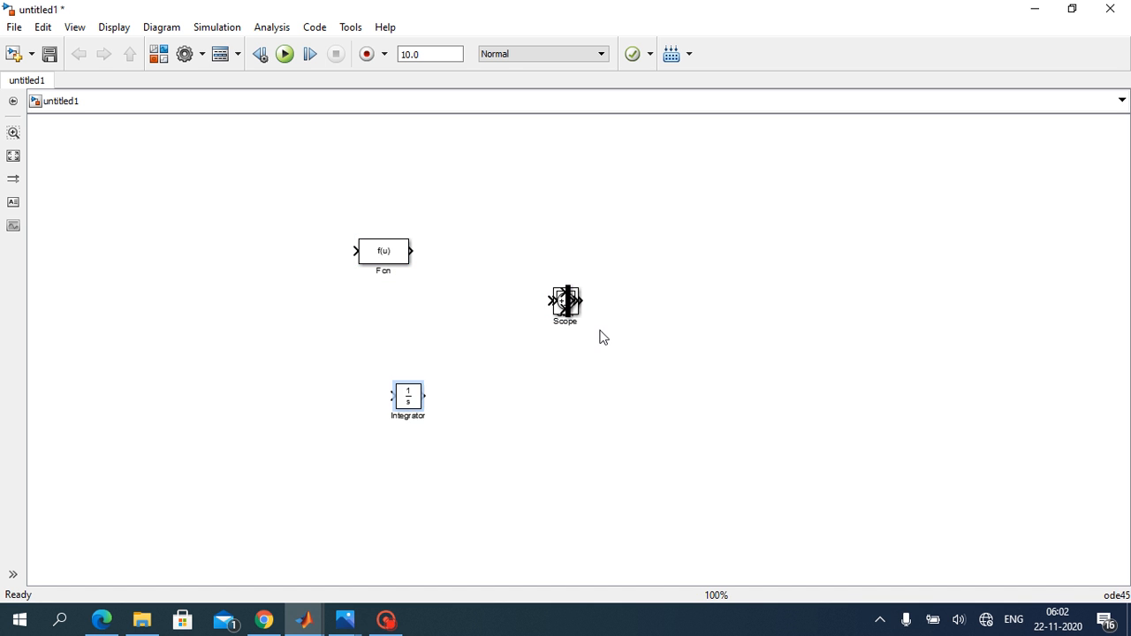
left_click_drag(570, 305, 304, 383)
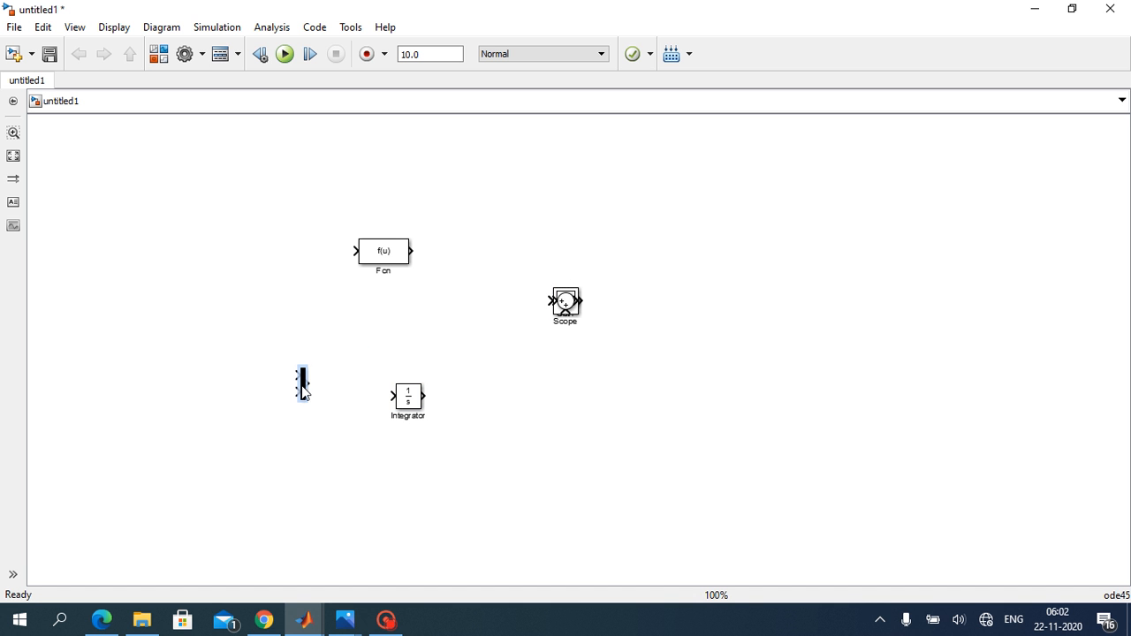
left_click_drag(557, 296, 507, 212)
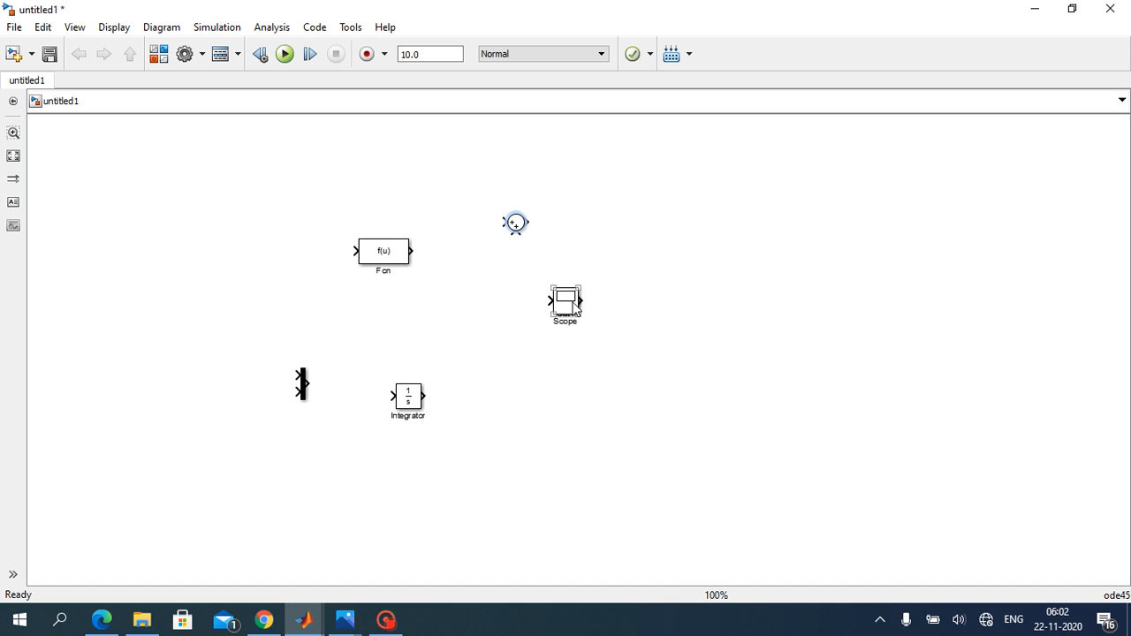
left_click_drag(574, 305, 802, 213)
left_click_drag(570, 305, 688, 212)
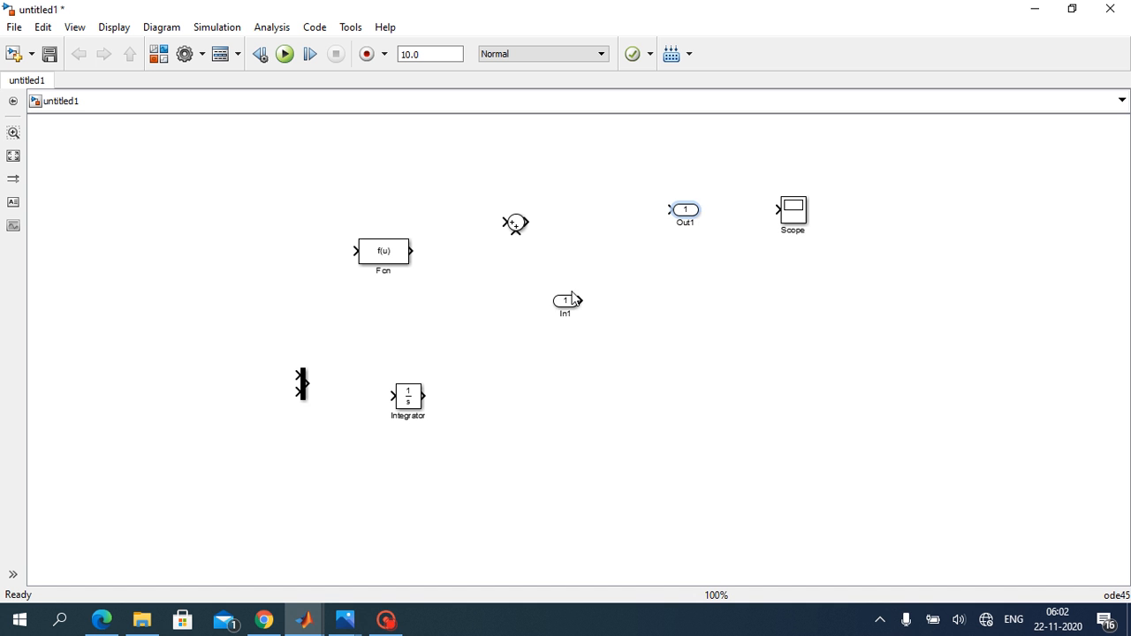
left_click_drag(570, 306, 254, 222)
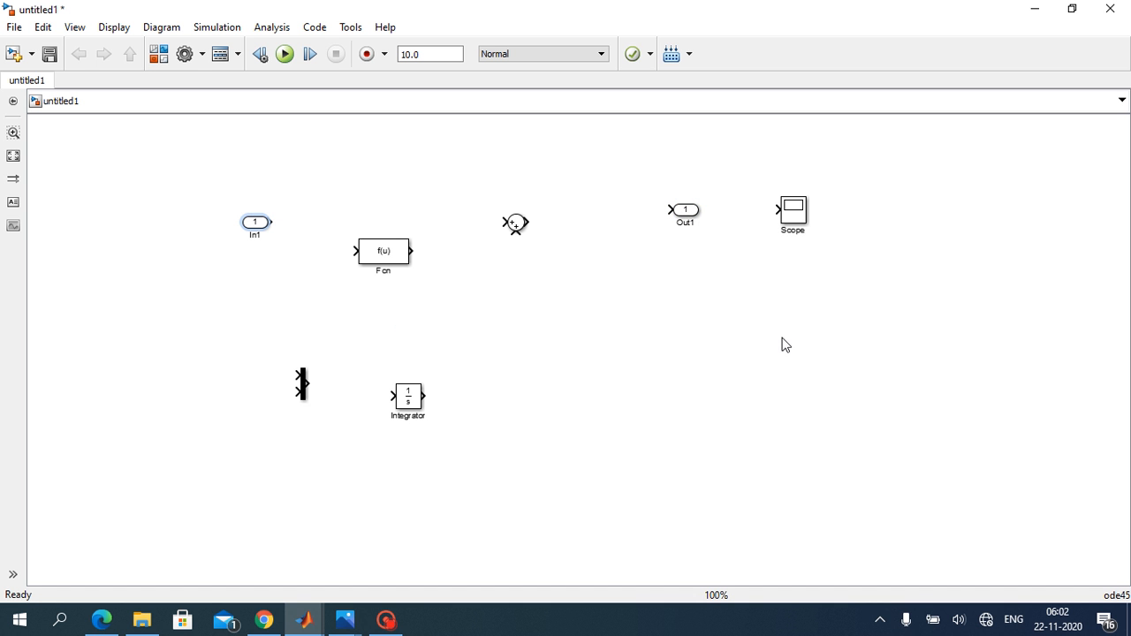
left_click(785, 346)
Step: Set the Sum block's icon shape to rectangular and its list of signs to |+-+
left_click(518, 226)
double_click(516, 222)
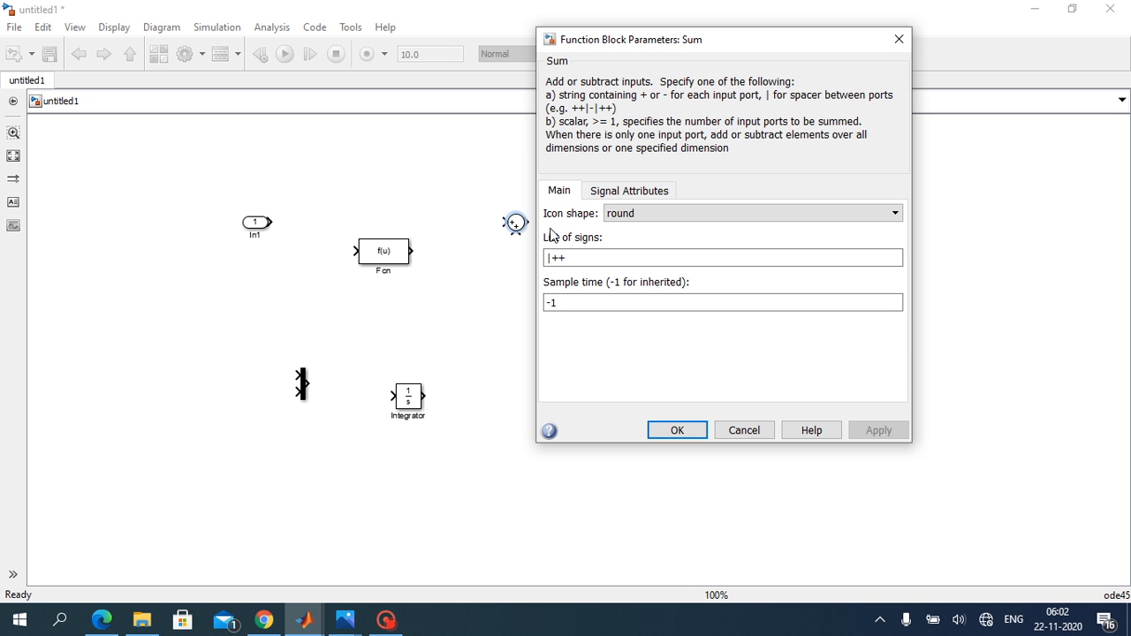
left_click(657, 214)
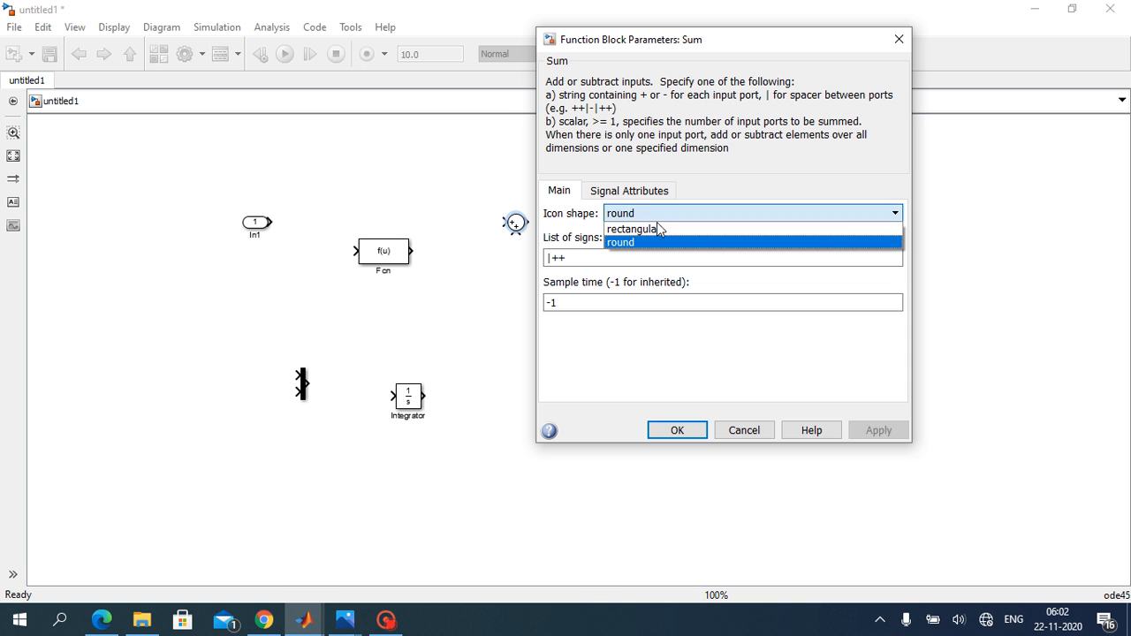
left_click(656, 229)
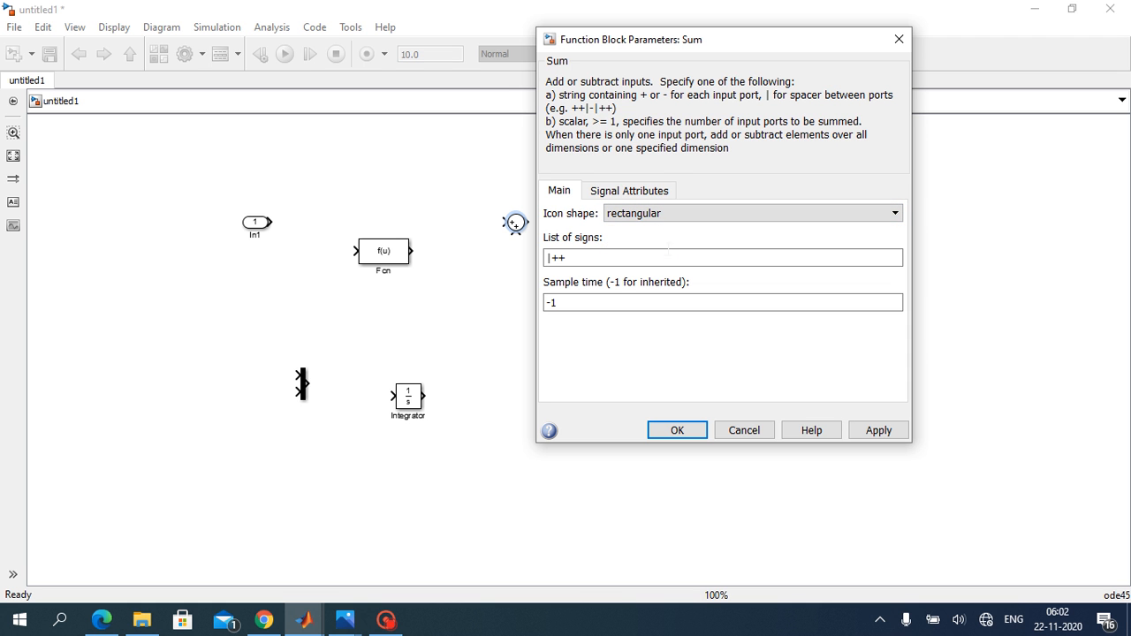
key("Tab")
left_click(646, 258)
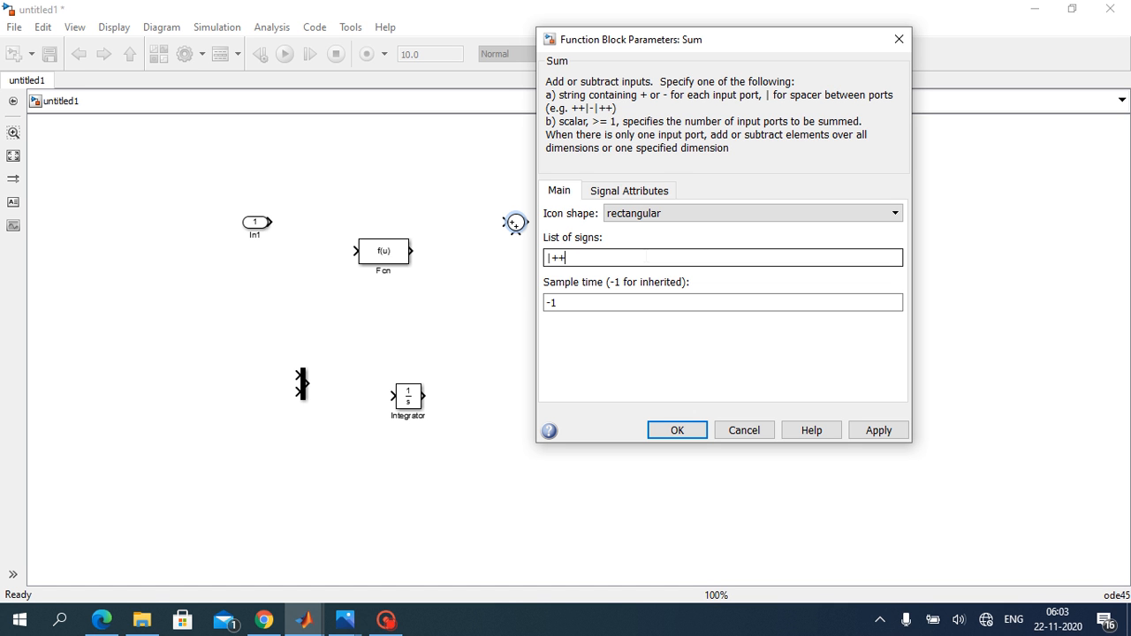
key("BackSpace")
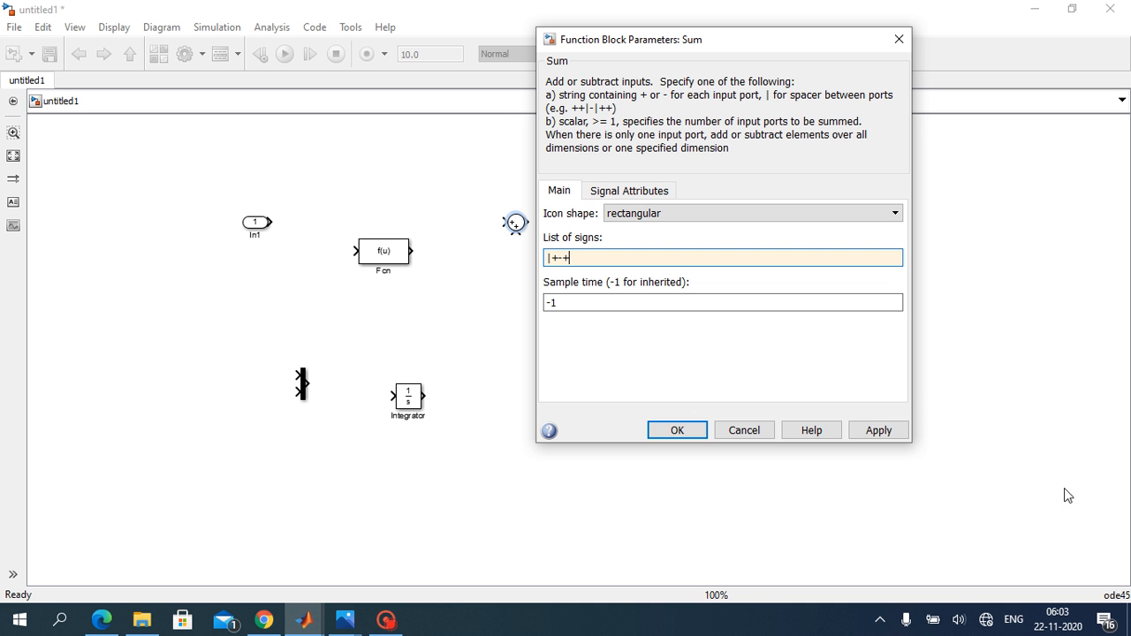
left_click(896, 432)
left_click(677, 431)
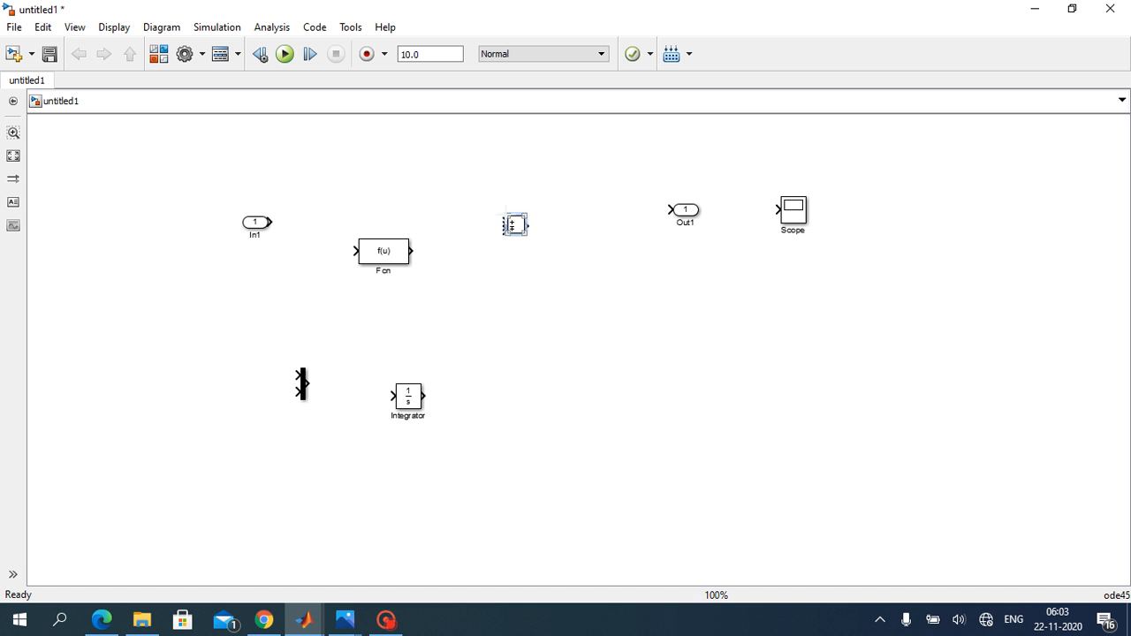
Step: Enlarge the Sum block and place the Fcn block in line with its output
left_click_drag(506, 214, 486, 151)
left_click_drag(395, 256, 622, 197)
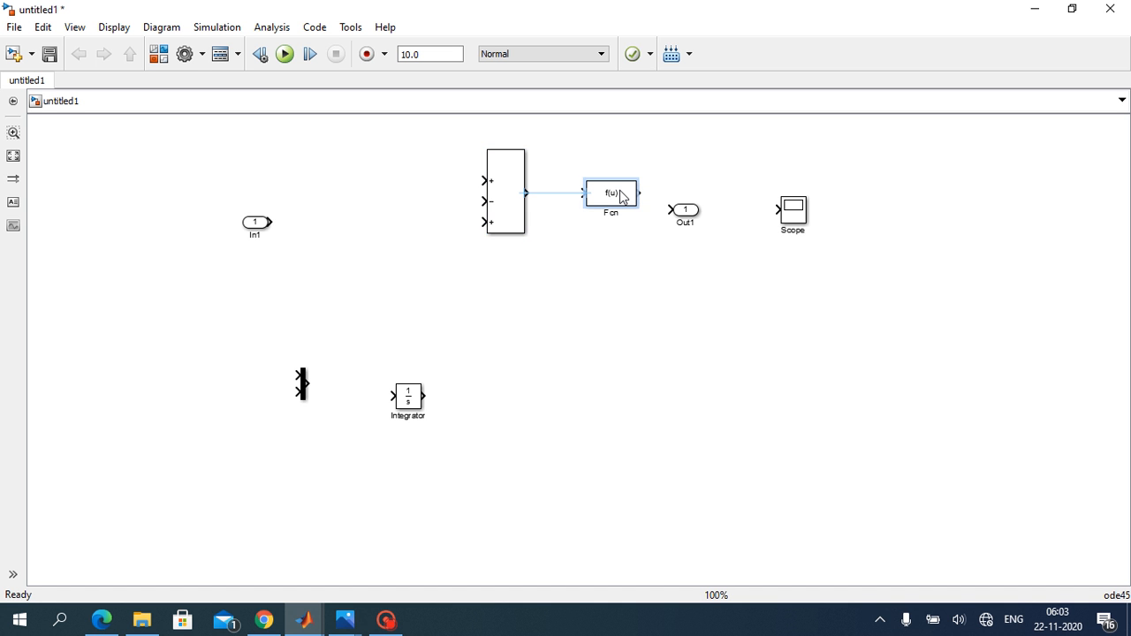
Step: Move In1 above the Sum inputs, rename it Va, and wire Va to the first plus input and the Sum output to Fcn
left_click_drag(255, 224, 303, 151)
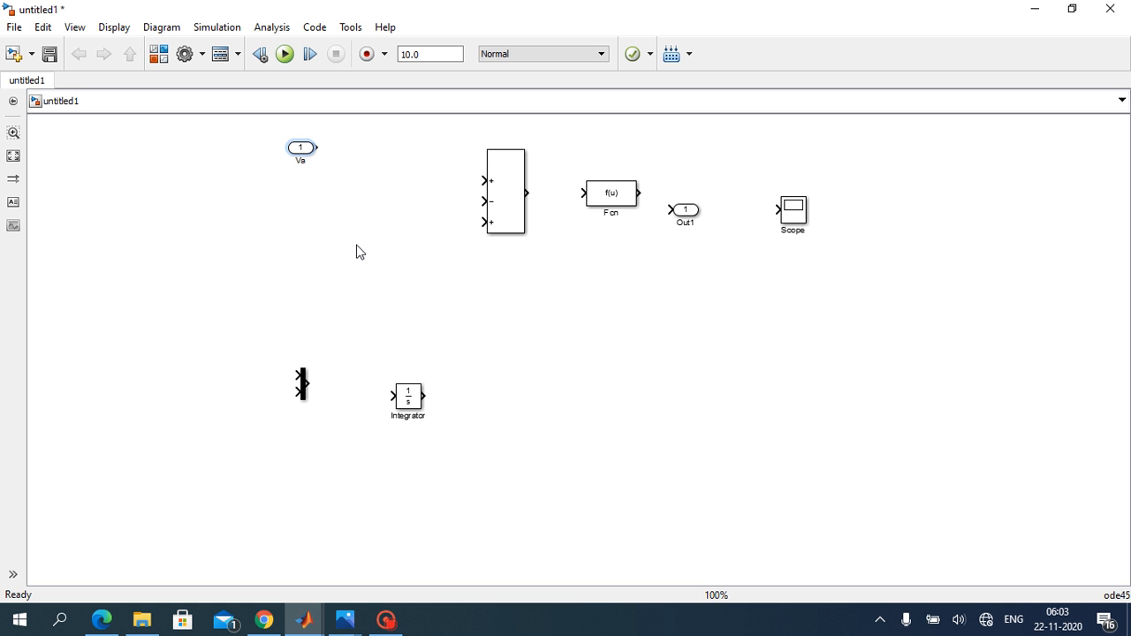
left_click_drag(315, 147, 576, 193)
left_click(516, 192)
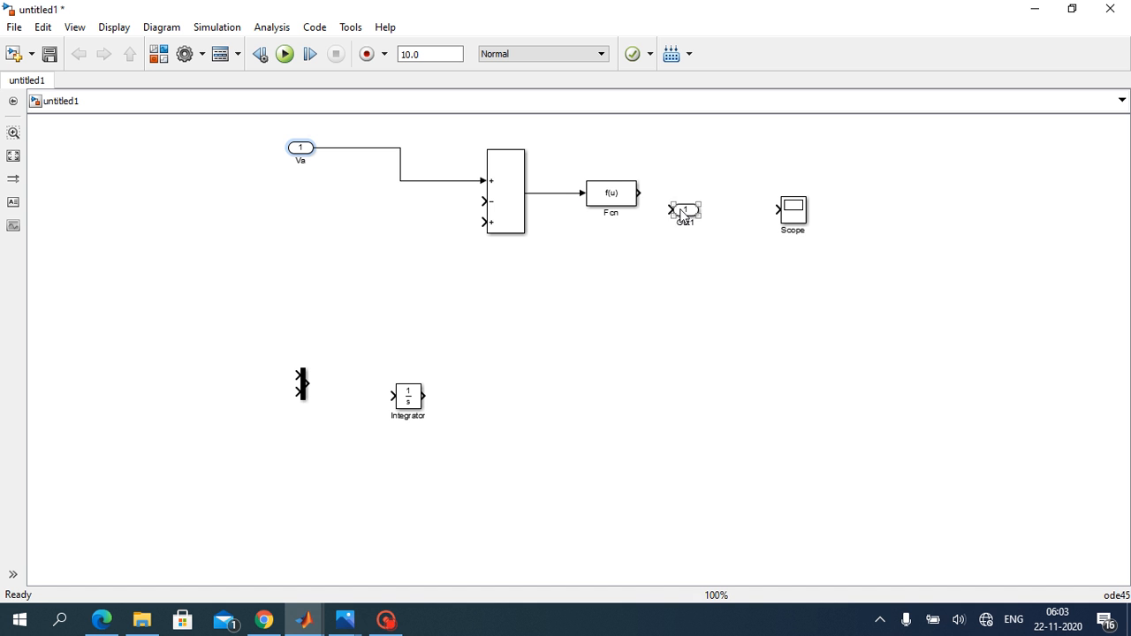
Step: Place the Integrator after Fcn and connect the two, moving Out1 and Scope farther along to make room
left_click_drag(685, 211, 867, 140)
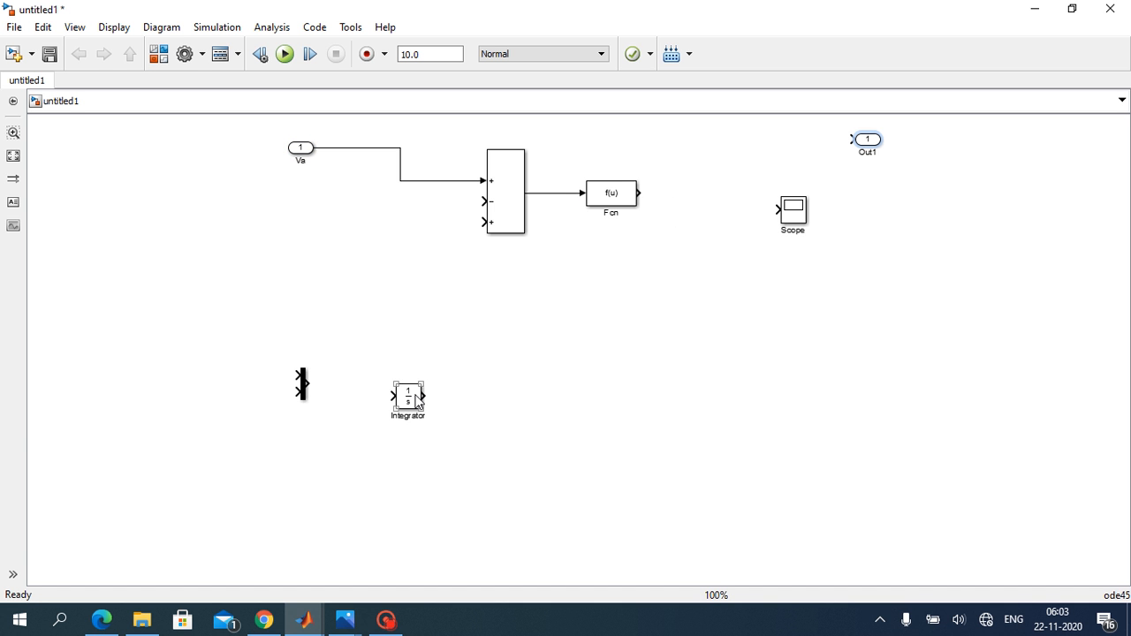
left_click_drag(410, 400, 740, 196)
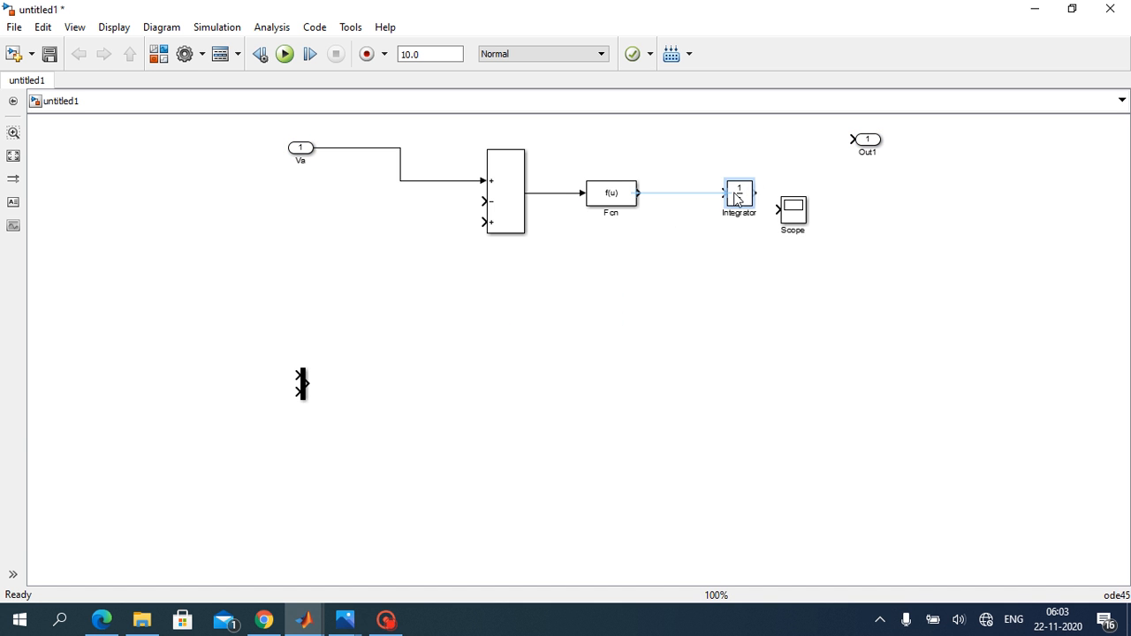
left_click_drag(640, 194, 724, 193)
left_click(791, 214)
left_click_drag(791, 214, 998, 216)
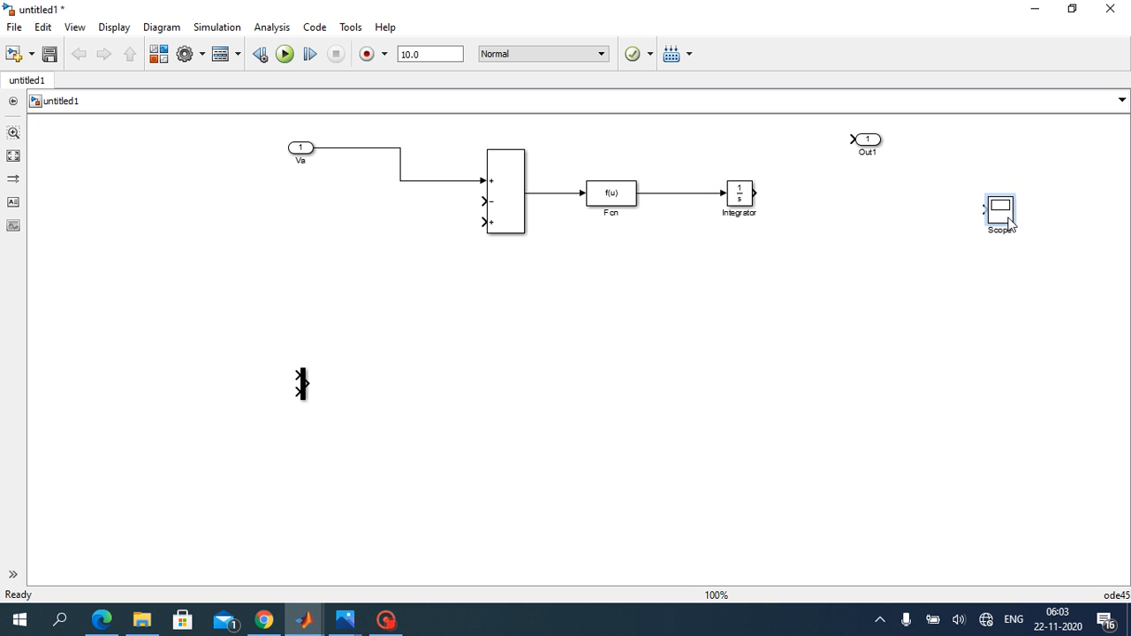
Step: Move Out1 in line with the Integrator and wire the Integrator output to it
left_click(868, 141)
left_click_drag(870, 143, 852, 196)
left_click_drag(755, 192, 836, 192)
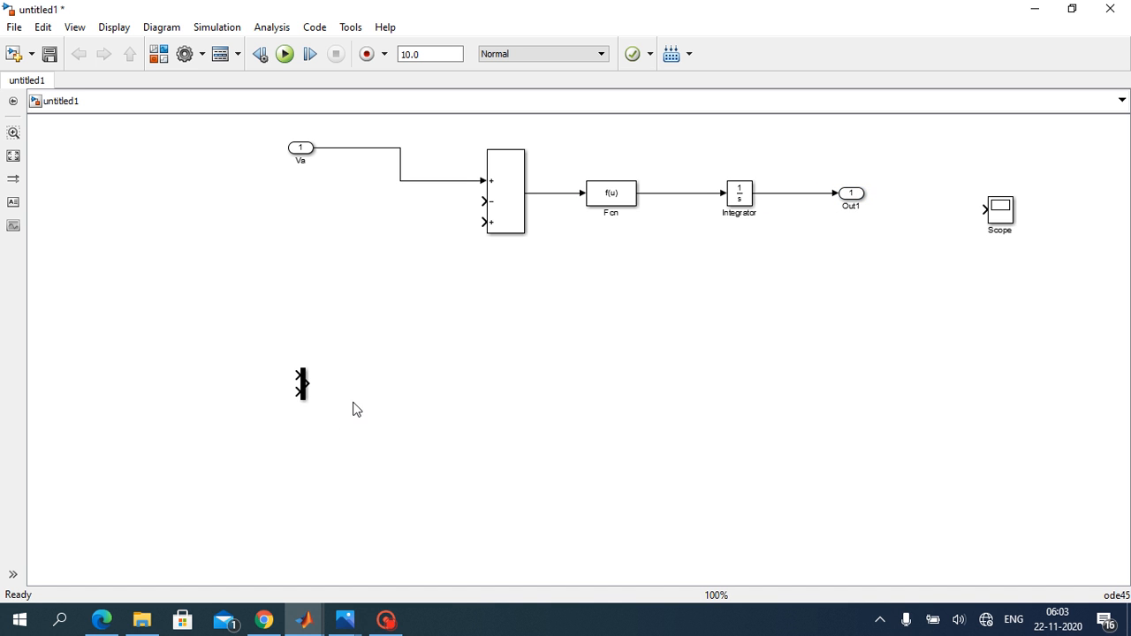
left_click(612, 200)
Step: Create two copies of the Va input port, one above and one below the Mux inputs
left_click(299, 151)
left_click_drag(298, 150, 235, 311)
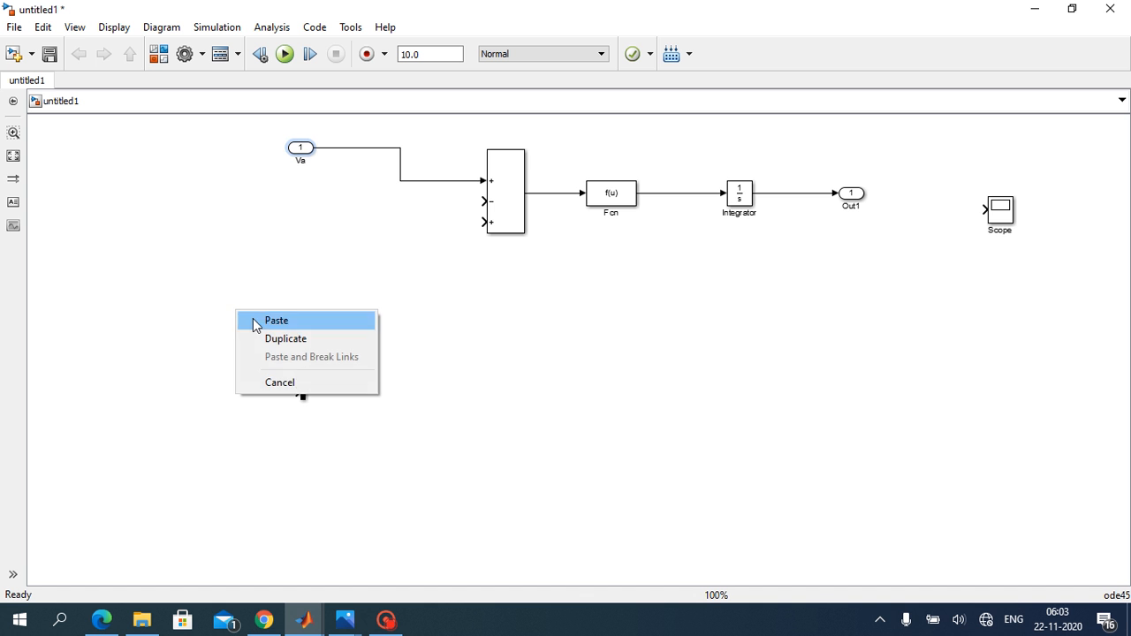
left_click(275, 321)
left_click(300, 151)
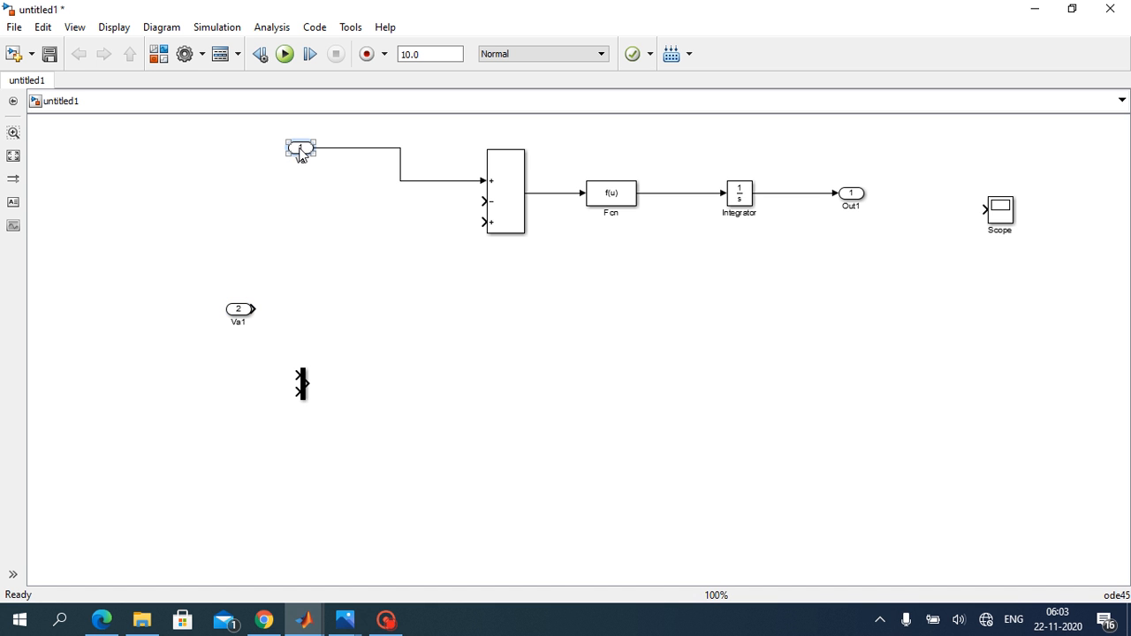
left_click_drag(294, 180, 240, 442)
left_click(348, 452)
Step: Rename the two copied input ports w and If, and place them beside the Mux with w above If
left_click(245, 322)
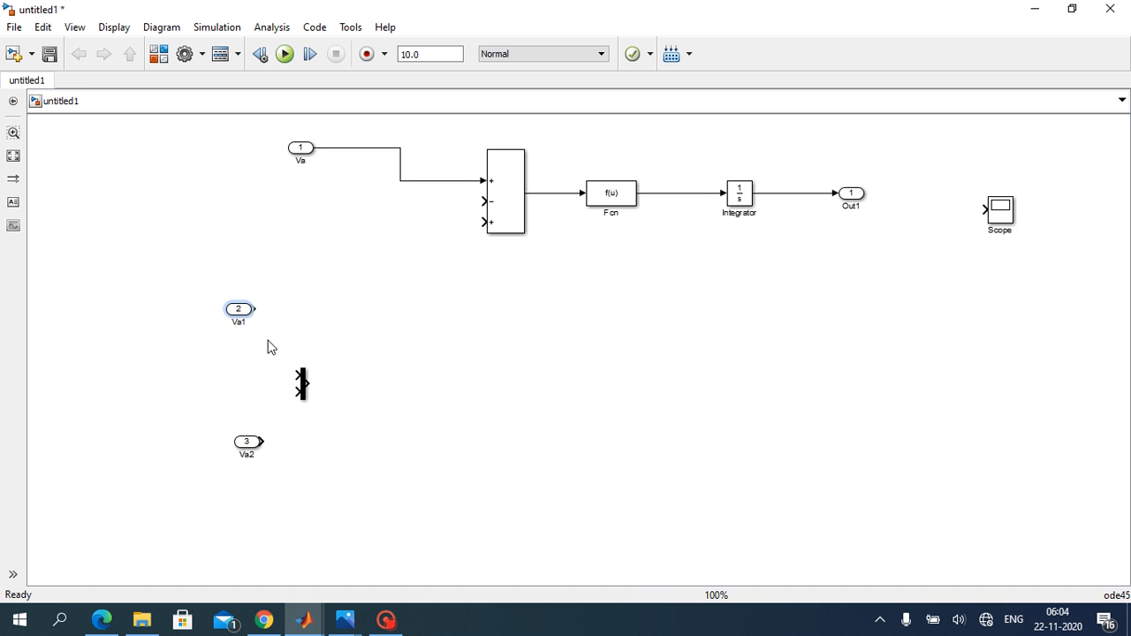
key("BackSpace")
type("w")
left_click(255, 455)
left_click(239, 309)
left_click_drag(239, 309, 243, 383)
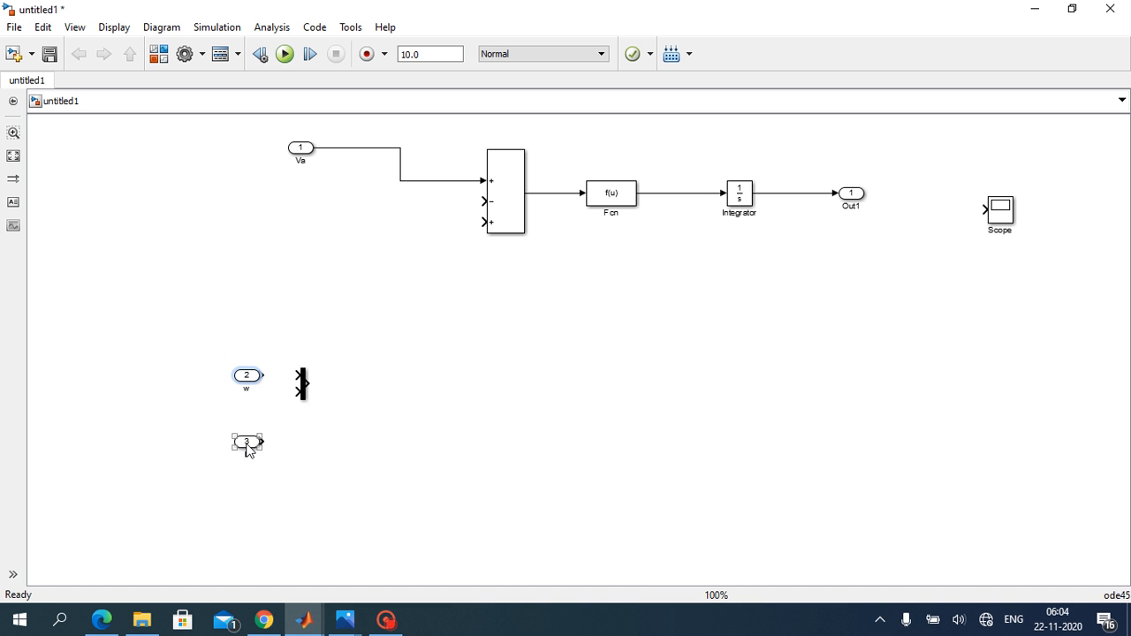
left_click(248, 444)
left_click_drag(248, 449, 248, 432)
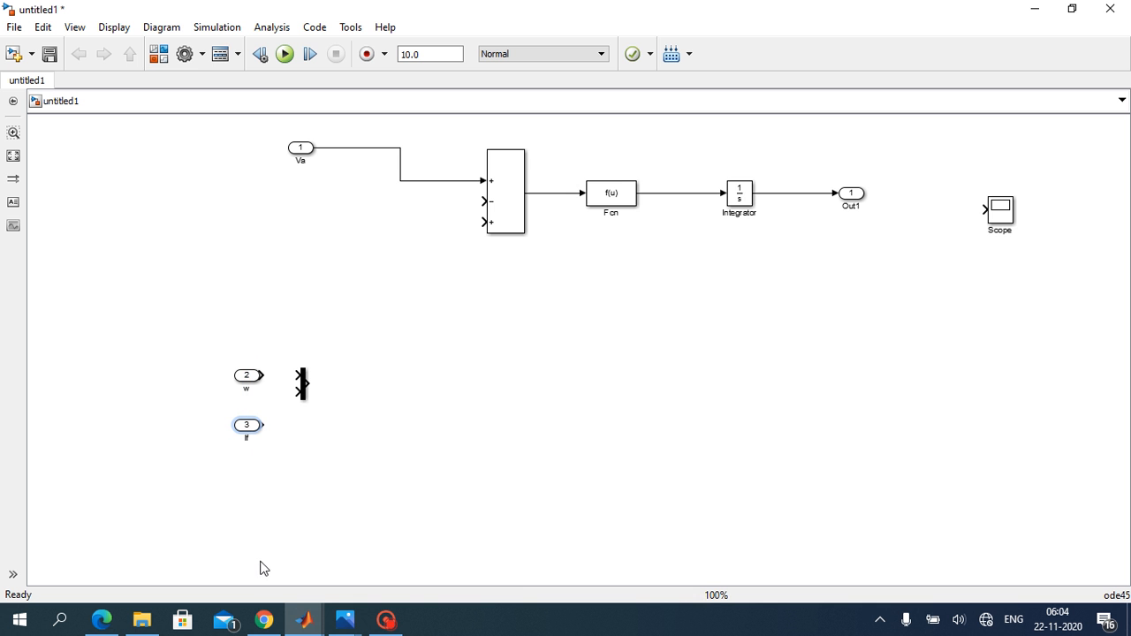
Step: Check the handwritten equations in Photos and place two copies of the Fcn block, one after the Mux and one below Va
left_click(345, 620)
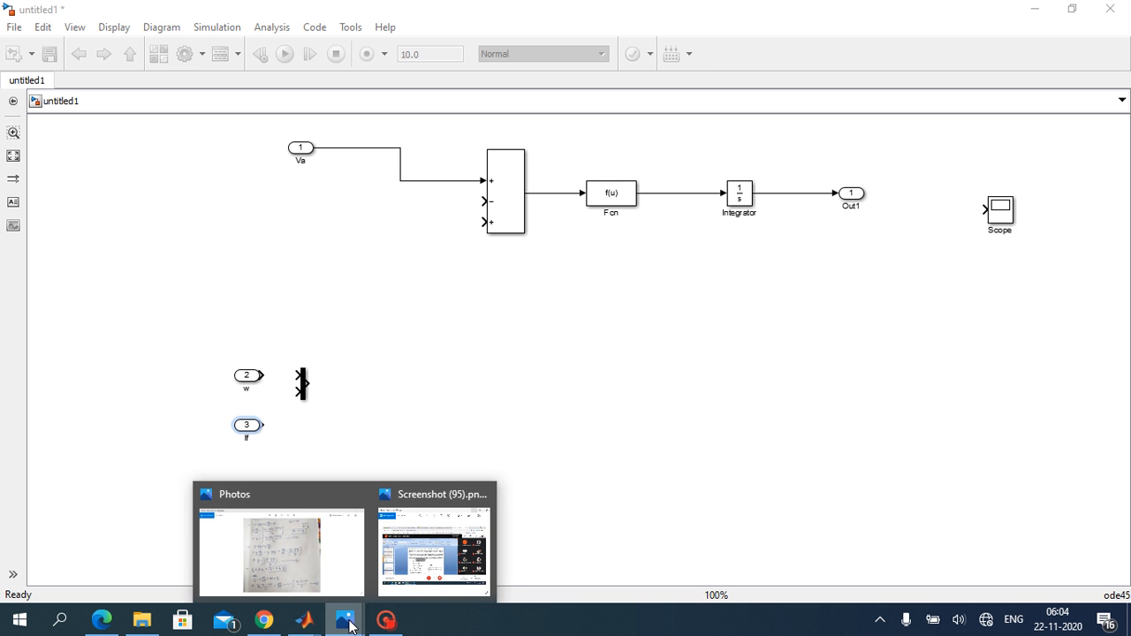
left_click(307, 556)
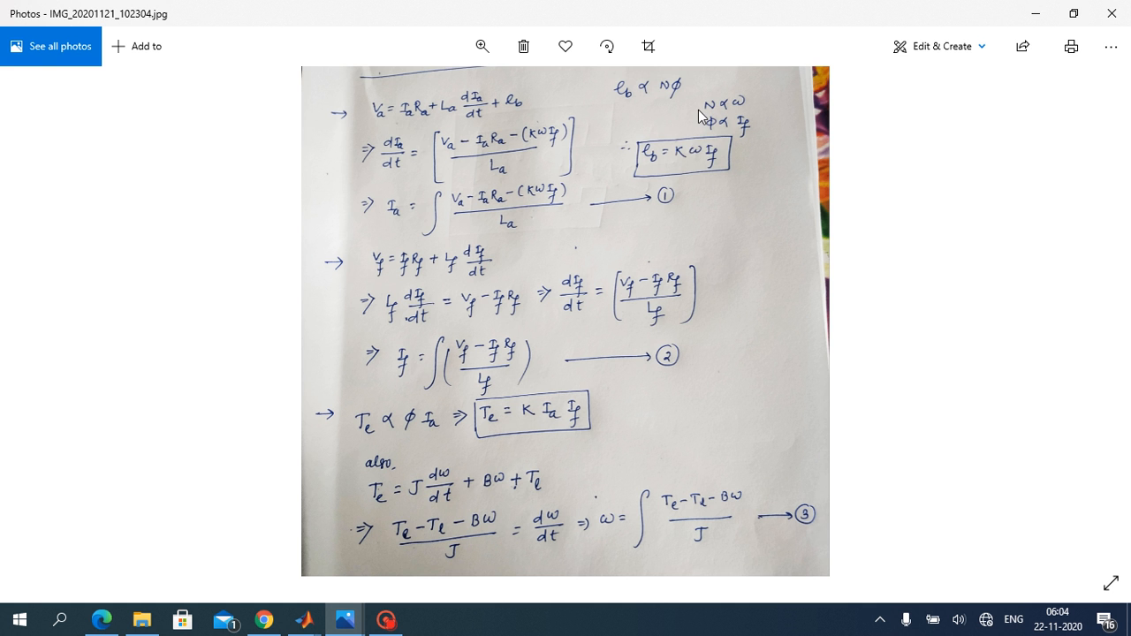
left_click(1032, 13)
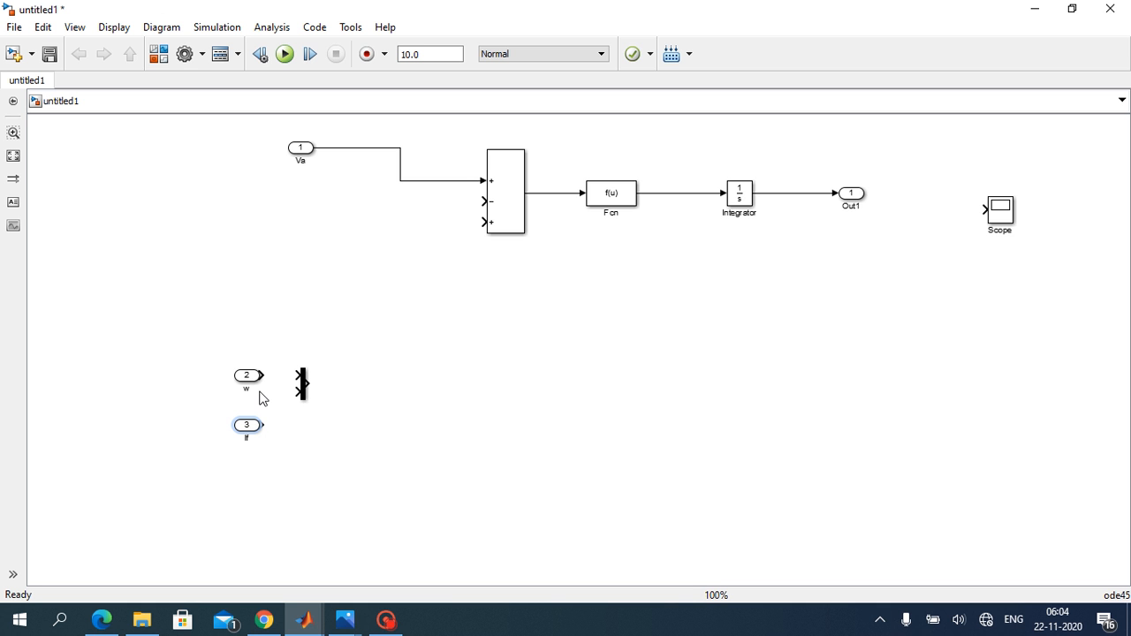
left_click_drag(610, 193, 381, 390)
left_click(616, 205)
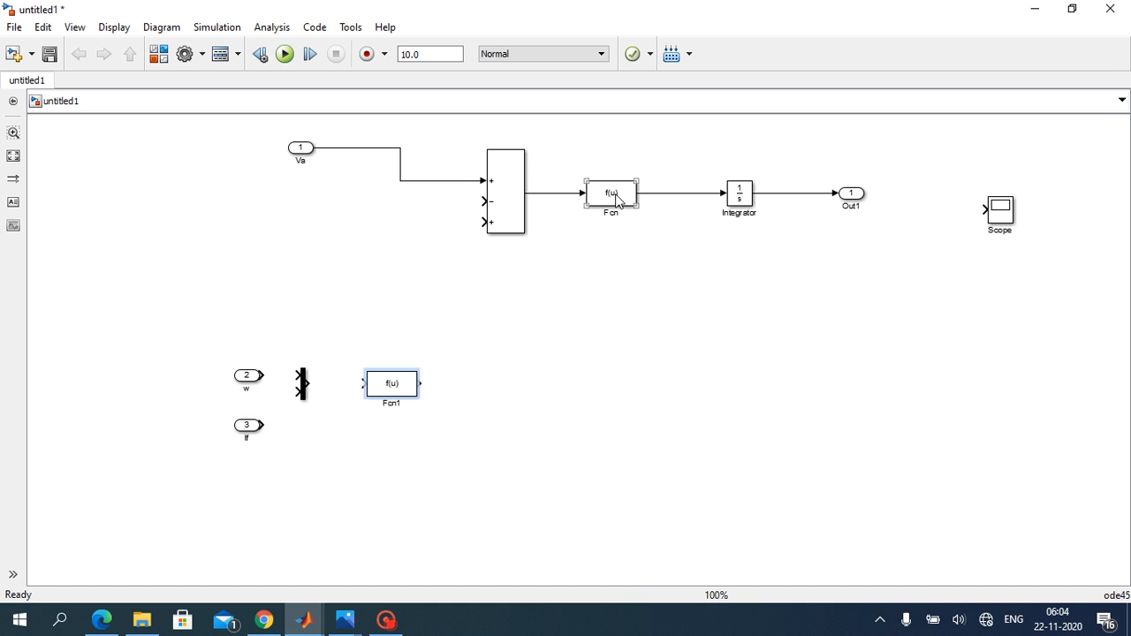
right_click(607, 197)
left_click(579, 254)
left_click_drag(610, 188, 258, 249)
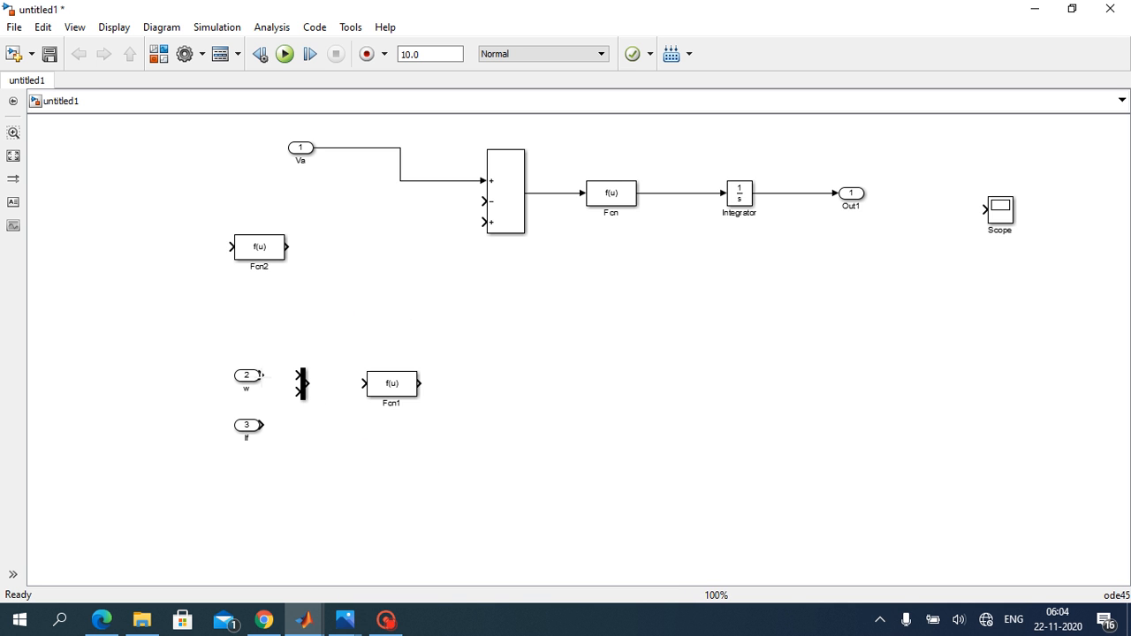
Step: Wire w and If through the Mux into Fcn1 and set Fcn1's expression to u(1)*u(2)*1.2
left_click_drag(262, 374, 298, 375)
left_click_drag(261, 426, 366, 383)
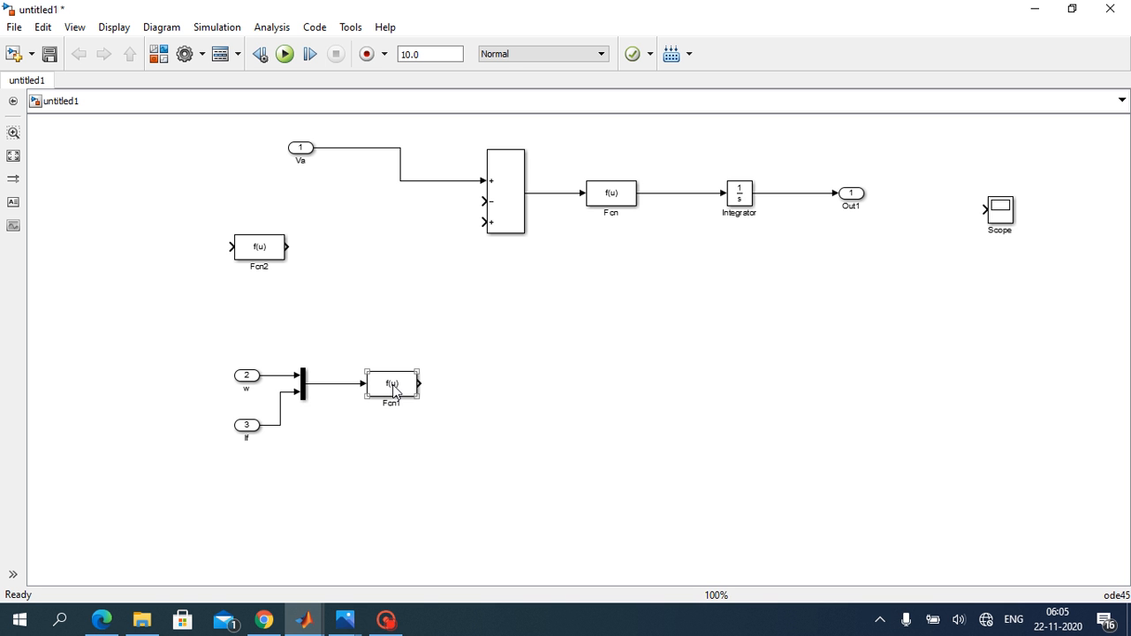
double_click(394, 387)
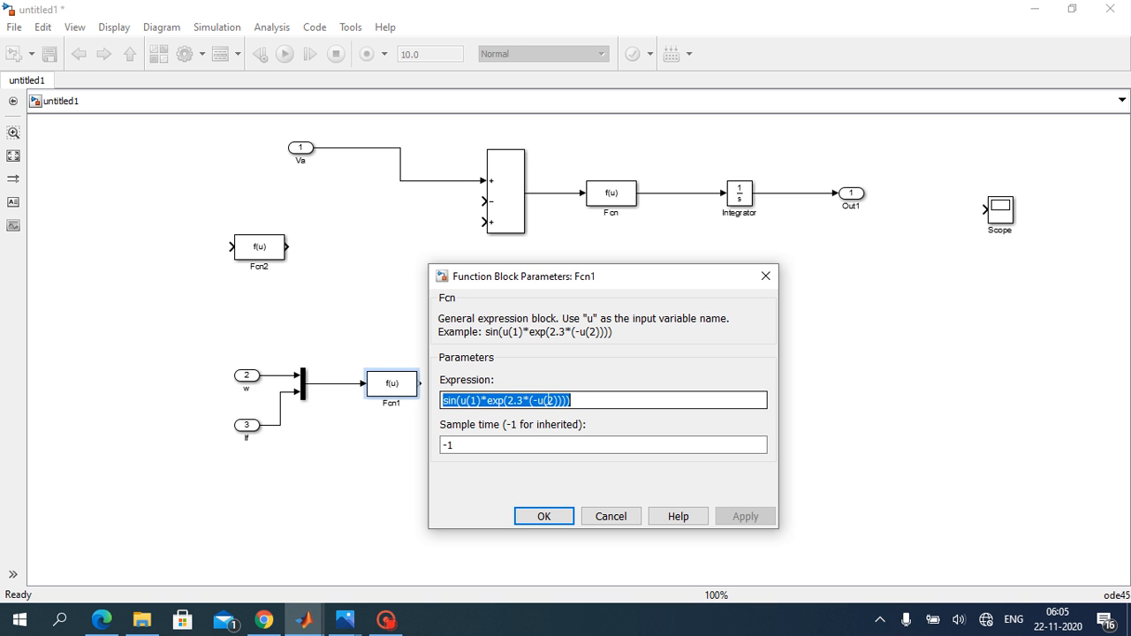
key("BackSpace")
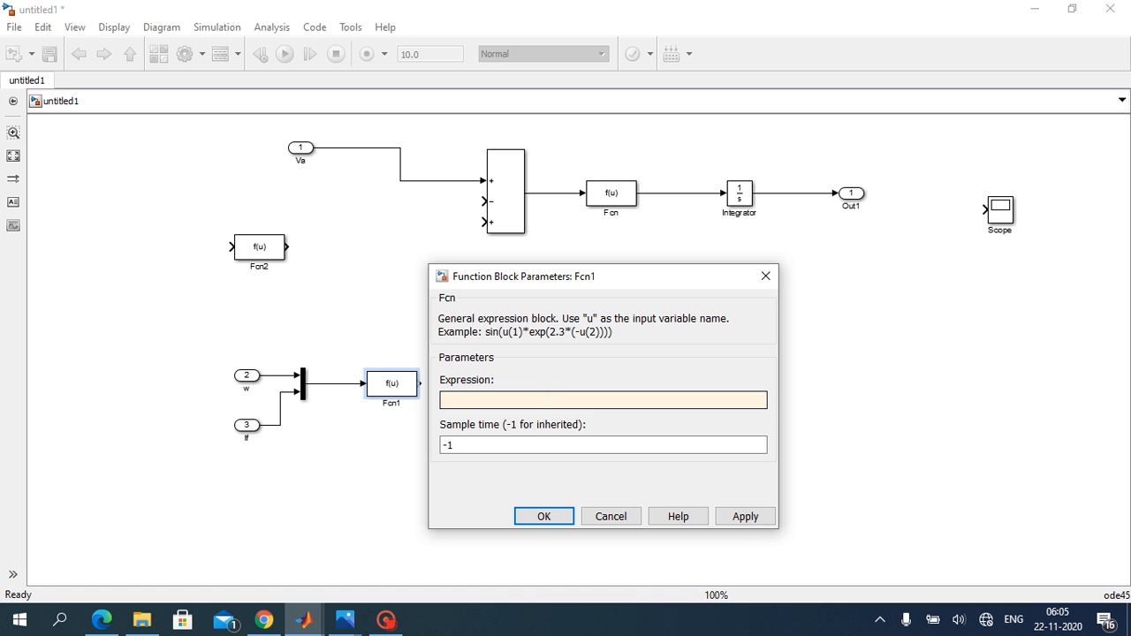
type("u(1)*u(2)*1.2")
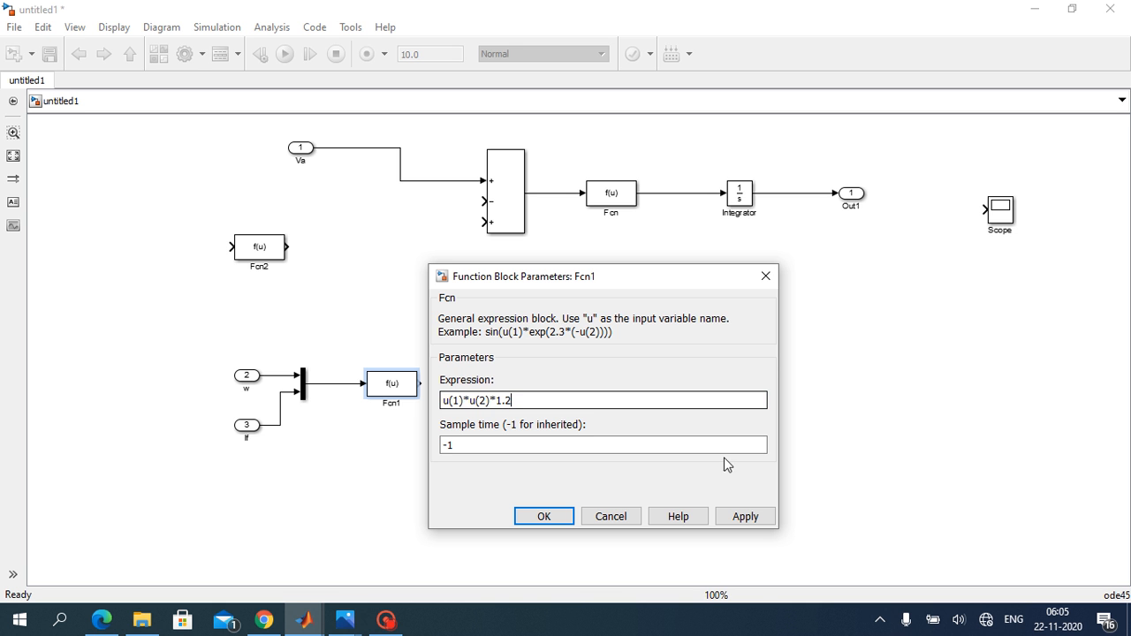
left_click(745, 516)
left_click(526, 521)
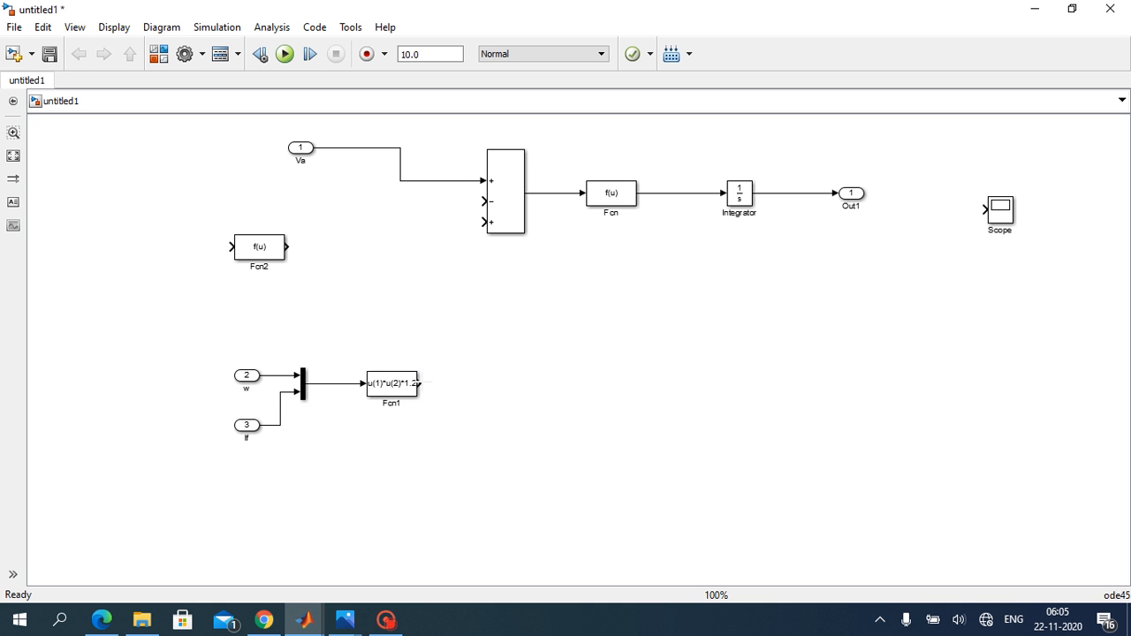
Step: Wire Fcn1's output to the third Sum input and change the Sum block's list of signs to |+--
left_click_drag(420, 383, 464, 381)
left_click_drag(464, 382, 486, 223)
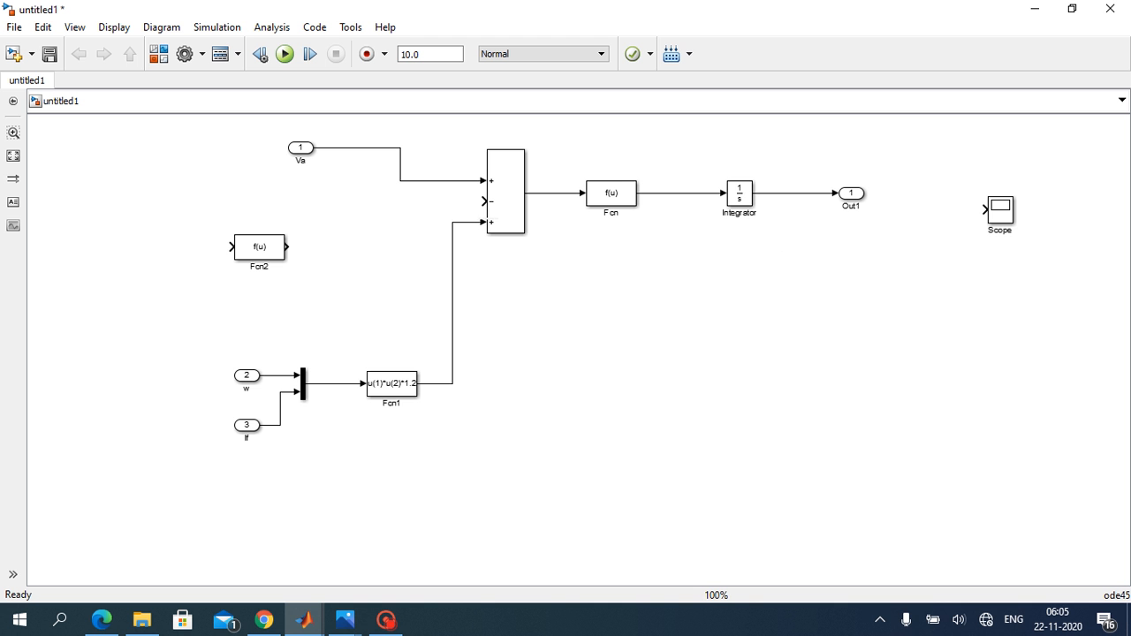
left_click(501, 221)
double_click(504, 203)
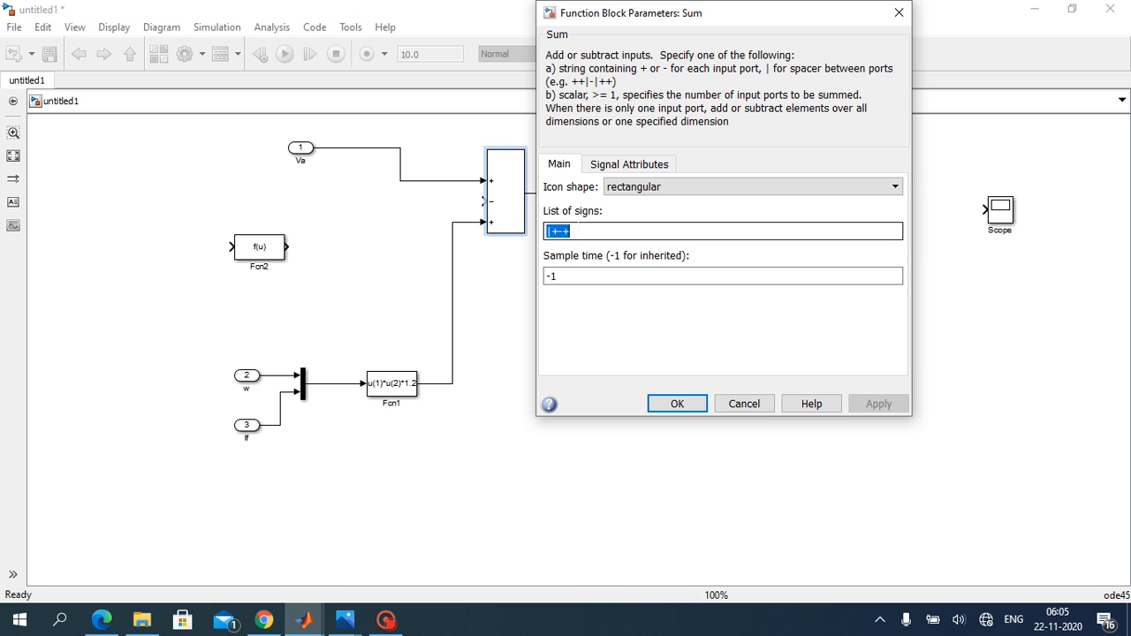
left_click(579, 230)
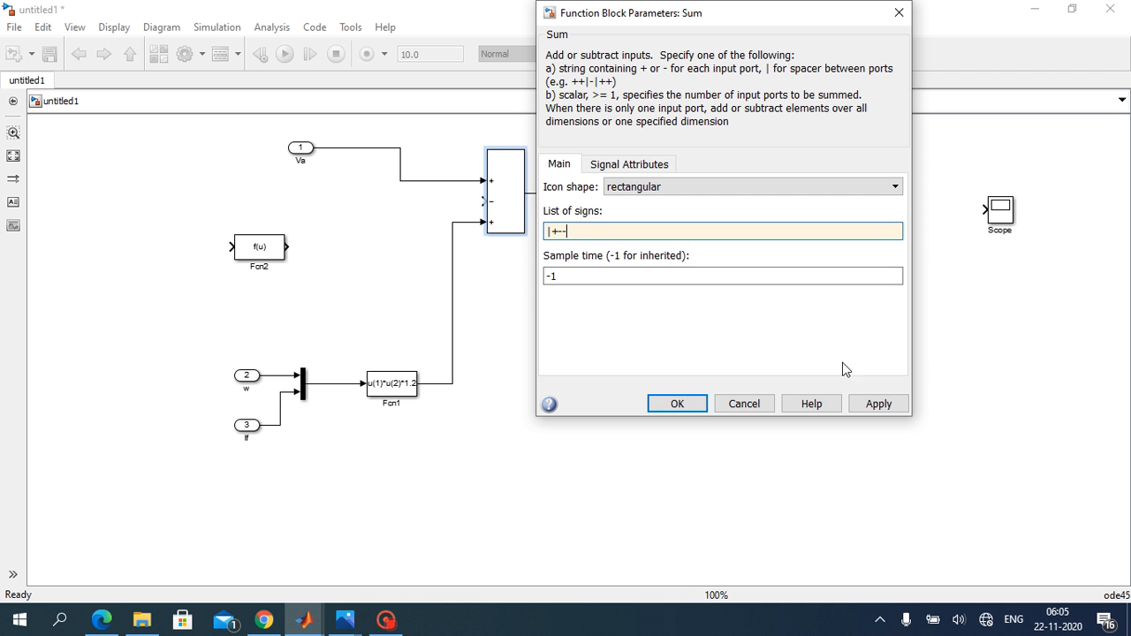
left_click(882, 406)
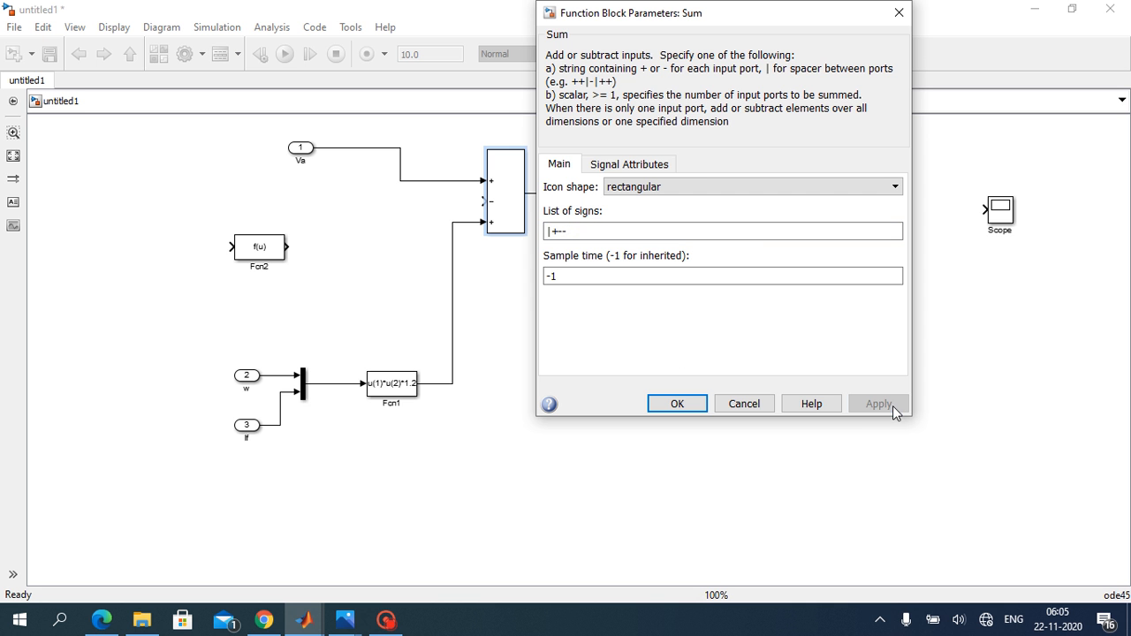
left_click(676, 403)
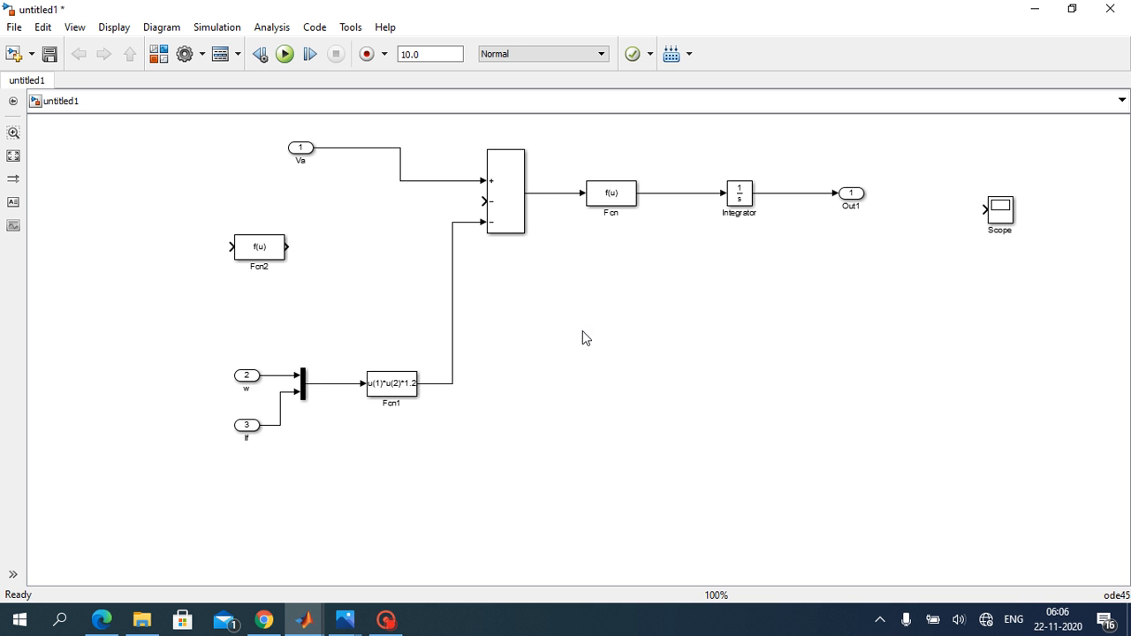
Step: Check the armature current equation in Photos and set the expression of the Fcn block after the Sum to u/0.086
left_click(607, 197)
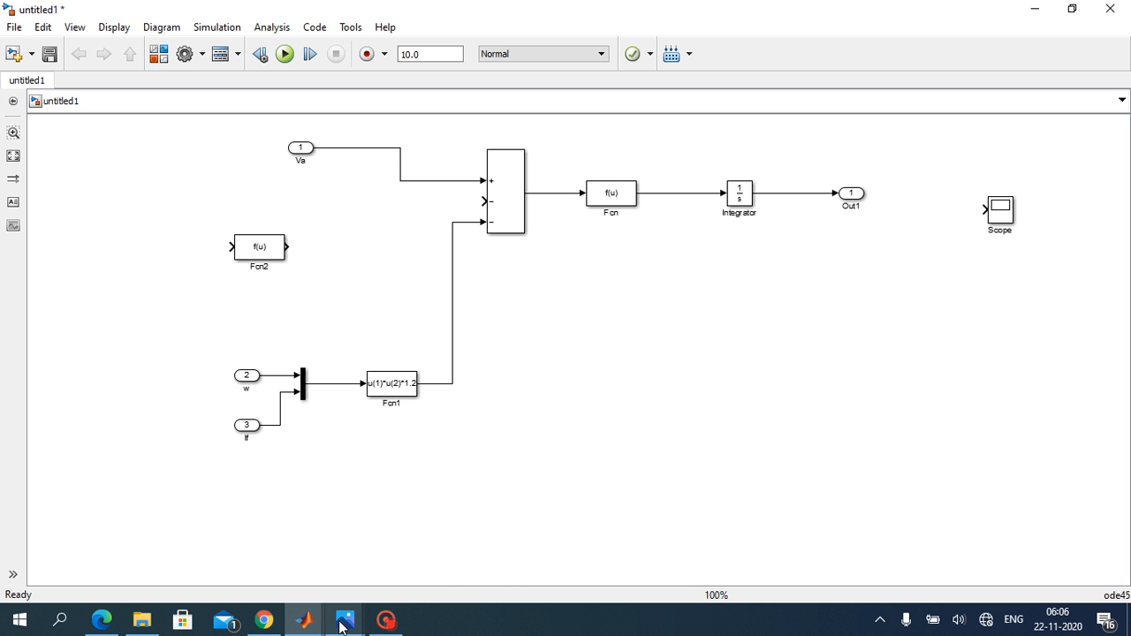
mouse_move(343, 628)
left_click(302, 569)
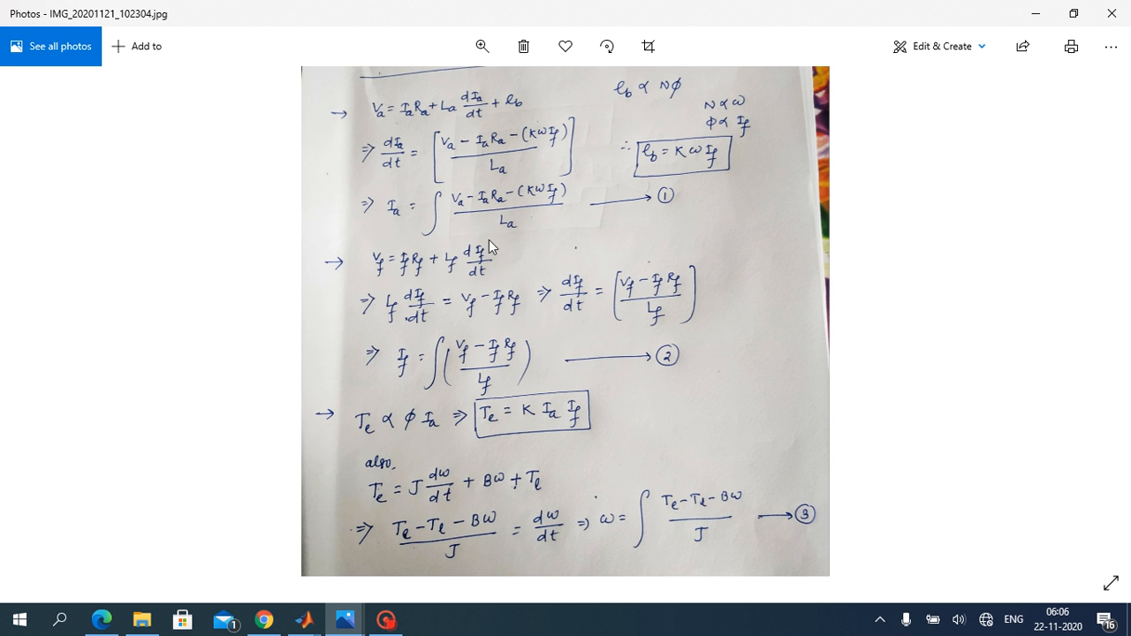
left_click(1036, 11)
left_click(612, 196)
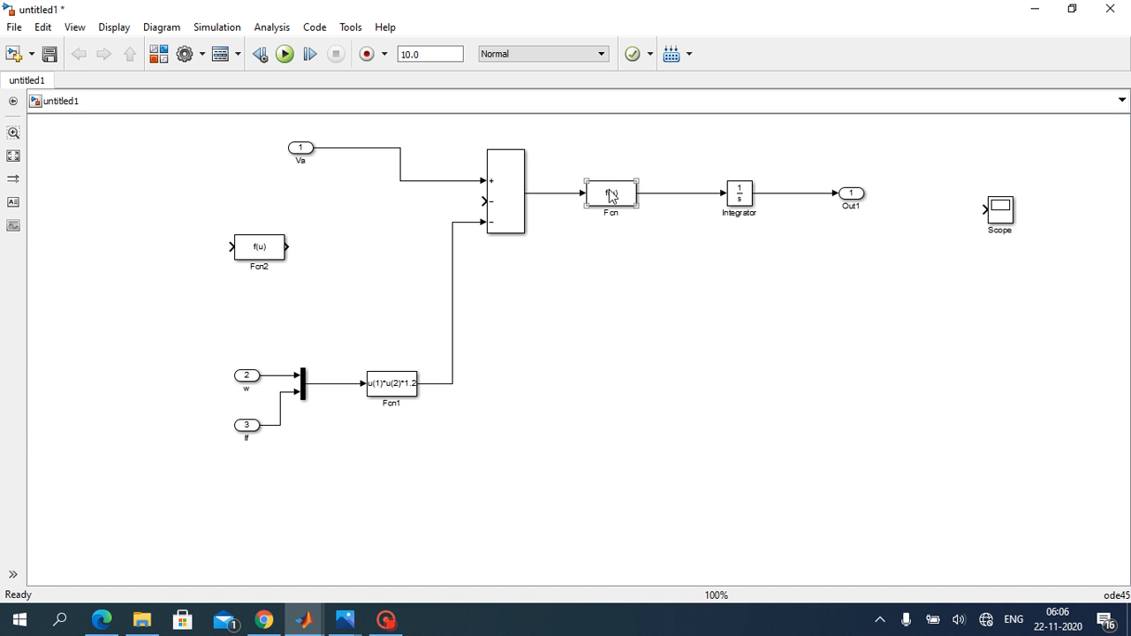
double_click(610, 196)
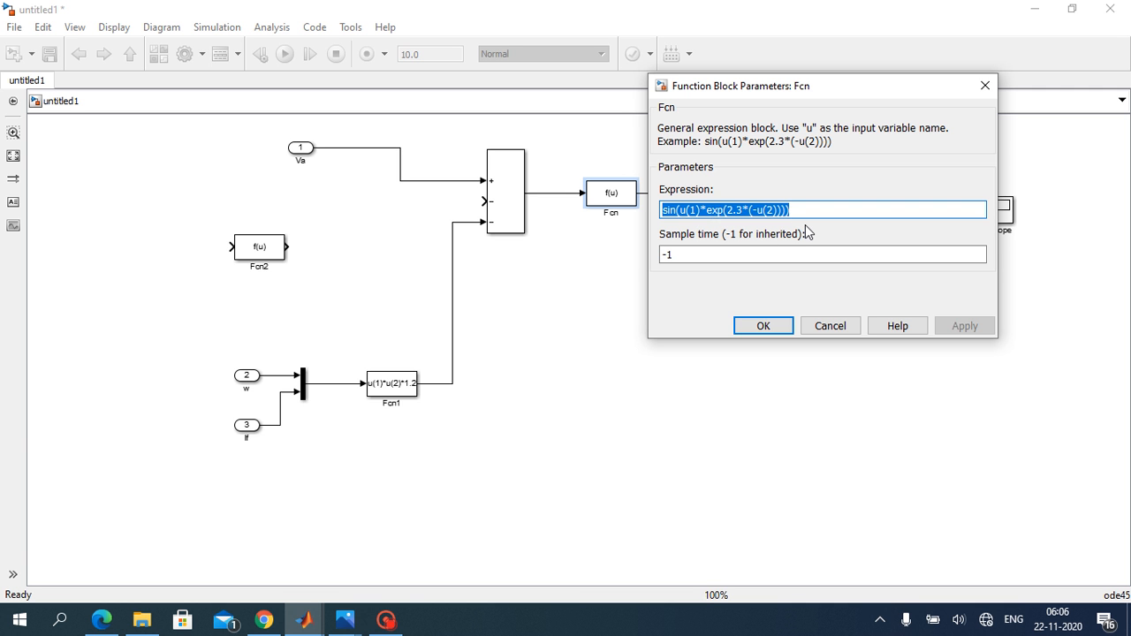
key("BackSpace")
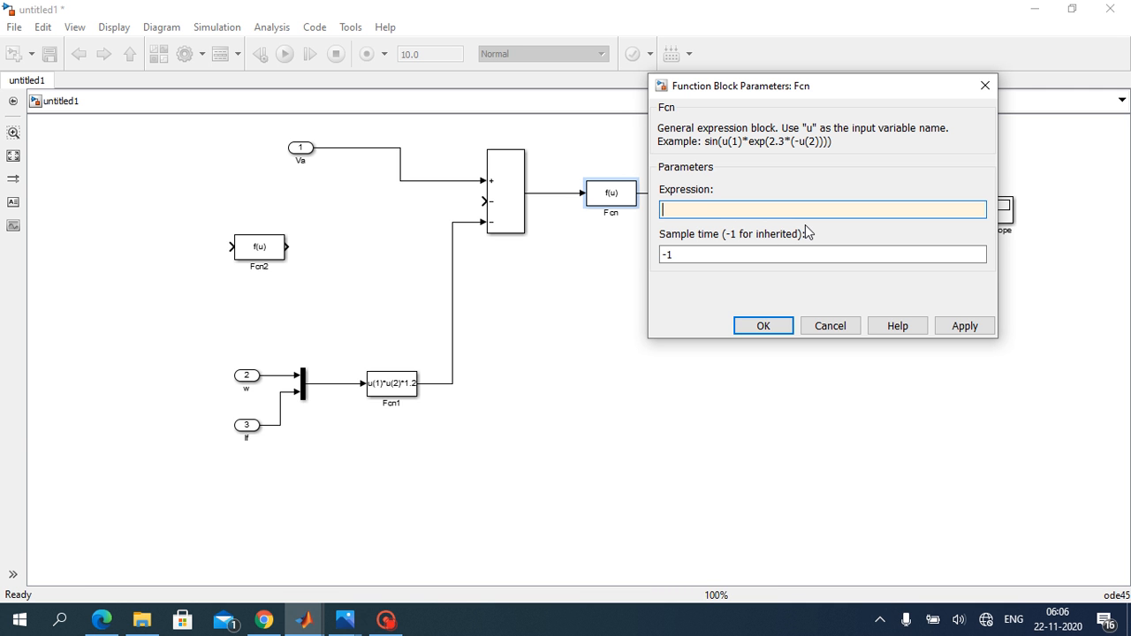
type("u/0.086")
left_click(959, 329)
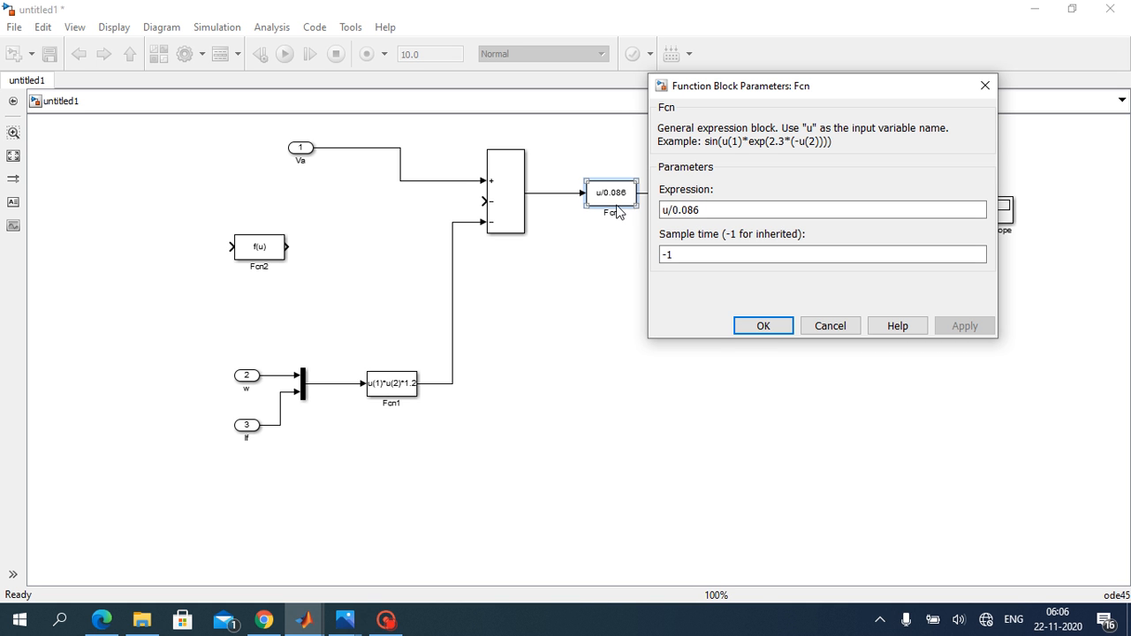
left_click(765, 328)
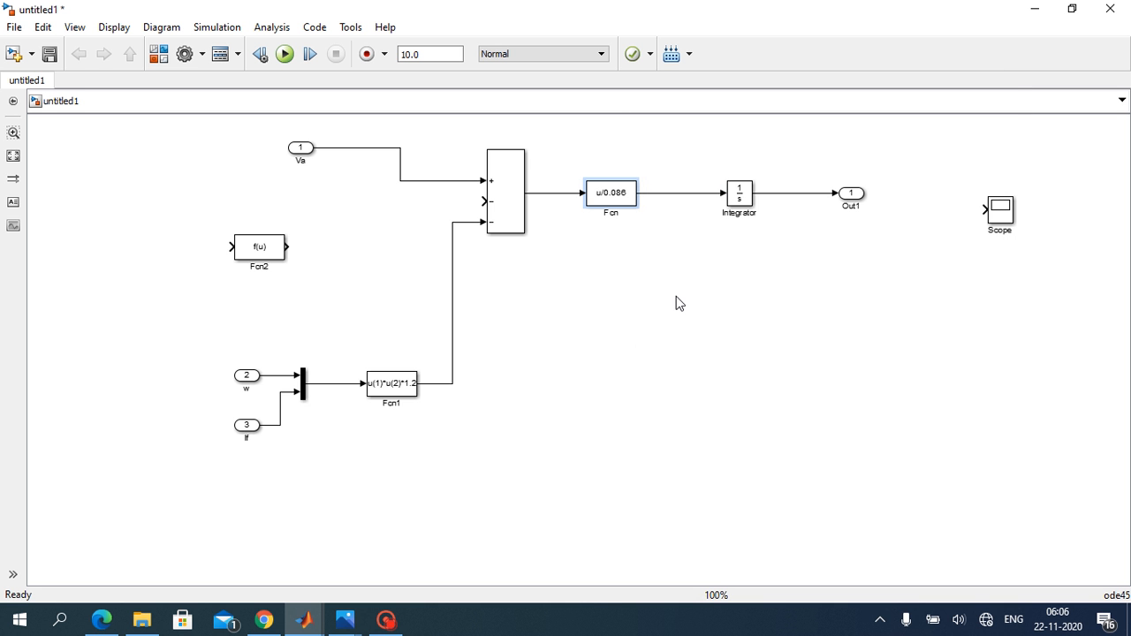
Step: Rename the Out1 output port Ia
left_click(677, 297)
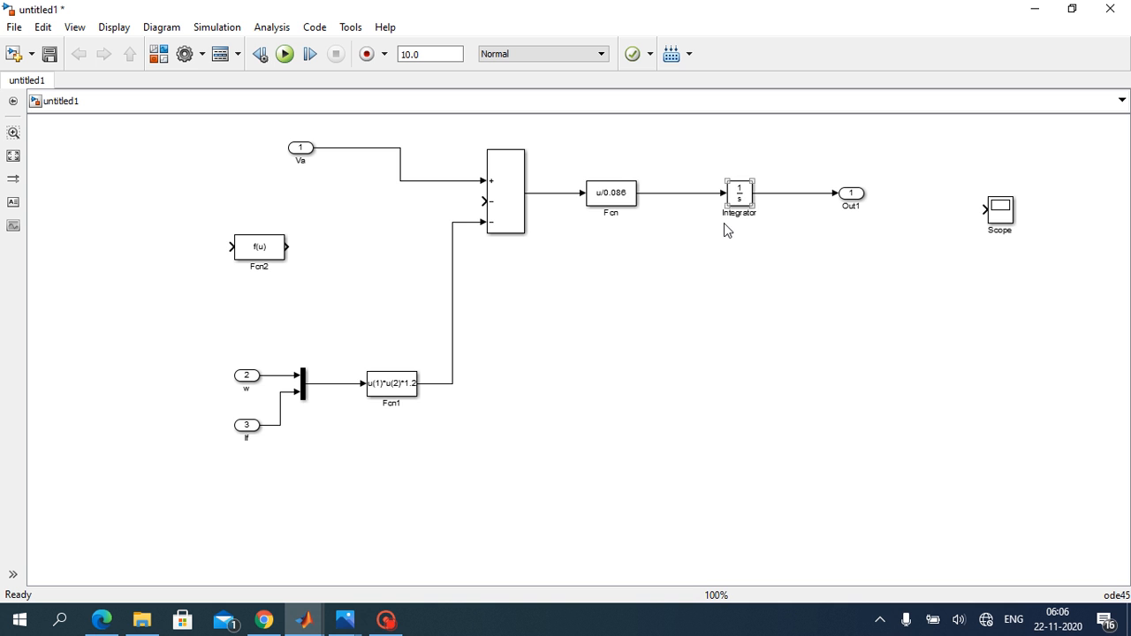
left_click(623, 219)
left_click(677, 201)
left_click(850, 193)
left_click(860, 206)
key("BackSpace")
key("BackSpace")
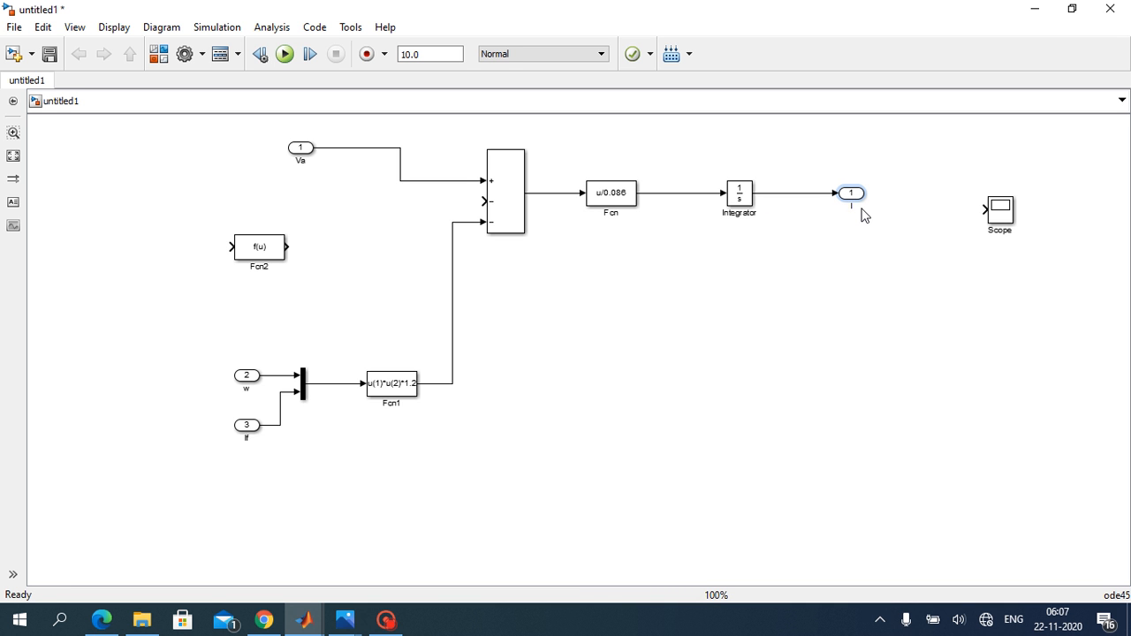
left_click(547, 521)
Step: Set Fcn2's expression to u*4 and wire it as feedback from the Integrator output to the Sum block's middle input
left_click(252, 255)
double_click(257, 248)
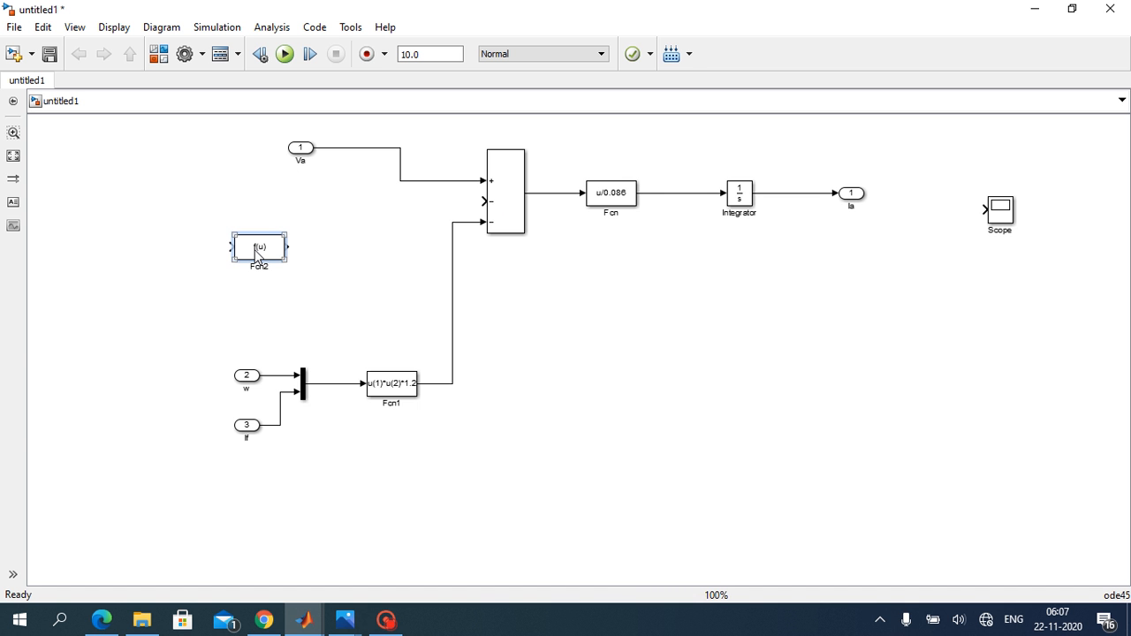
key("BackSpace")
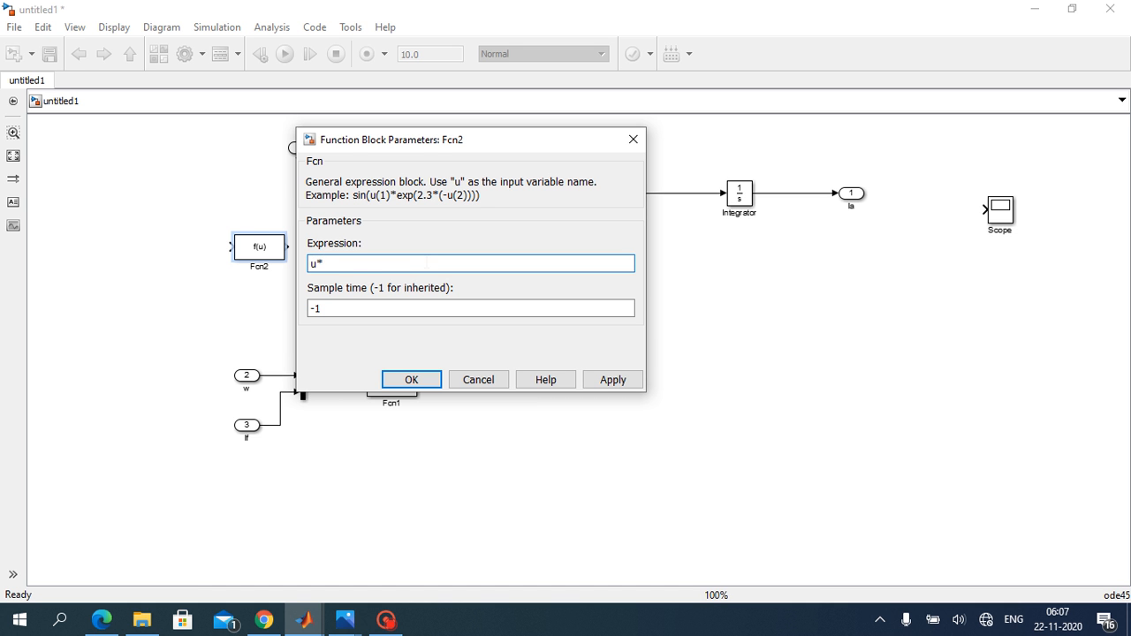
left_click(613, 380)
left_click(411, 380)
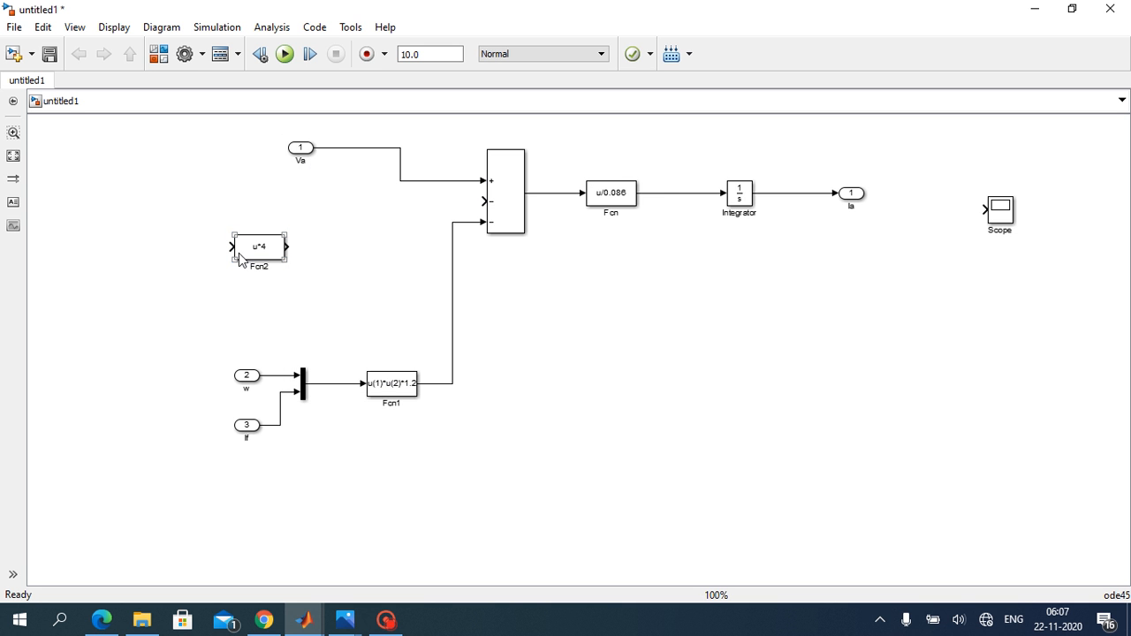
left_click_drag(230, 246, 793, 194)
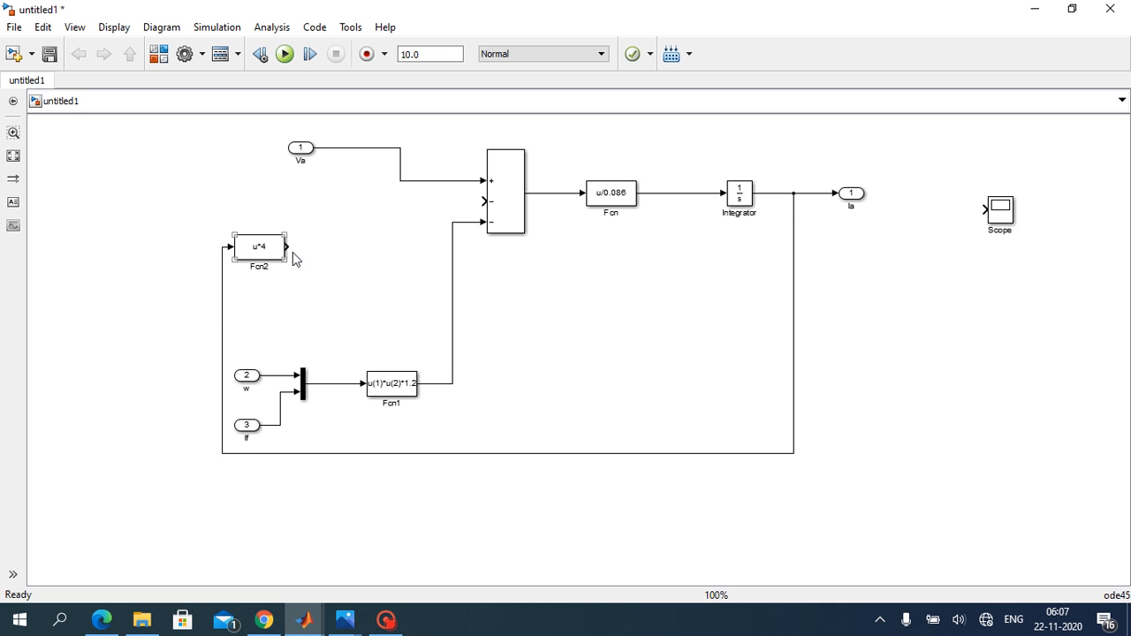
left_click_drag(287, 246, 483, 202)
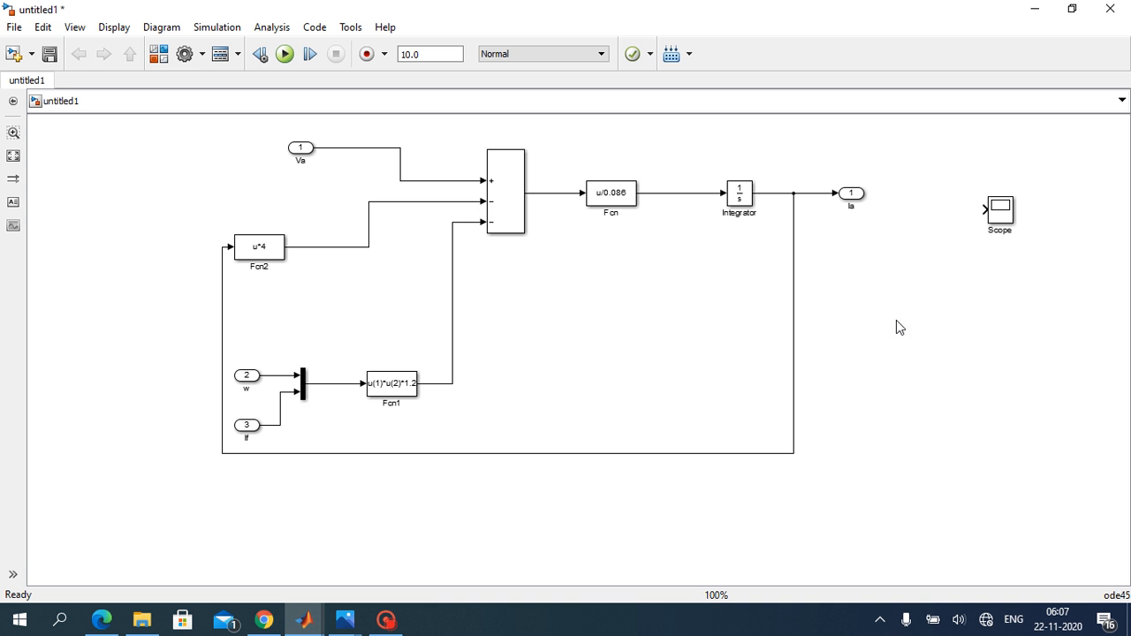
Step: Move the Scope block well clear of the armature current diagram, below and beyond the Ia output port
left_click(1002, 207)
left_click_drag(1003, 214, 1052, 433)
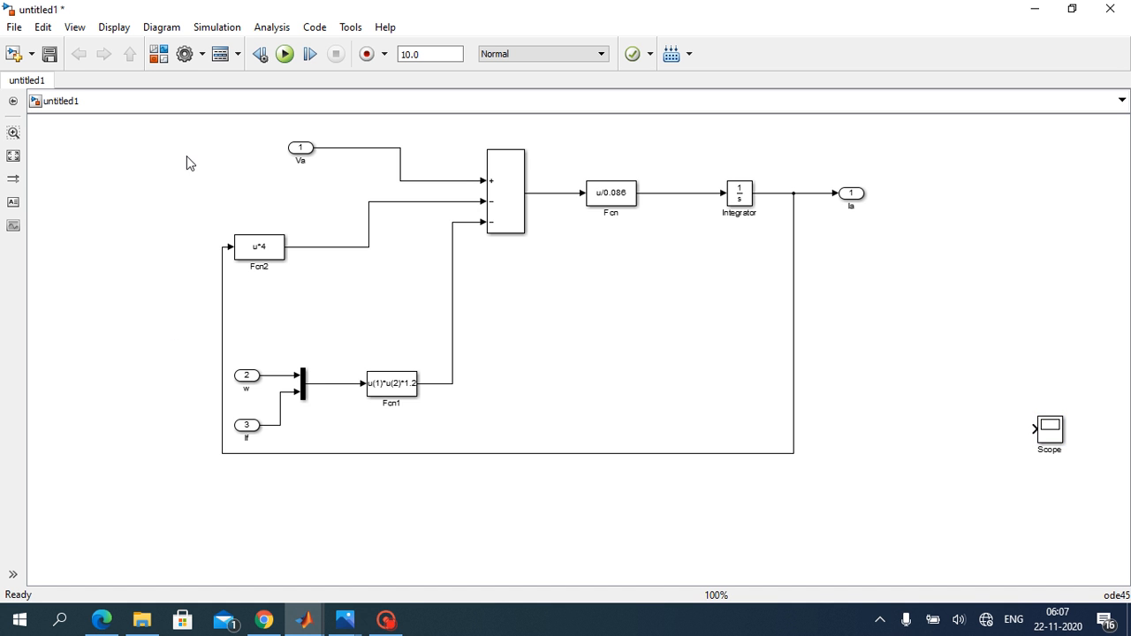
left_click_drag(1053, 429, 1086, 430)
left_click(954, 477)
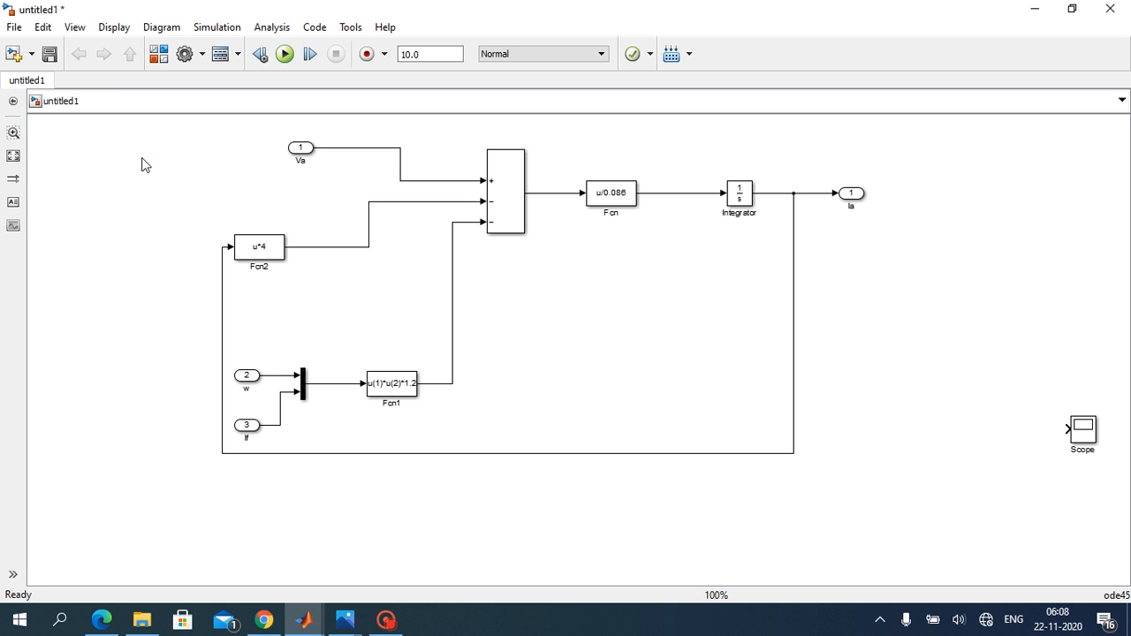
Step: Create a subsystem from all the armature current blocks, leaving out the Scope, and enlarge the resulting block
left_click_drag(135, 135, 899, 493)
right_click(725, 454)
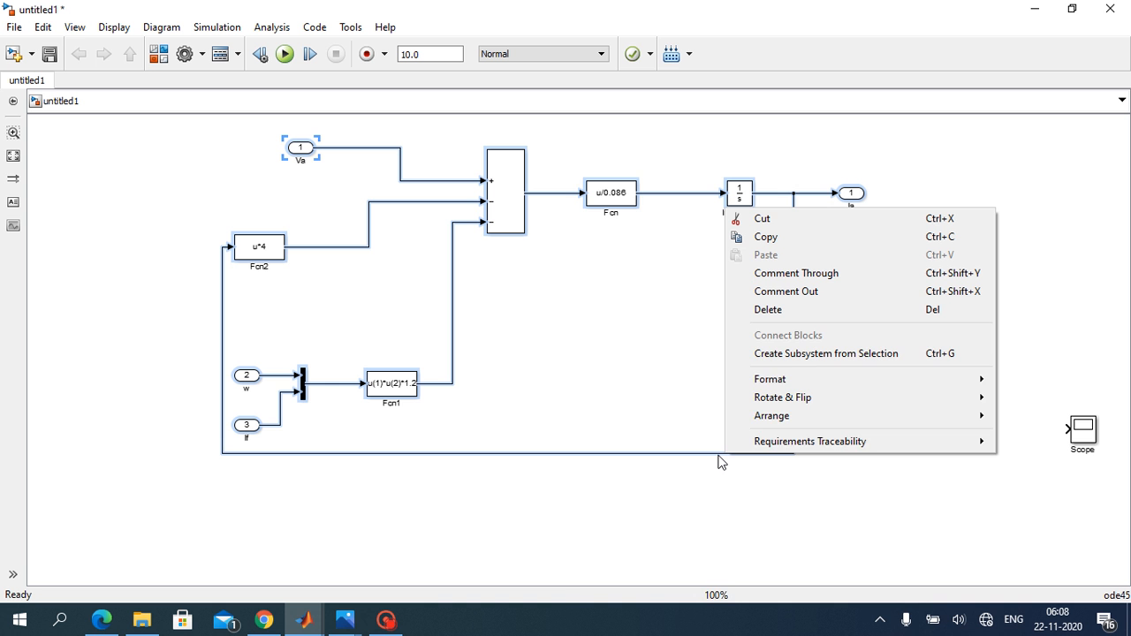
left_click(841, 353)
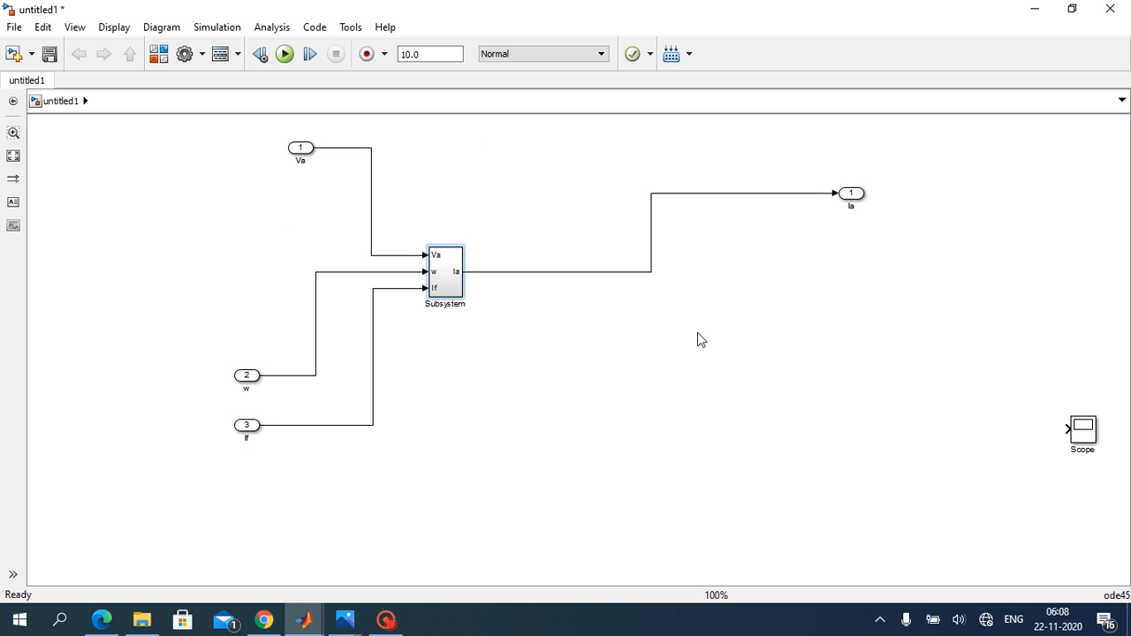
left_click(318, 237)
left_click_drag(462, 247, 504, 227)
Step: Delete the Va, w, If and Ia ports and their lines outside the Subsystem, and move the Subsystem toward the canvas's upper-left area
left_click_drag(265, 136, 382, 454)
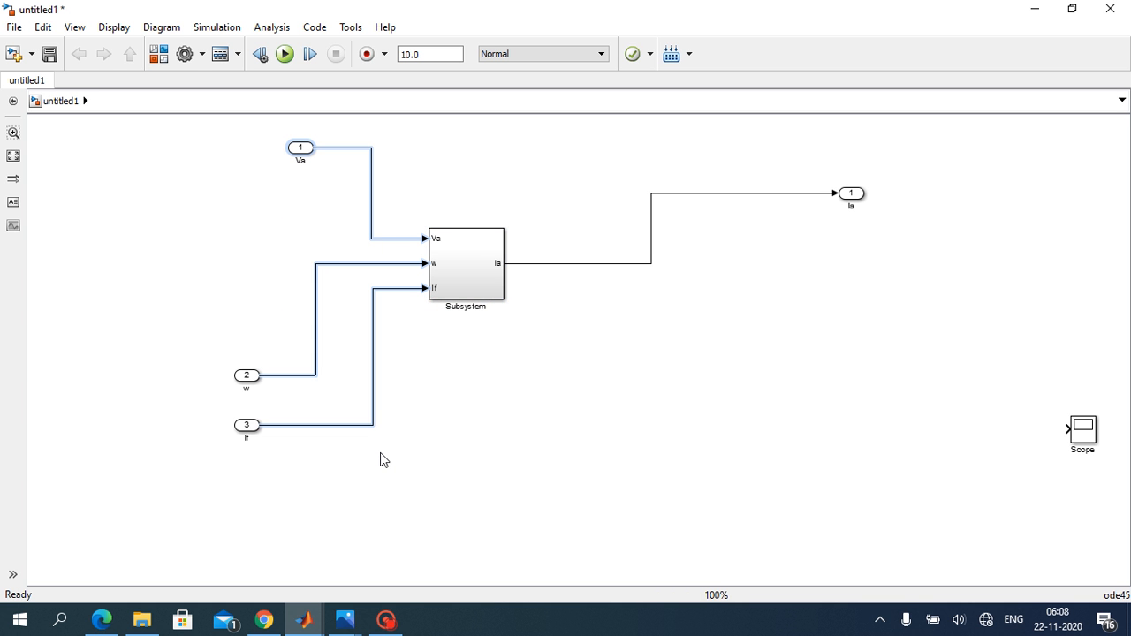
key("Delete")
left_click_drag(628, 158, 873, 376)
key("Delete")
left_click_drag(169, 326, 321, 474)
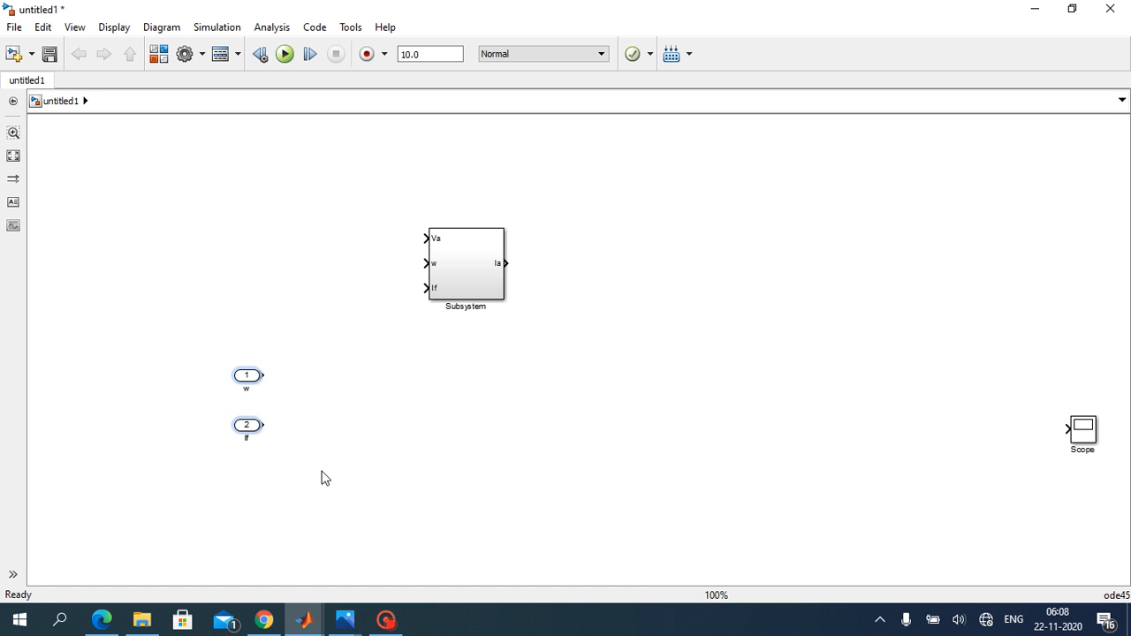
key("Delete")
left_click_drag(442, 283, 352, 197)
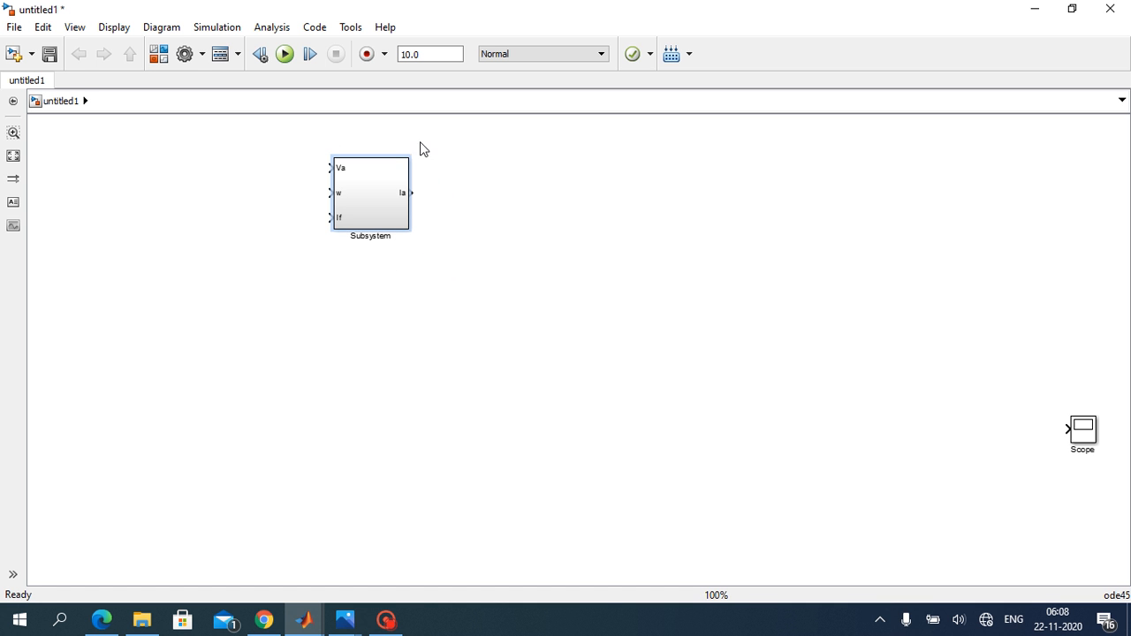
left_click(457, 227)
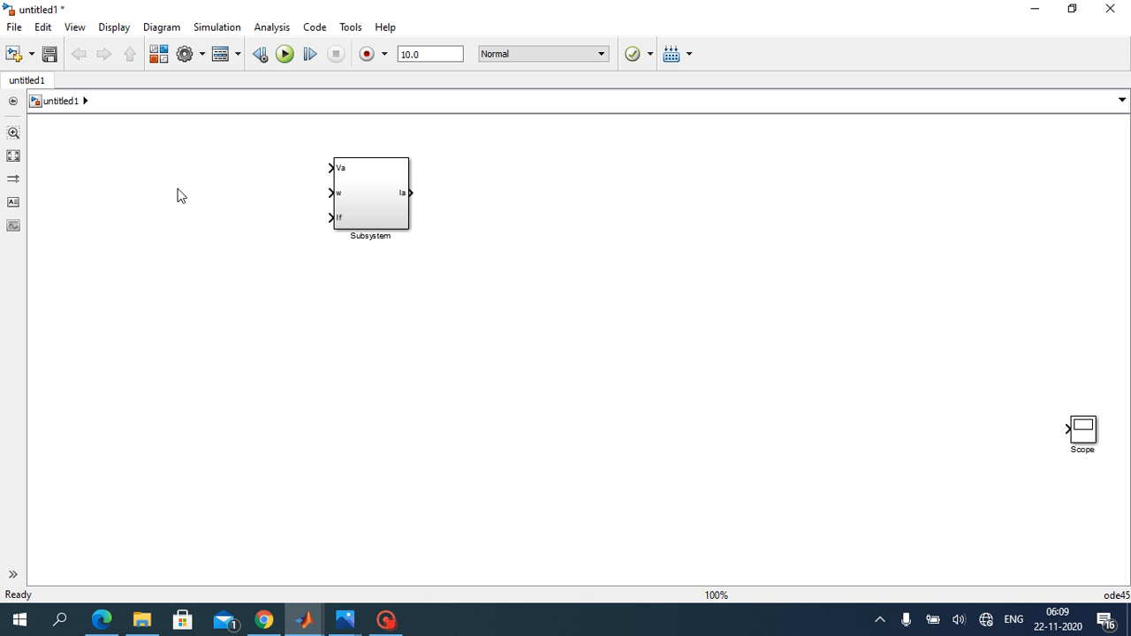
Step: Add an In1, an Out1 and a Sum block from the Commonly Used Blocks library to the model
left_click(160, 55)
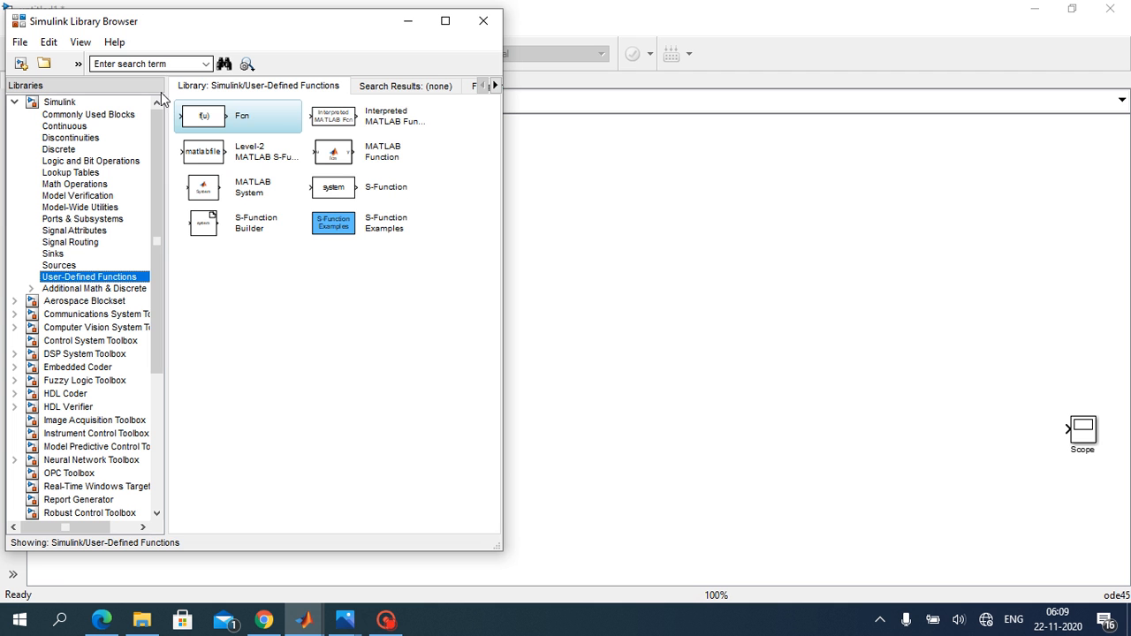
left_click(56, 103)
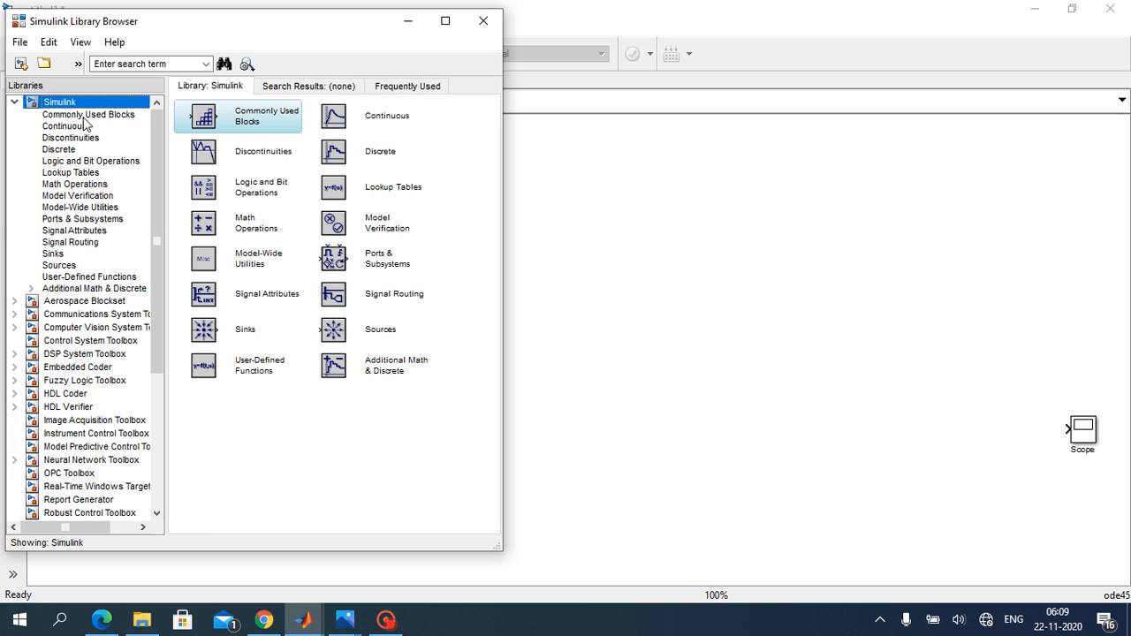
double_click(265, 120)
left_click(368, 260)
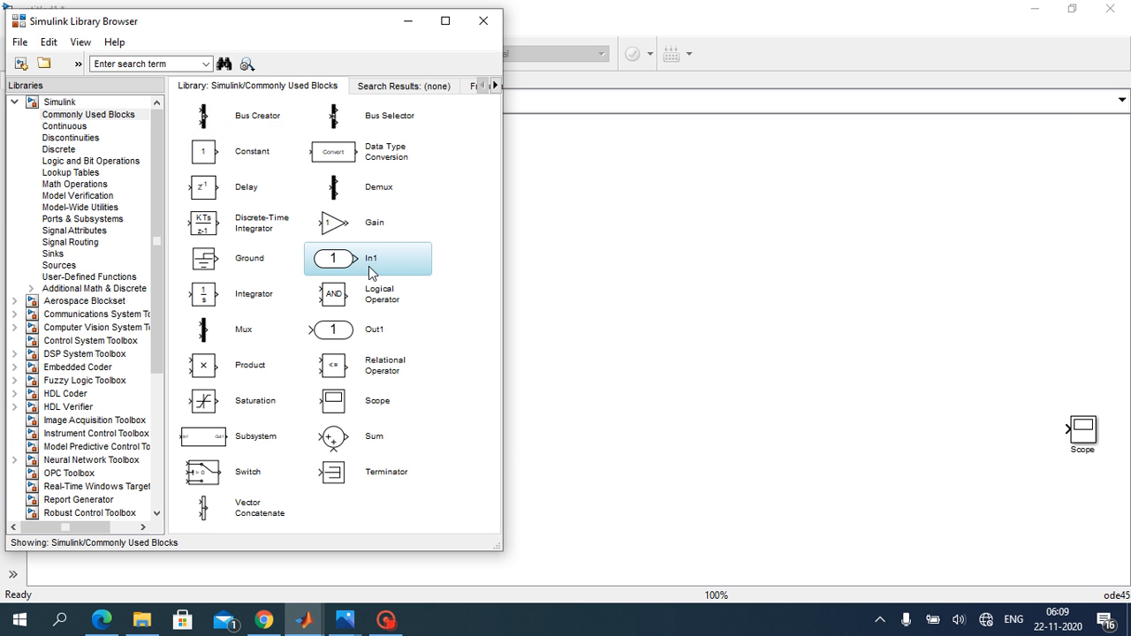
right_click(369, 266)
left_click(389, 270)
right_click(371, 341)
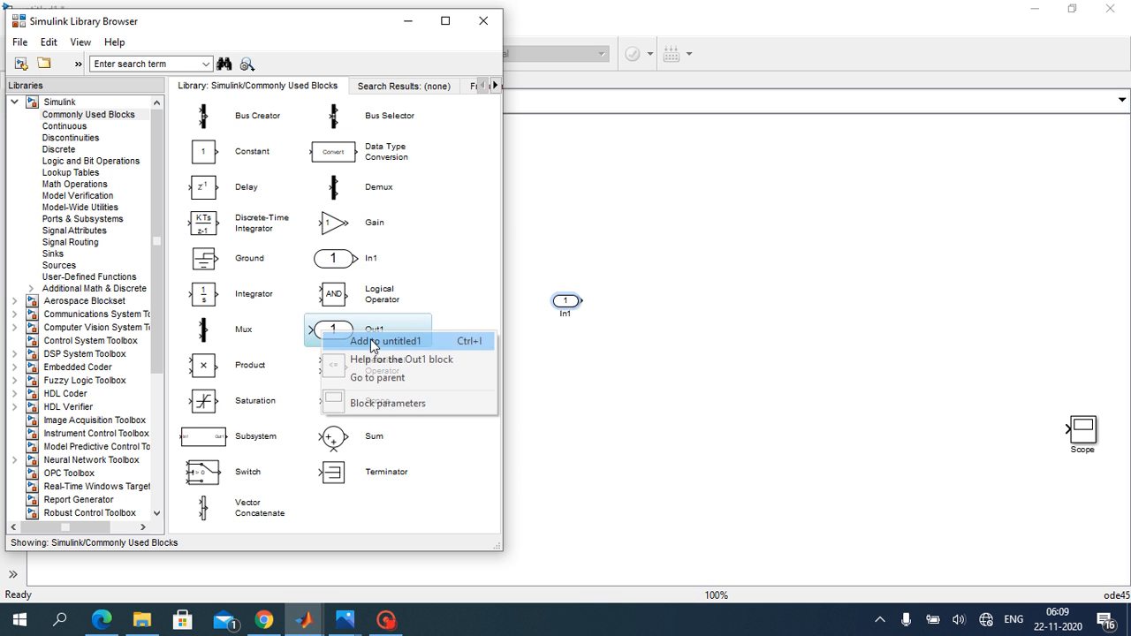
left_click(370, 341)
right_click(385, 444)
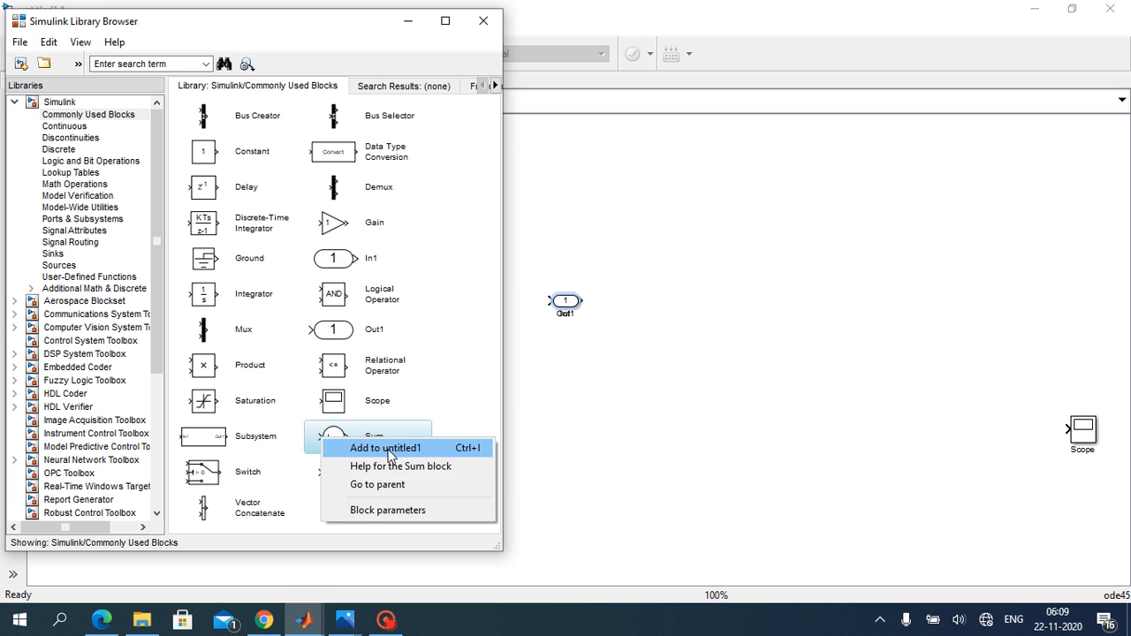
left_click(386, 448)
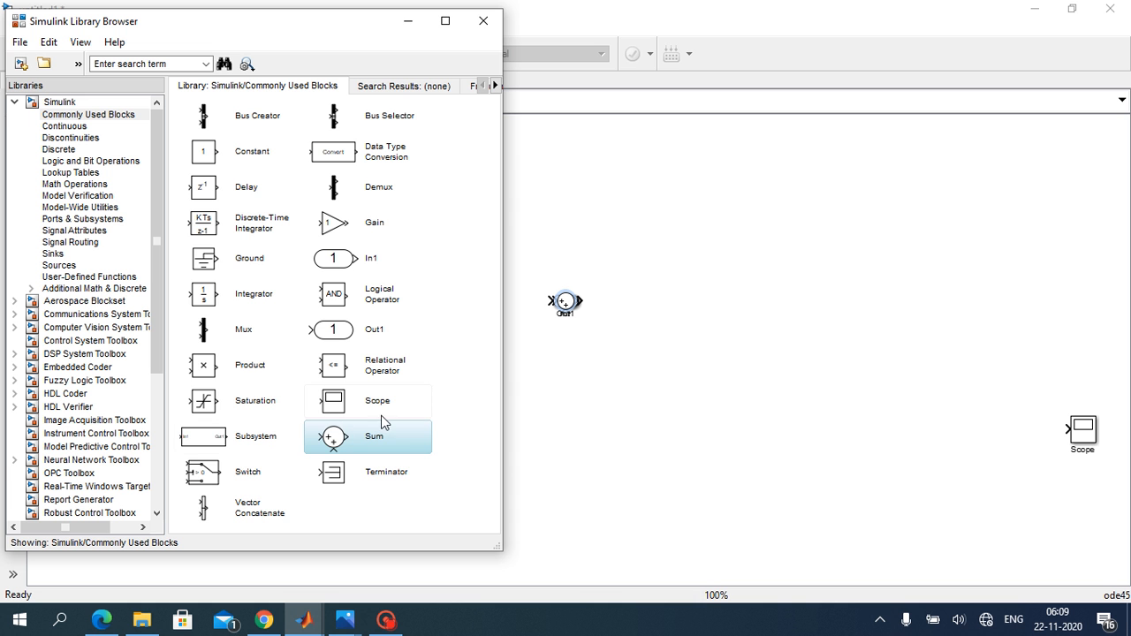
Step: Add an Integrator and a Mux block from the Commonly Used Blocks library to the model
right_click(212, 307)
left_click(222, 304)
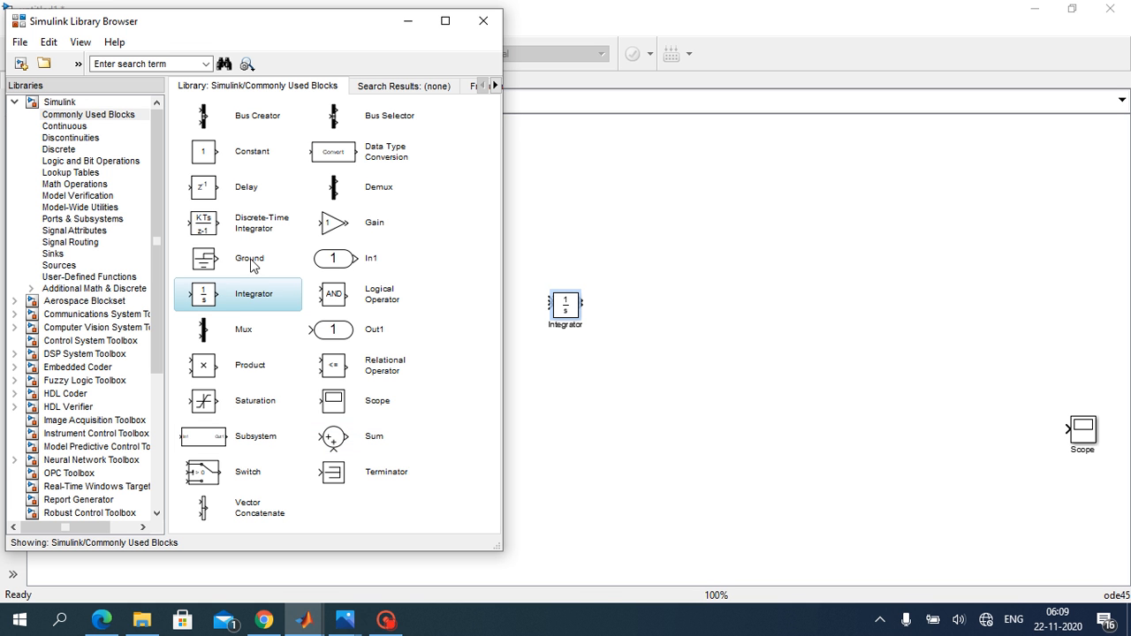
left_click(238, 158)
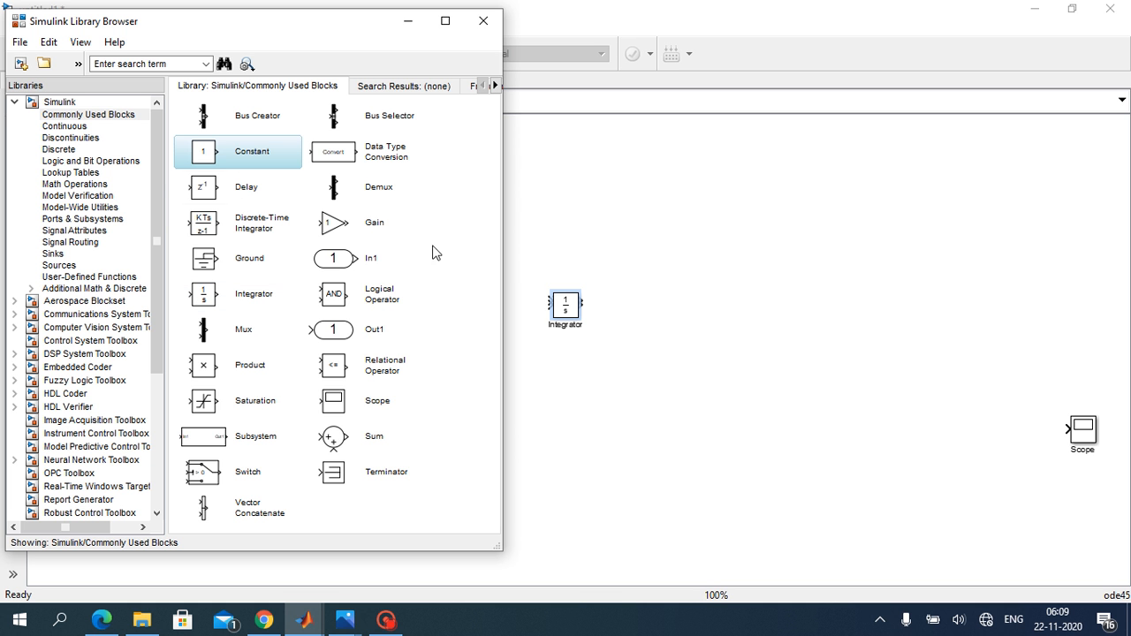
left_click(228, 335)
right_click(227, 335)
left_click(236, 345)
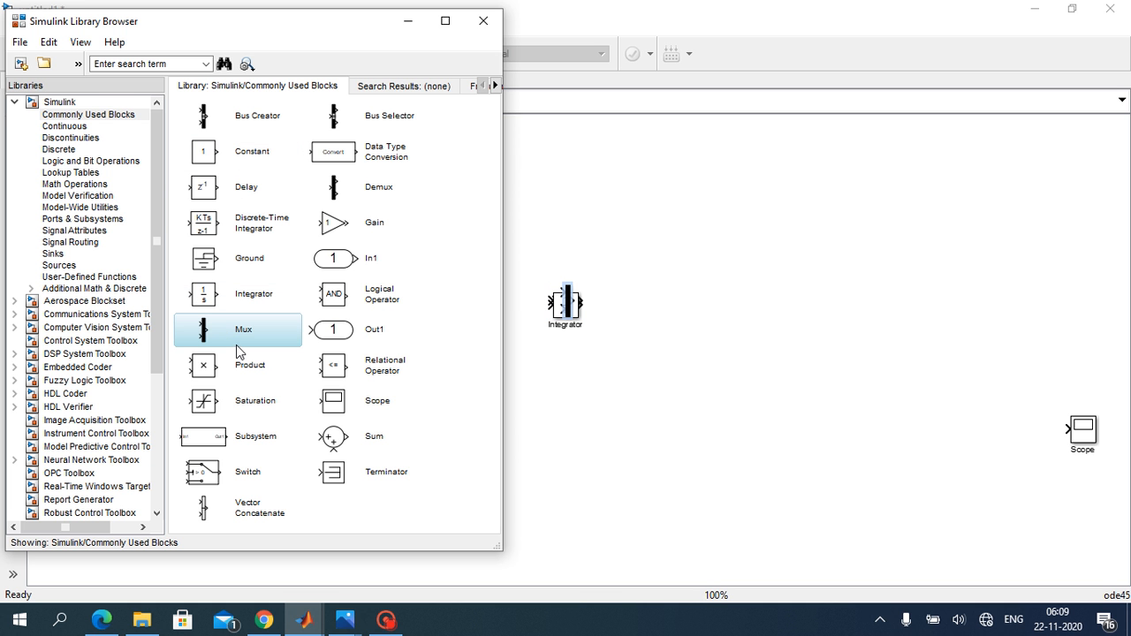
Step: Add a Fcn block from the User-Defined Functions library and minimize the Library Browser
left_click(71, 277)
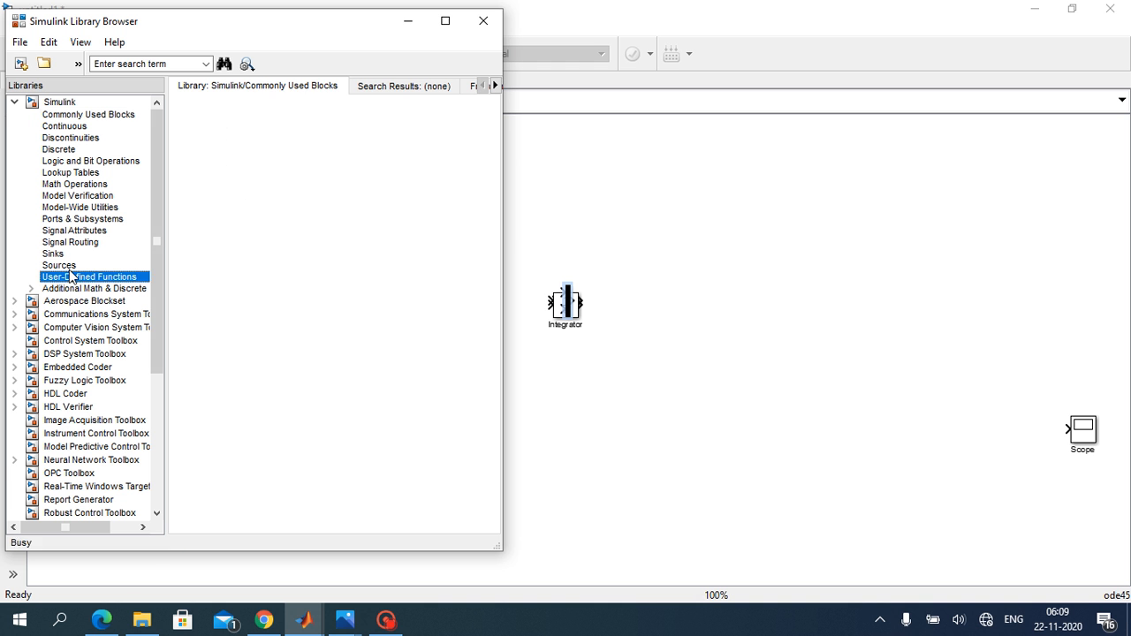
right_click(223, 128)
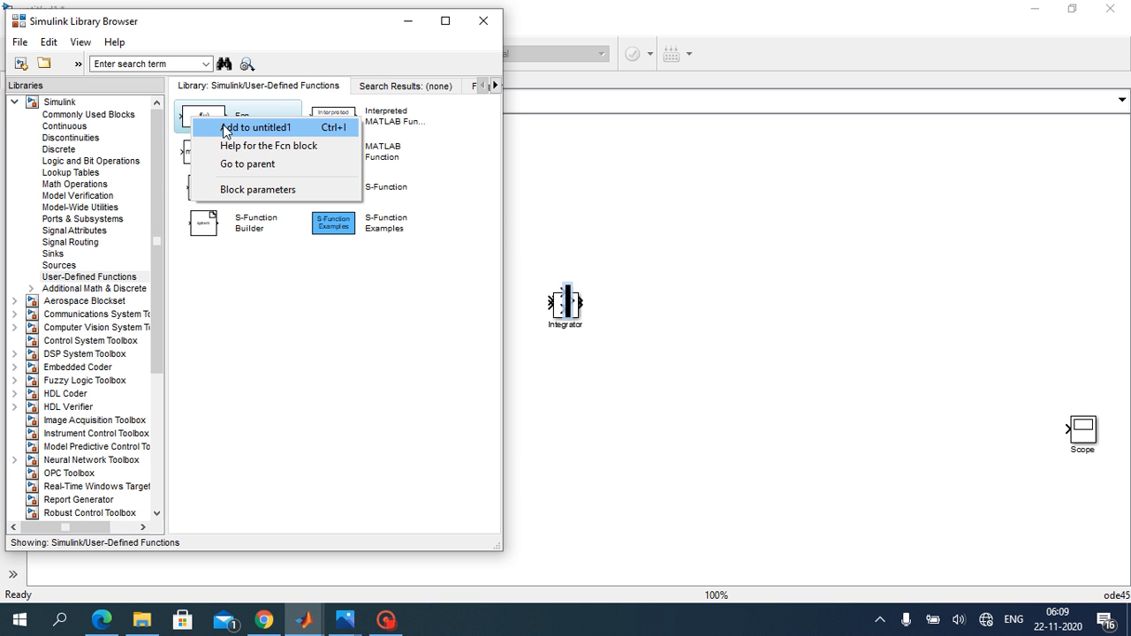
left_click(225, 128)
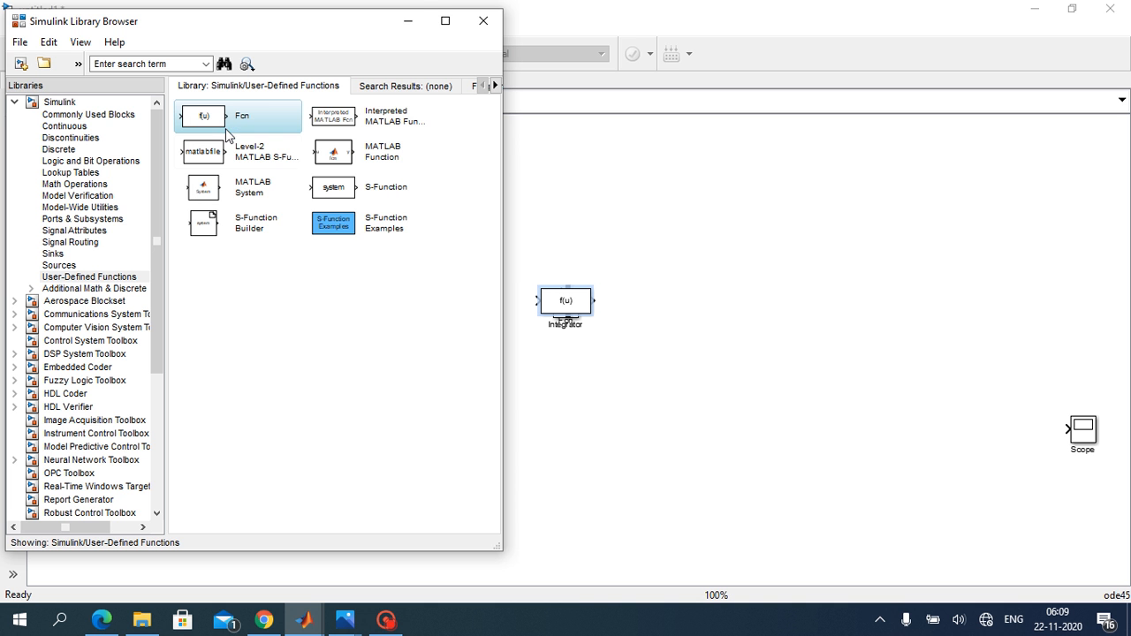
left_click(409, 20)
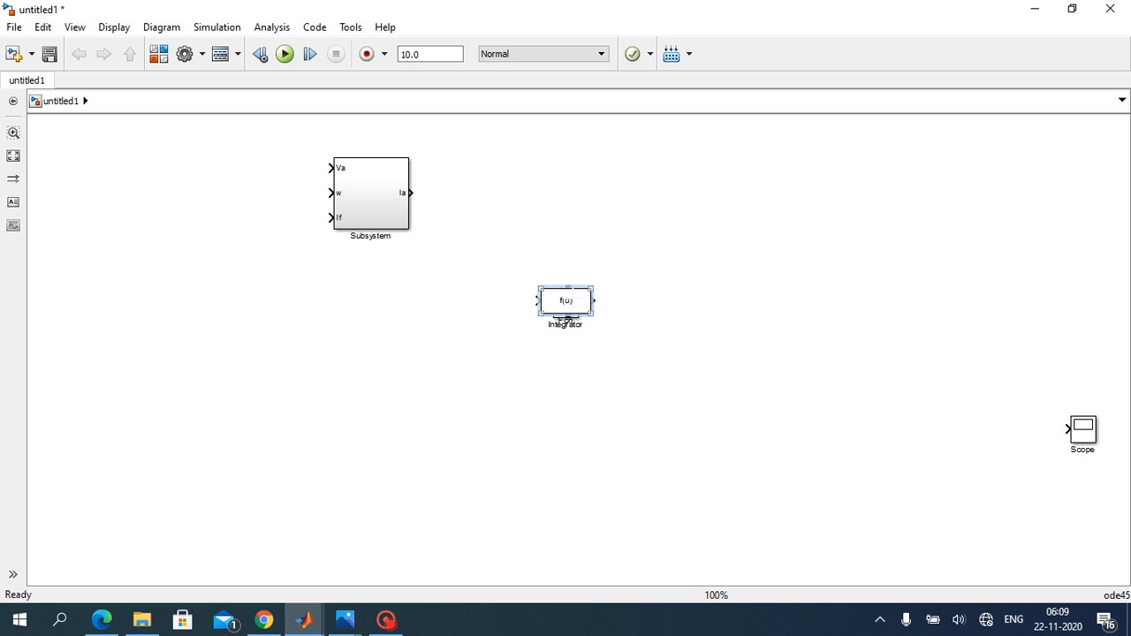
Step: Move the Fcn block off the stack of new blocks to free space up and to its right
mouse_move(570, 307)
left_mouse_down()
mouse_move(614, 218)
mouse_move(616, 282)
mouse_move(698, 232)
mouse_move(693, 250)
left_mouse_up()
left_click(573, 298)
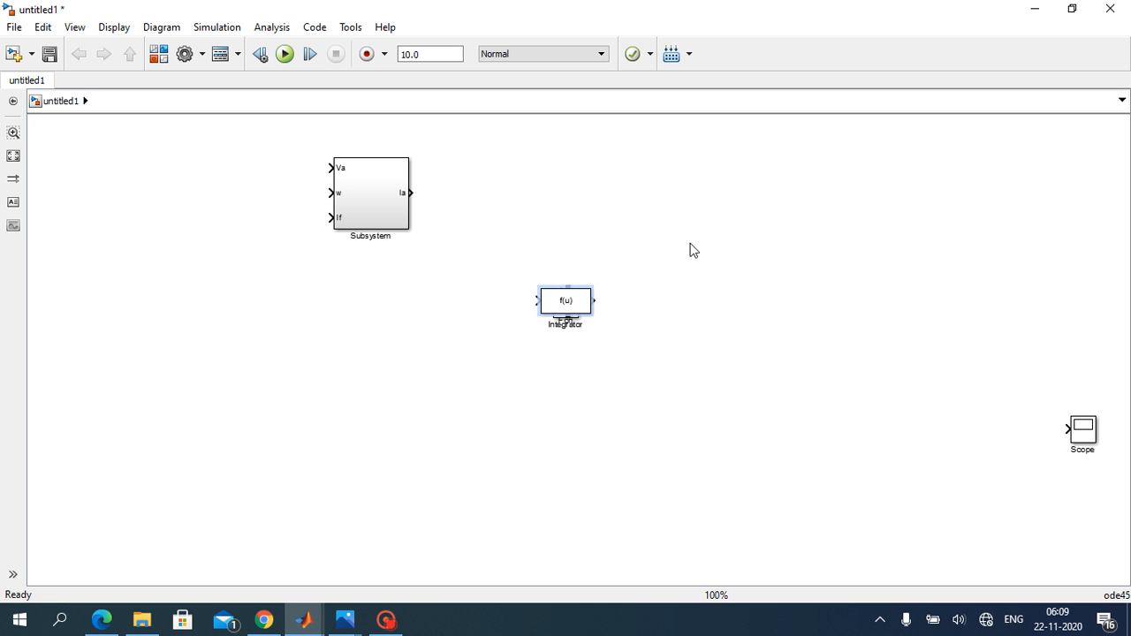
left_click(570, 307)
left_click_drag(593, 300, 559, 292)
left_click(549, 277)
left_click(555, 296)
mouse_move(561, 285)
left_mouse_down()
mouse_move(567, 264)
mouse_move(563, 294)
mouse_move(732, 225)
left_mouse_up()
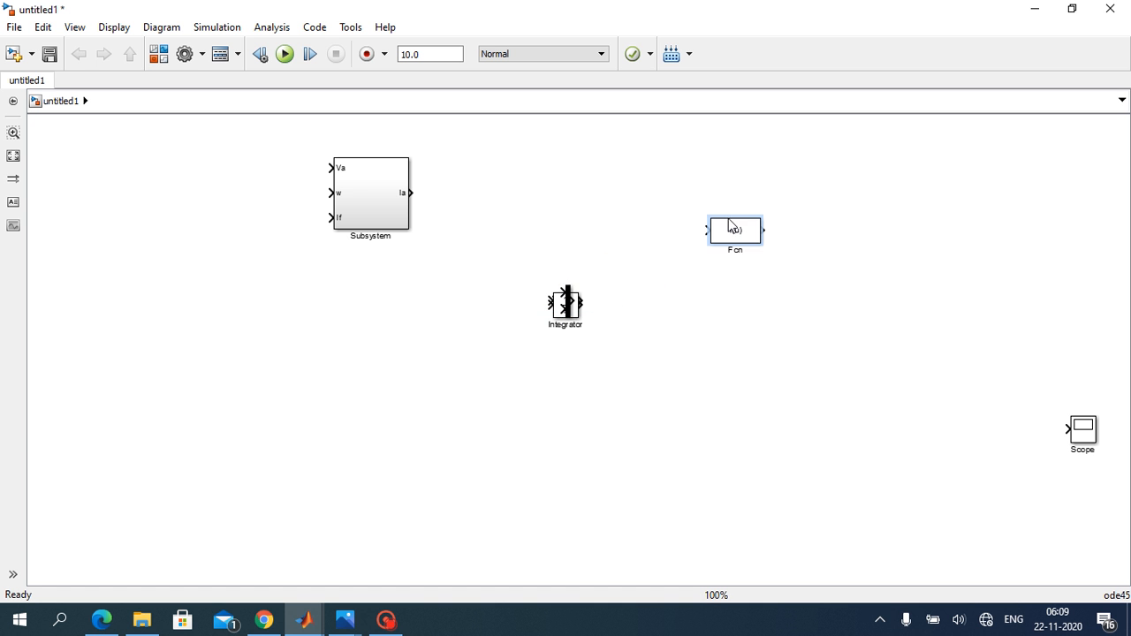
Step: Separate the Mux and Integrator from the stacked blocks, placing the Mux below the Subsystem and the Integrator beyond the Fcn block
left_click(567, 300)
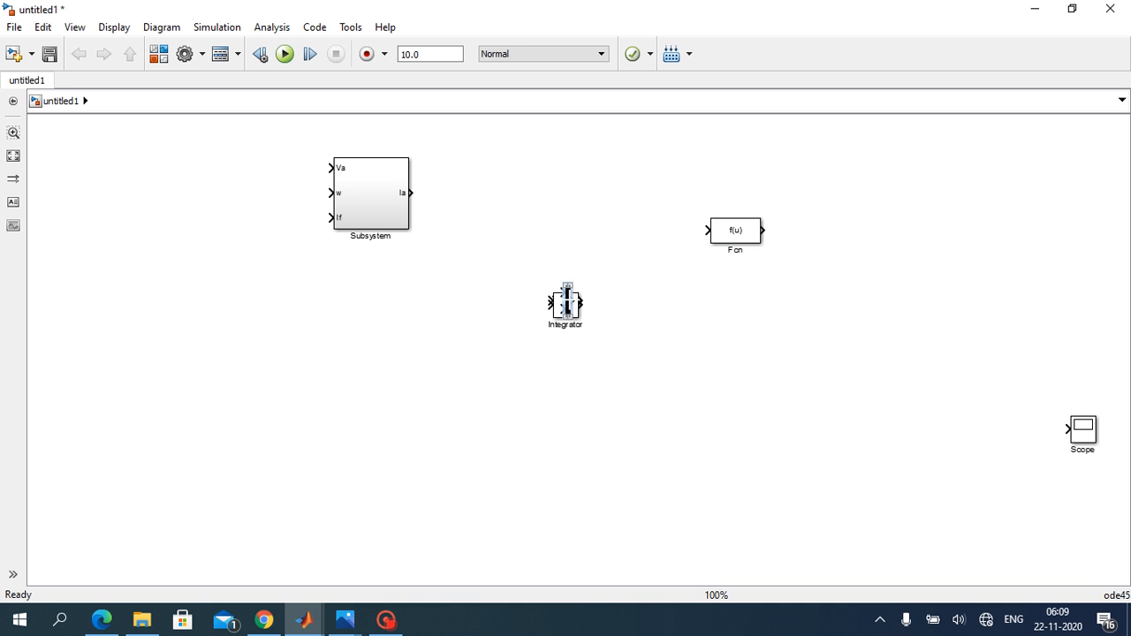
left_click_drag(566, 296, 407, 402)
double_click(562, 309)
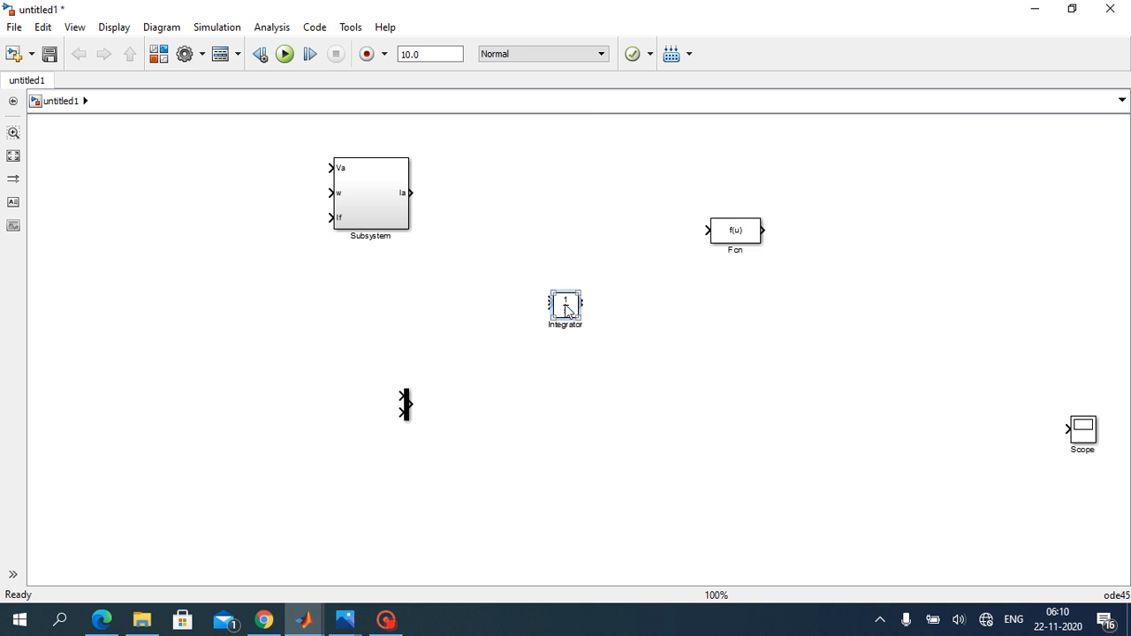
left_click(795, 530)
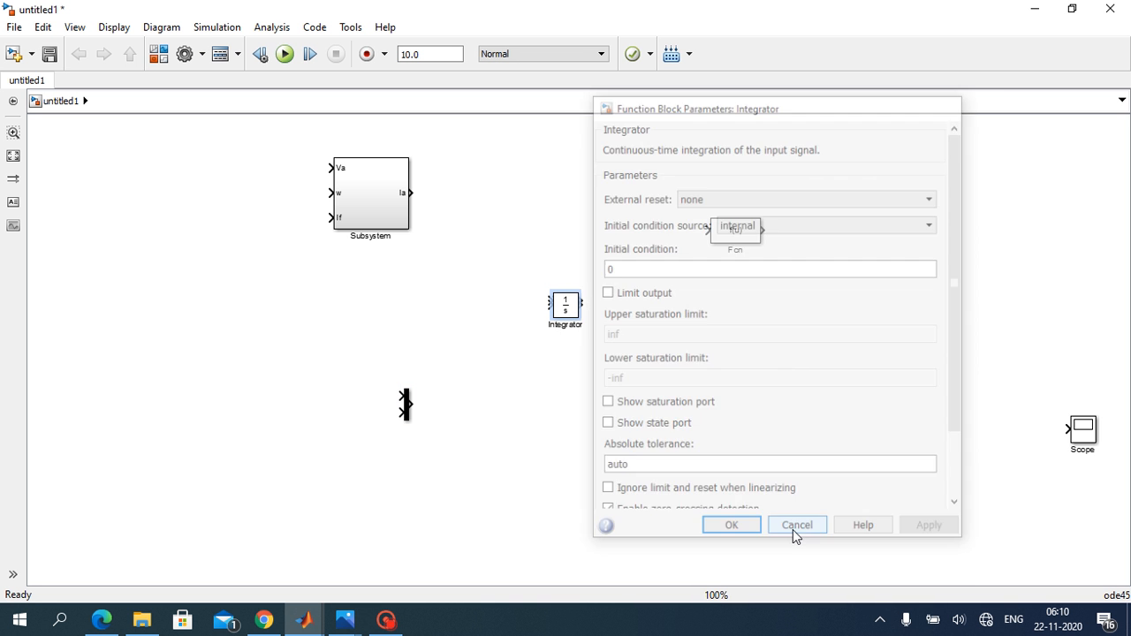
left_click_drag(568, 305, 883, 267)
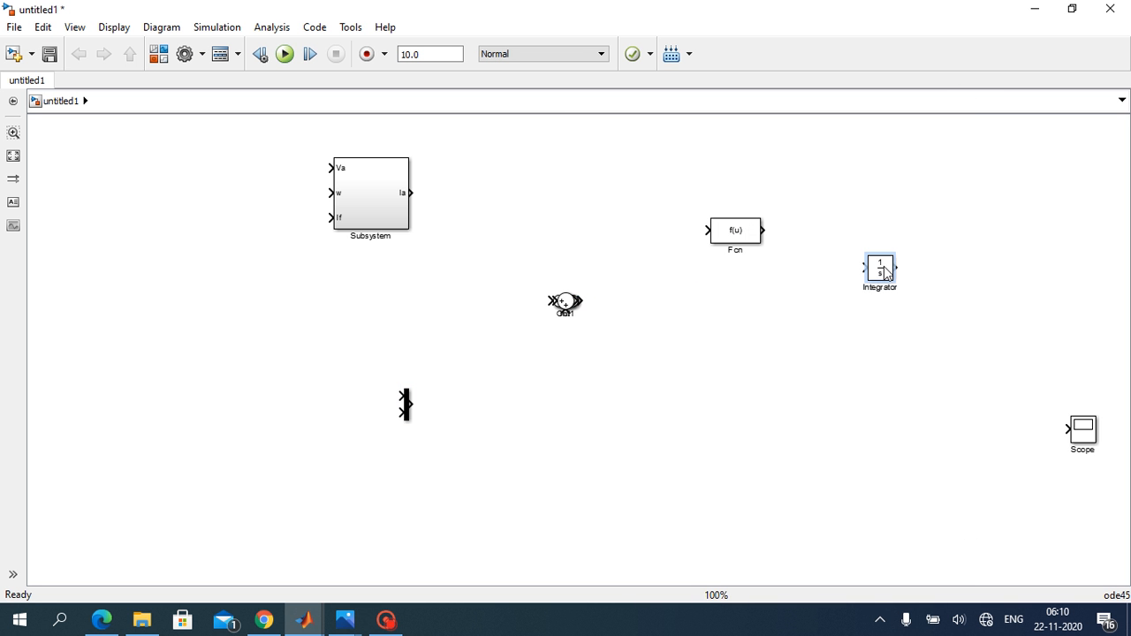
Step: Spread out the remaining stacked blocks, placing Sum lower down, Out1 above the Integrator and In1 slightly to the left
double_click(565, 305)
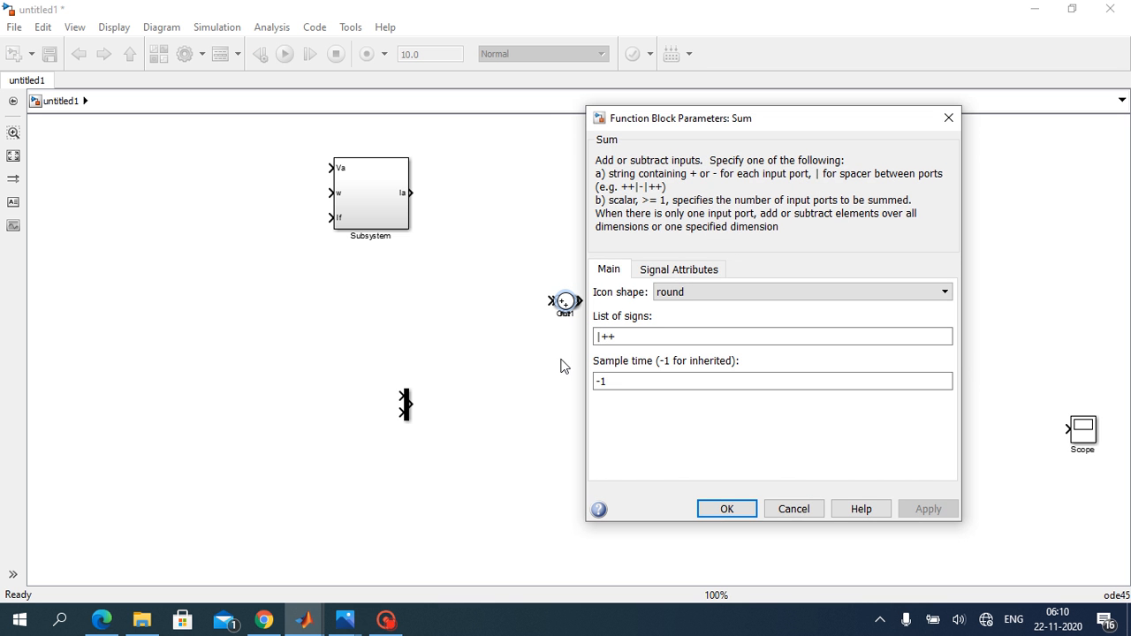
left_click(793, 509)
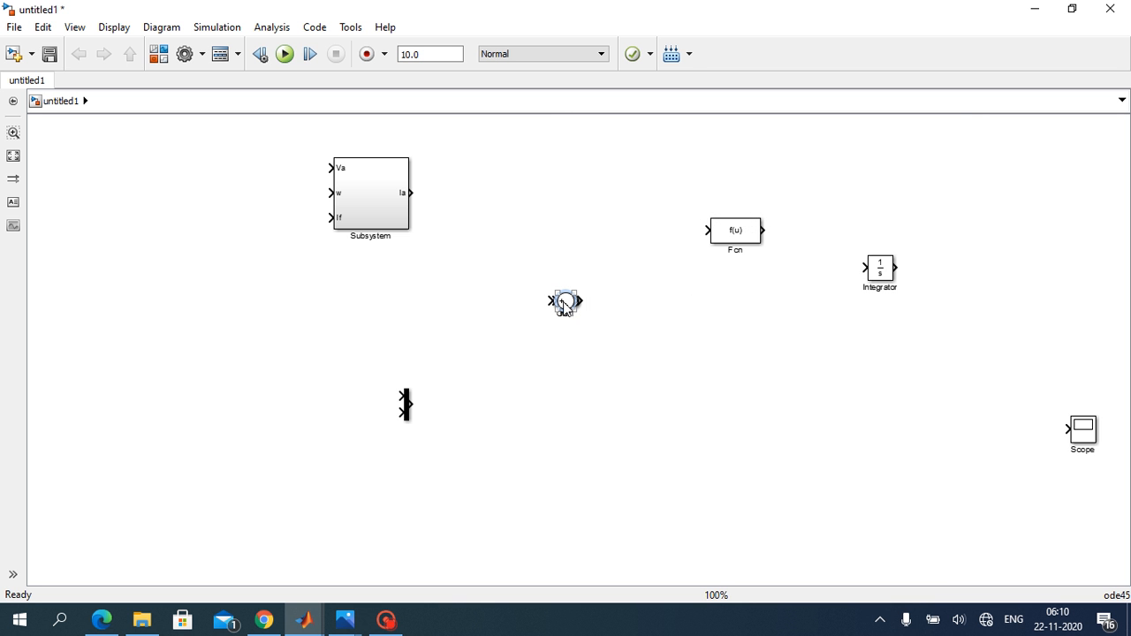
left_click_drag(565, 302, 567, 317)
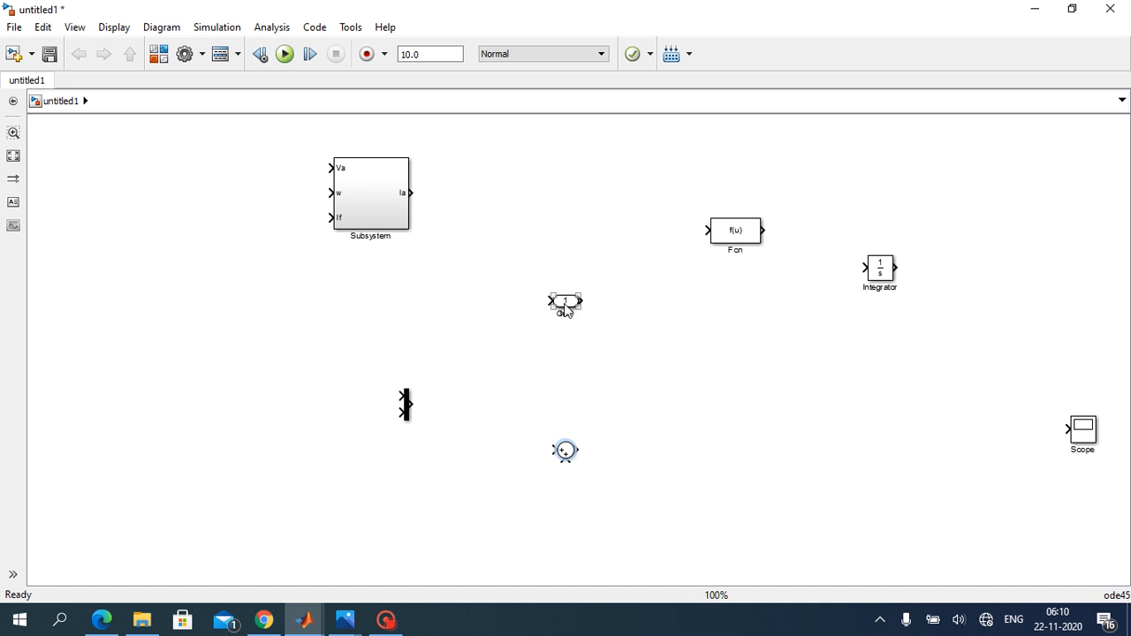
left_click_drag(566, 306, 859, 184)
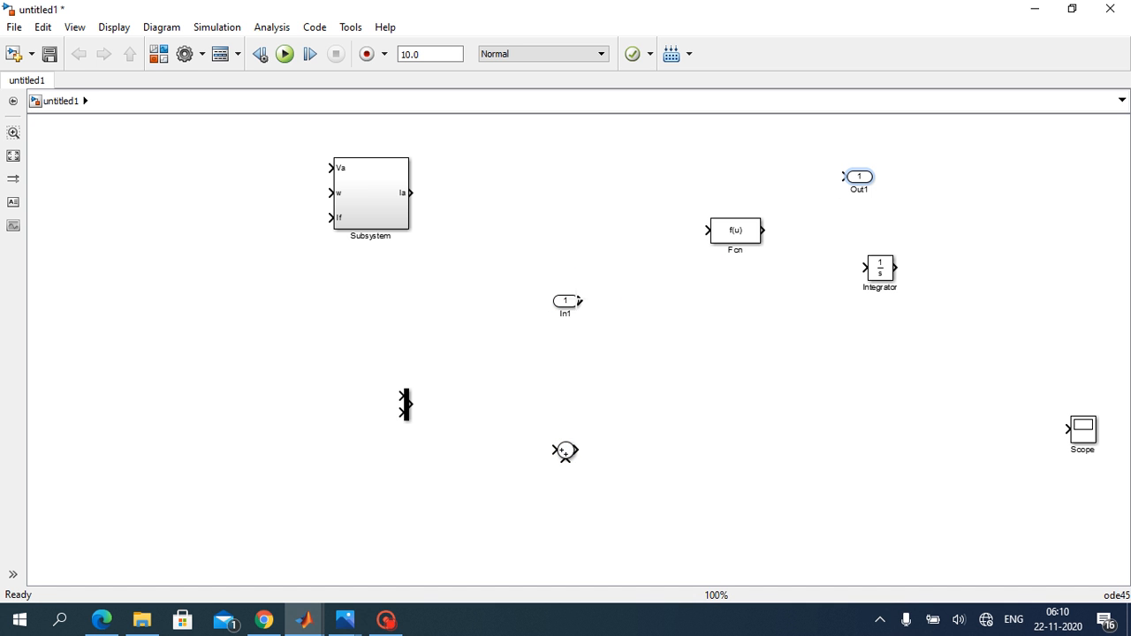
left_click_drag(574, 306, 525, 311)
left_click(698, 358)
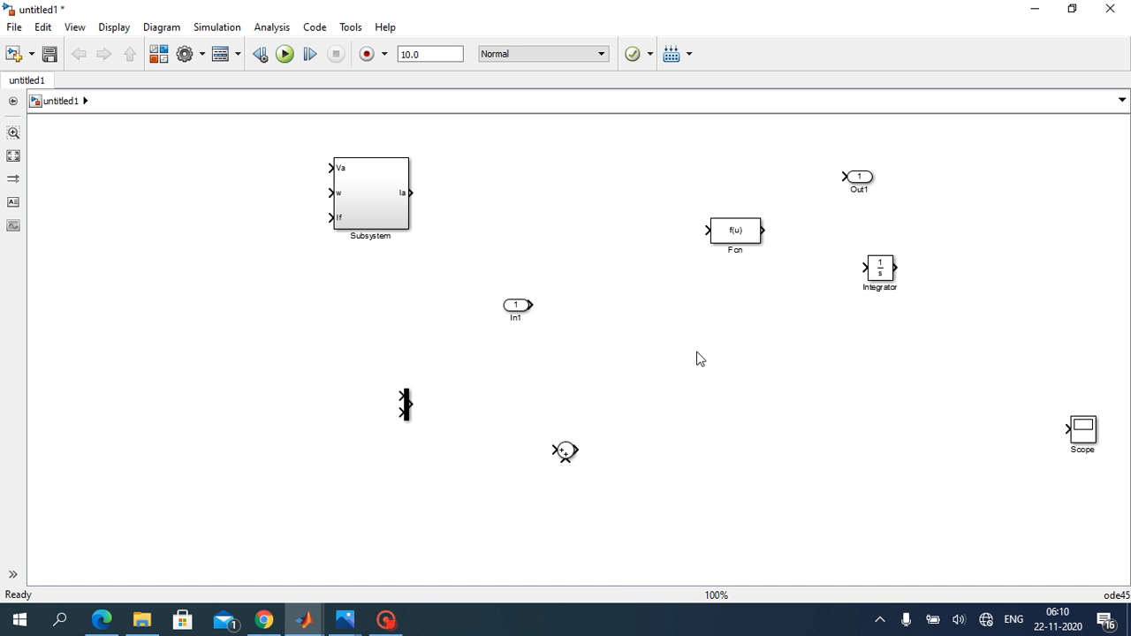
Step: Make the Sum block rectangular and set its list of signs to |-+-
double_click(564, 451)
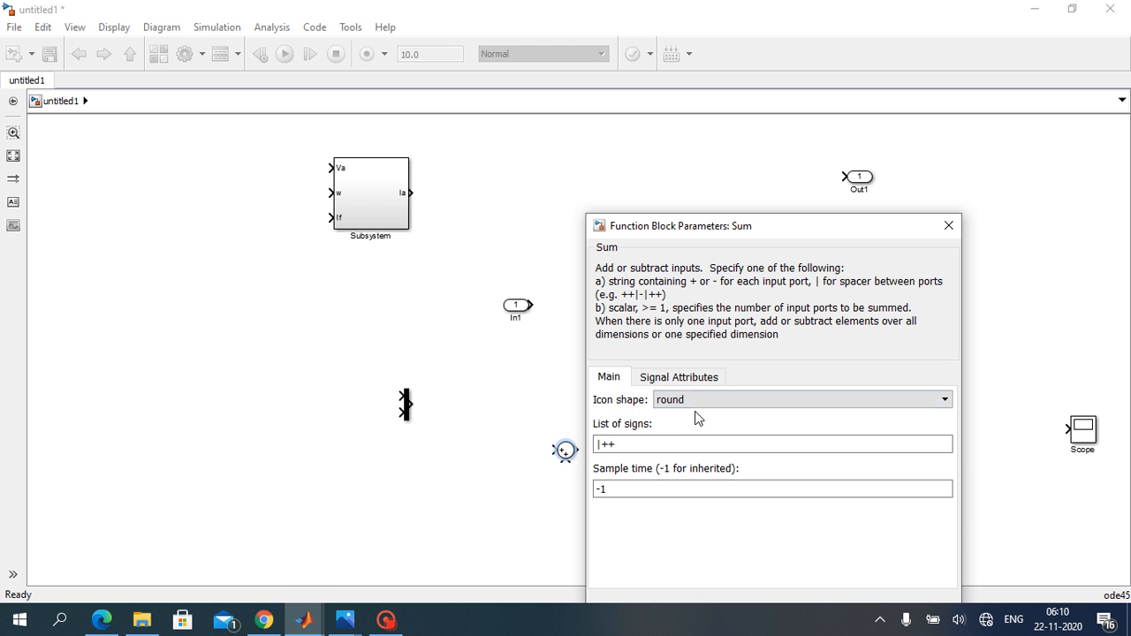
left_click(700, 401)
left_click(699, 411)
double_click(648, 444)
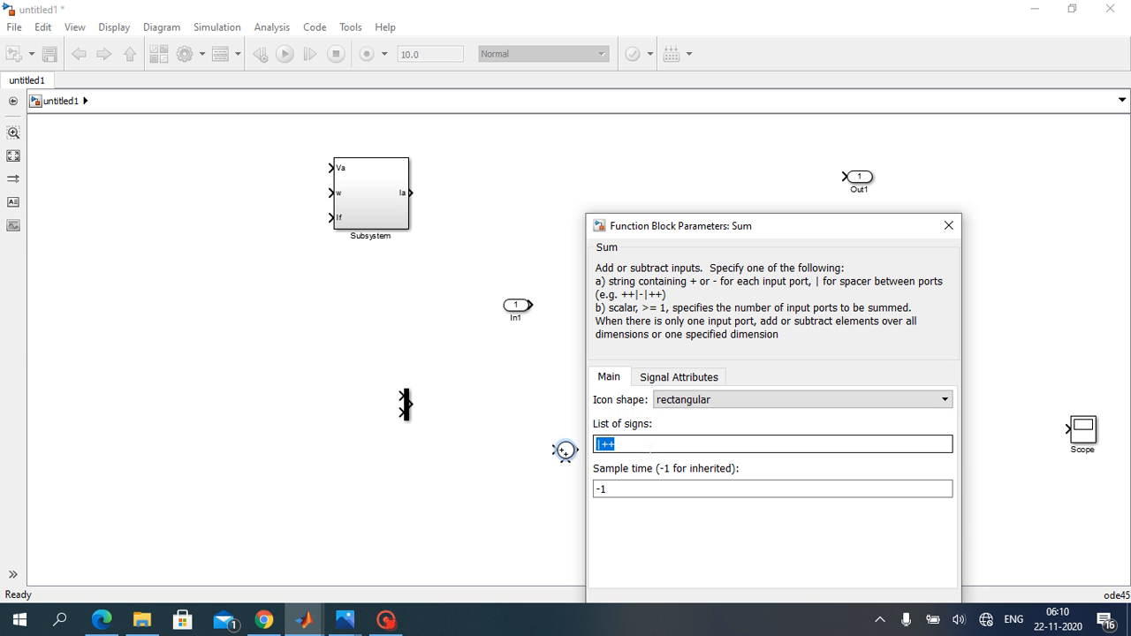
left_click(648, 445)
key("BackSpace")
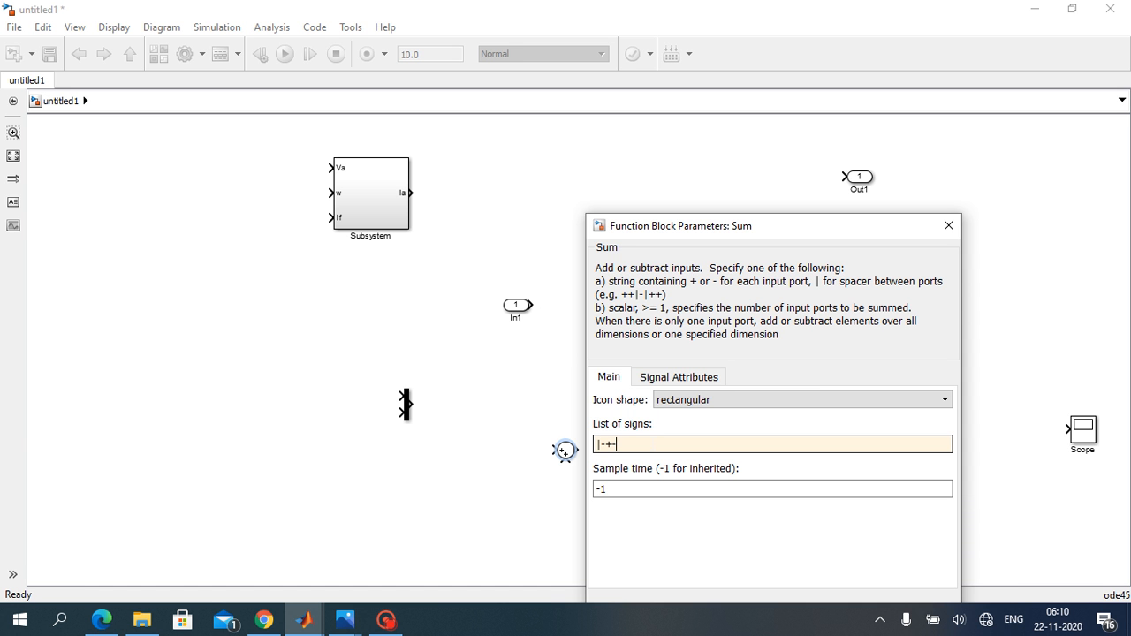
key("Return")
left_click_drag(886, 225, 913, 143)
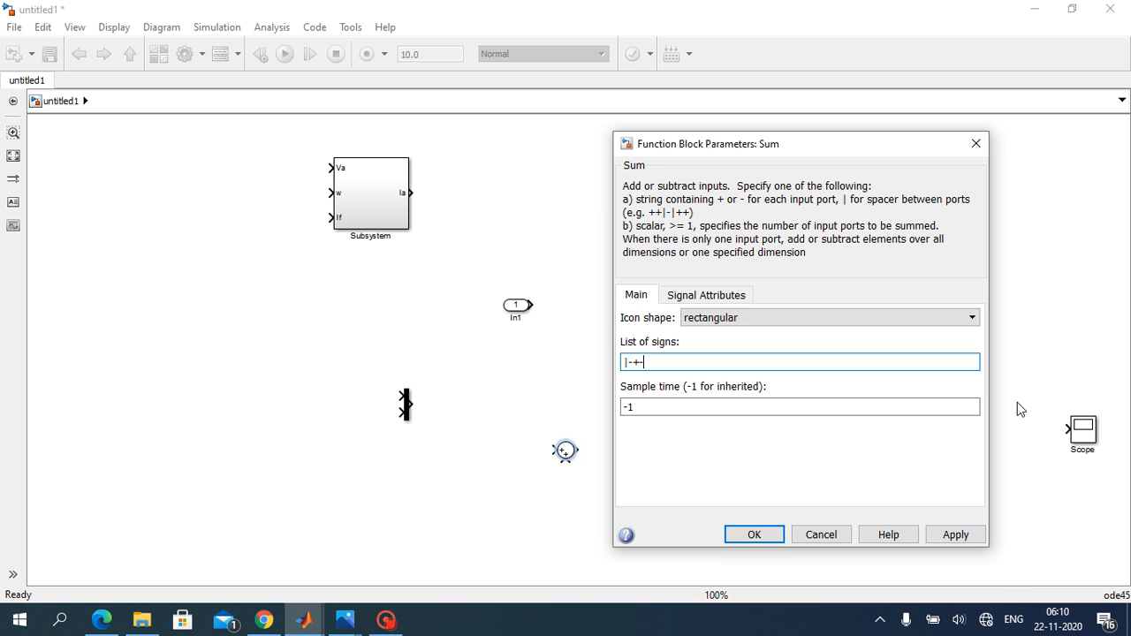
left_click(955, 534)
left_click(766, 539)
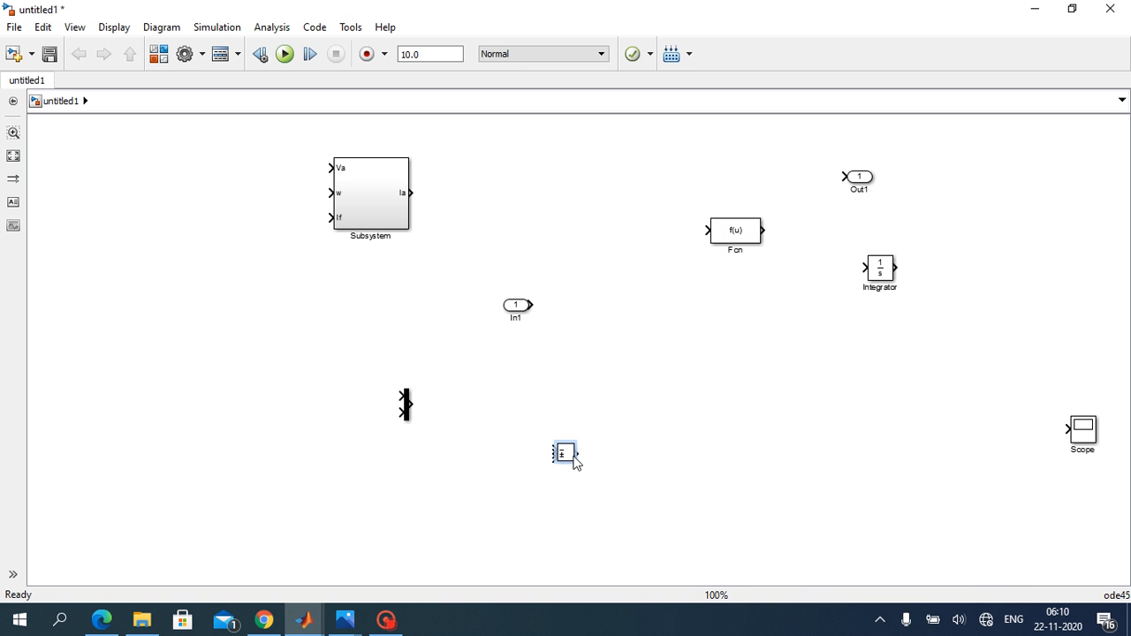
Step: Enlarge the Sum block near the Fcn block and wire In1, renamed Tl, to its first minus input
left_click_drag(554, 443, 530, 367)
left_click_drag(551, 415, 627, 274)
left_click(517, 306)
mouse_move(517, 307)
left_mouse_down()
mouse_move(517, 227)
mouse_move(555, 252)
mouse_move(605, 263)
left_mouse_up()
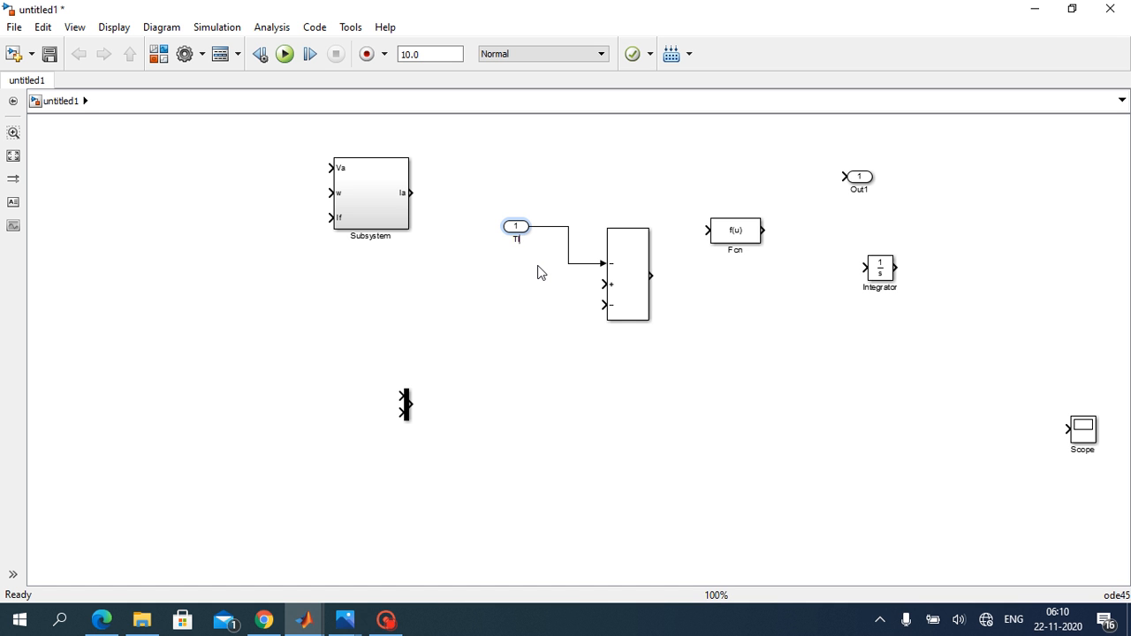
left_click(555, 398)
Step: Align the Fcn and Integrator with the Sum output and wire Sum, Fcn and Integrator in series
left_click_drag(730, 232, 738, 278)
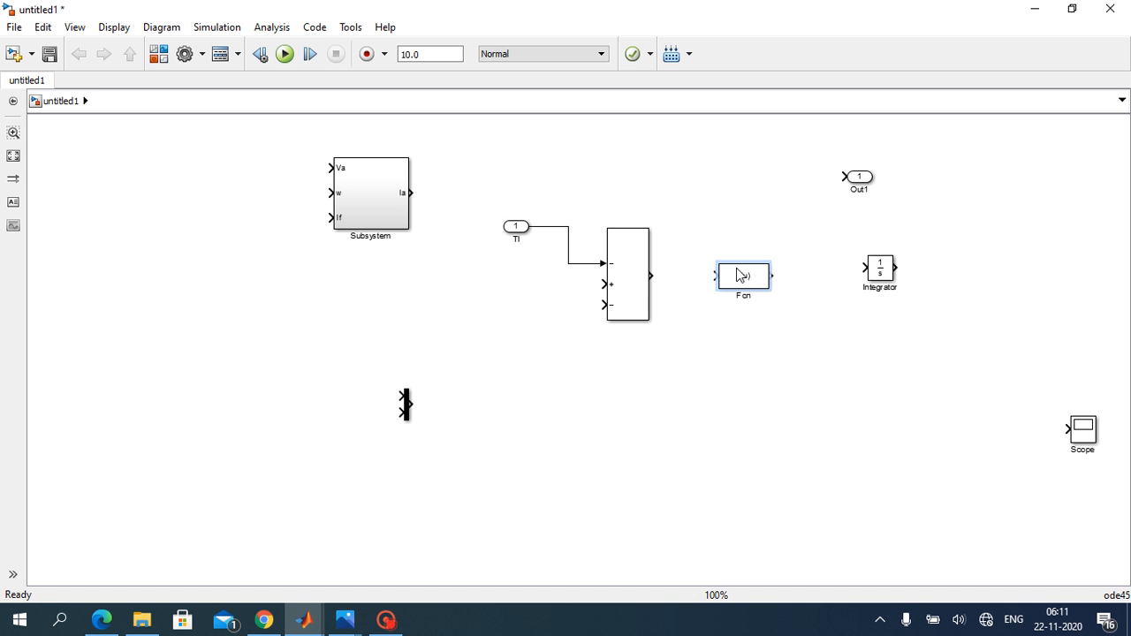
left_click_drag(651, 277, 720, 276)
left_click_drag(885, 275, 851, 283)
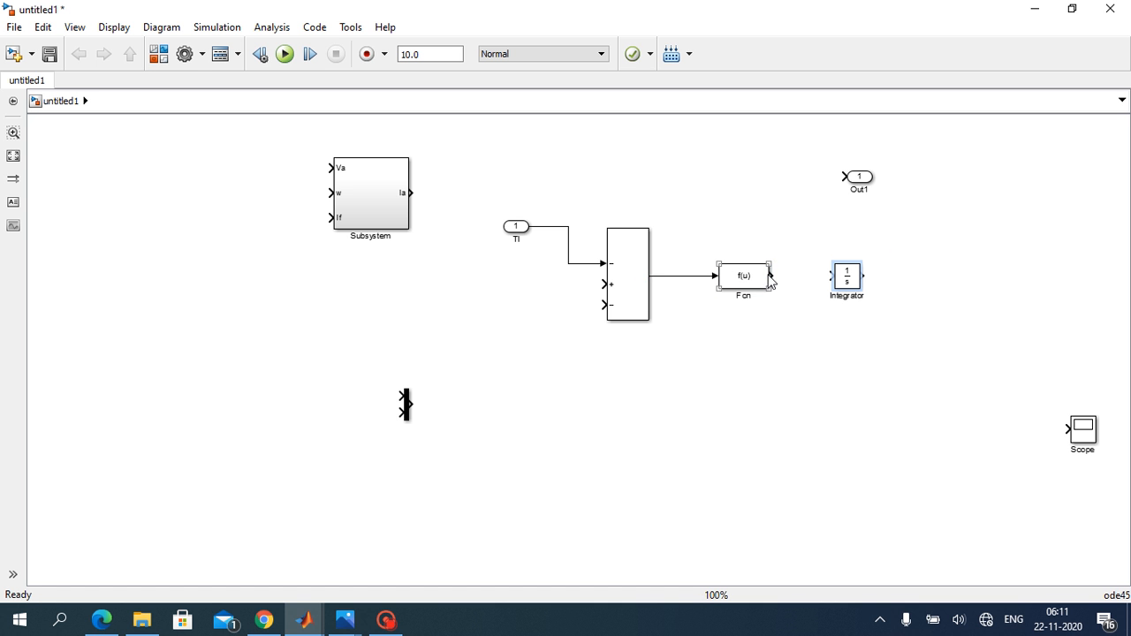
left_click_drag(773, 275, 834, 276)
left_click(912, 346)
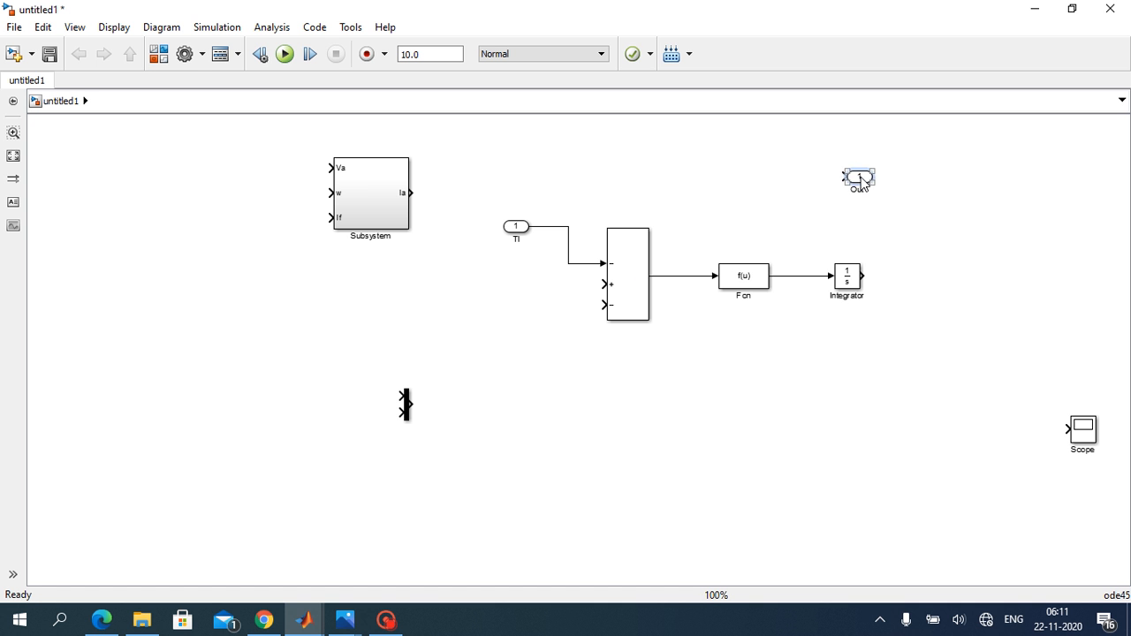
Step: Line up Out1 beyond the Integrator, connect it to the Integrator's output and rename it w
left_click_drag(859, 177, 971, 276)
left_click_drag(865, 276, 958, 275)
left_click(980, 289)
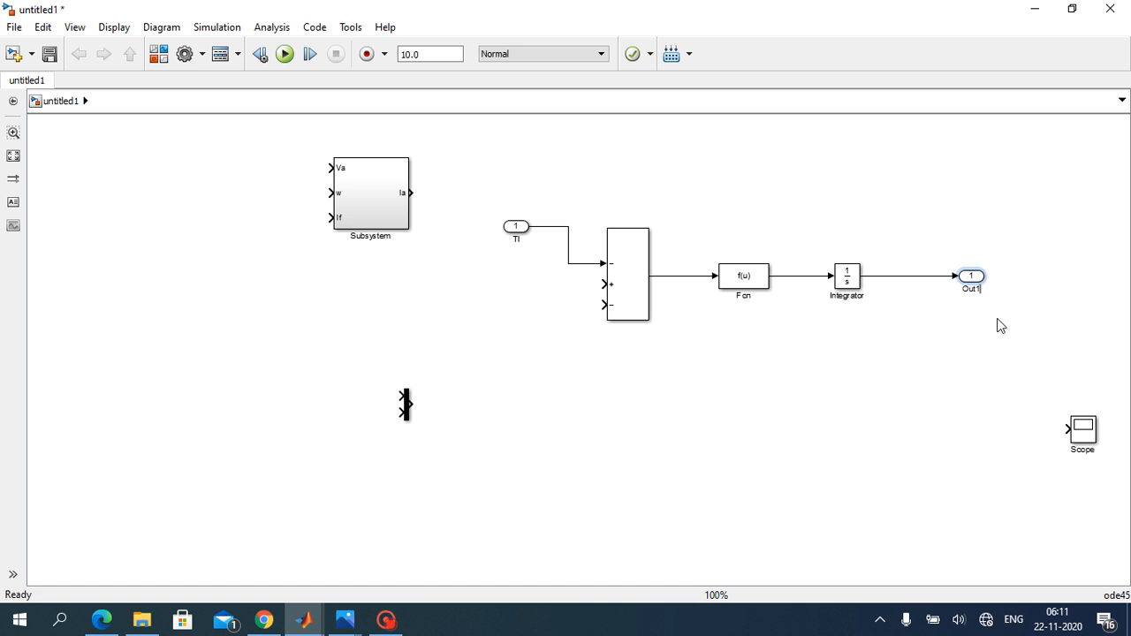
key("BackSpace")
key("BackSpace")
left_click(997, 362)
Step: Move the Mux below the Sum block and place two copies of the Tl inport beside the Mux inputs
left_click_drag(407, 405, 572, 464)
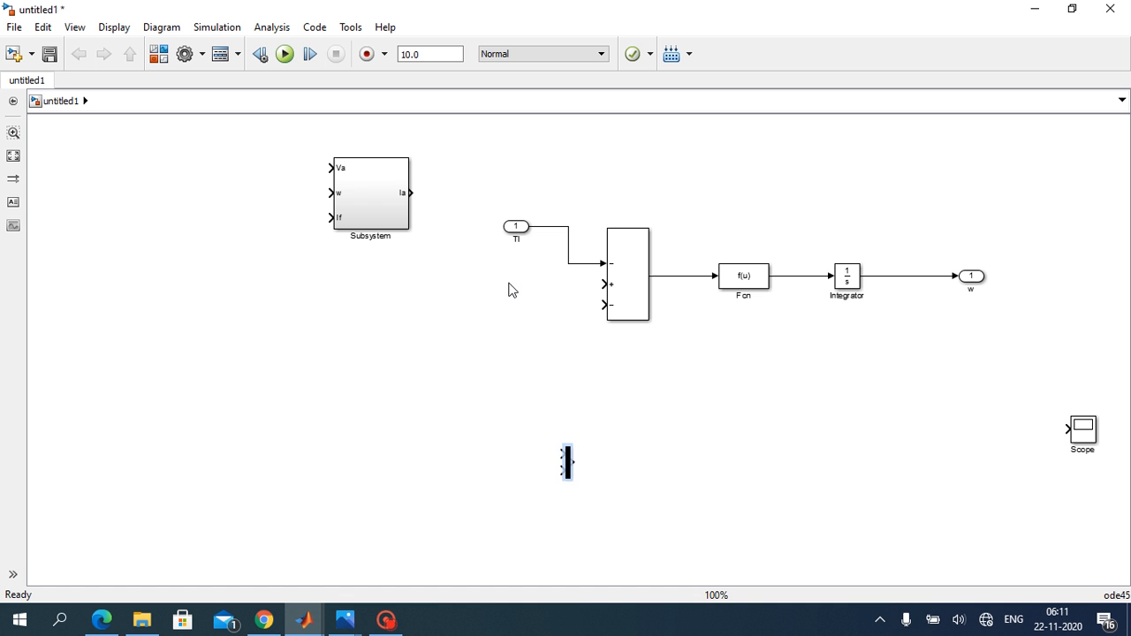
left_click_drag(522, 228, 476, 340)
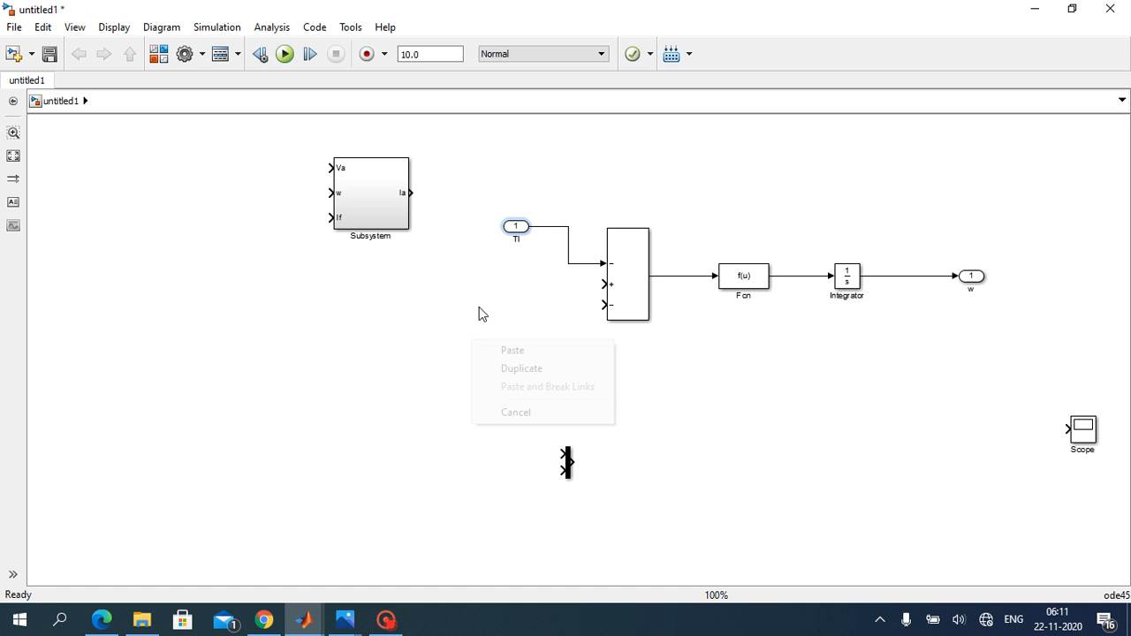
left_click(497, 351)
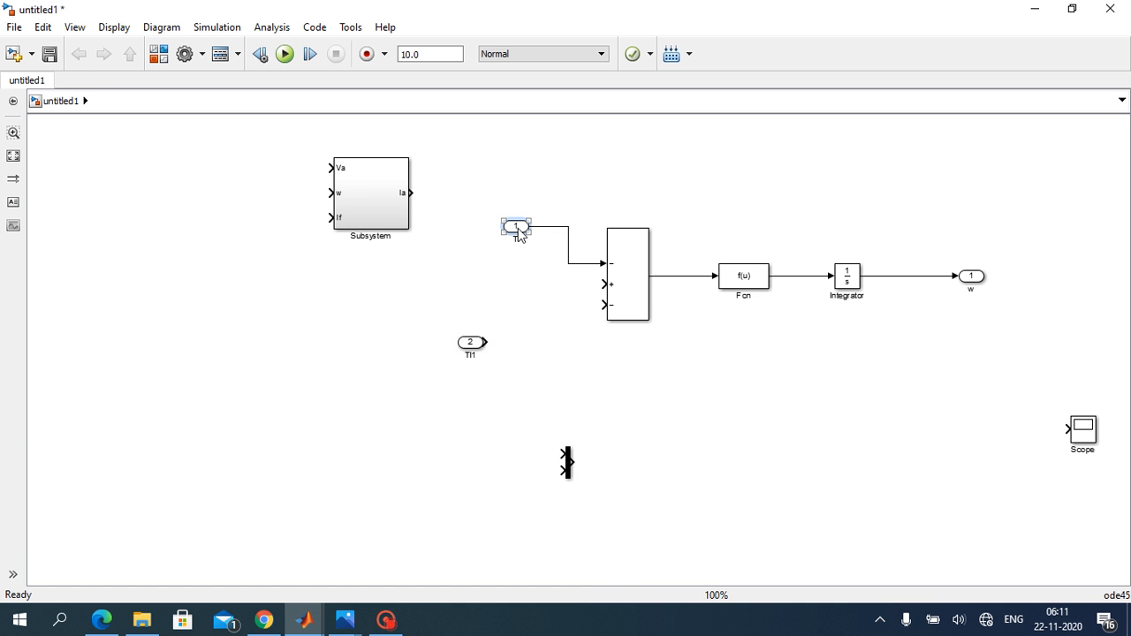
left_click_drag(518, 228, 473, 422)
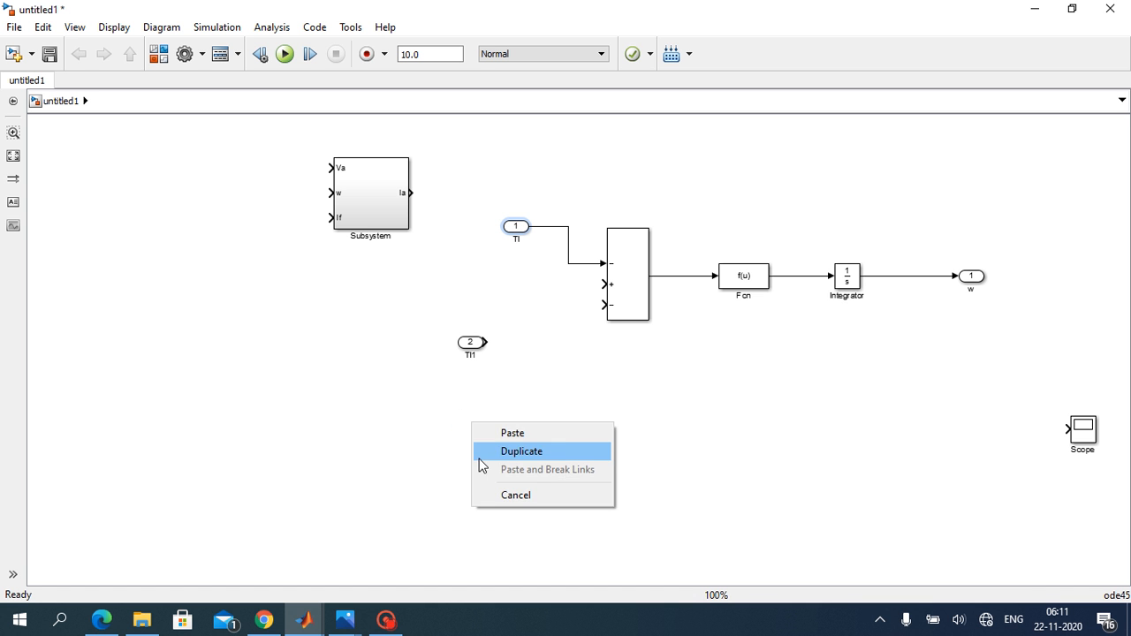
left_click(504, 433)
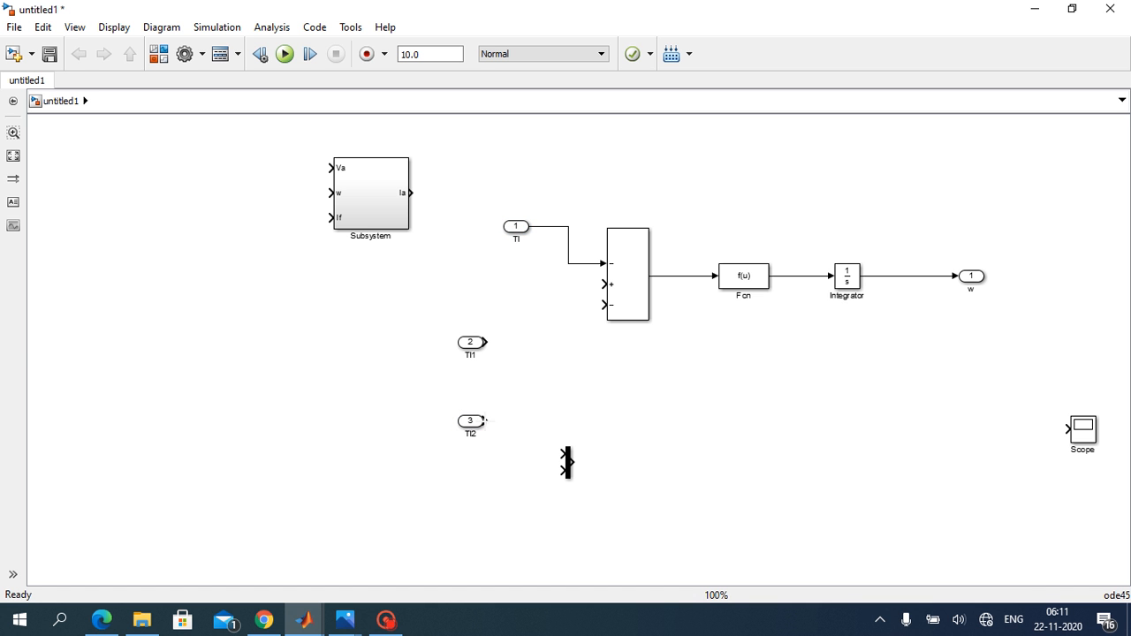
left_click_drag(470, 422, 470, 508)
left_click_drag(472, 344, 480, 439)
Step: Copy the Fcn block twice, placing one copy beyond the Mux output and the other above the copied inports
left_click(750, 281)
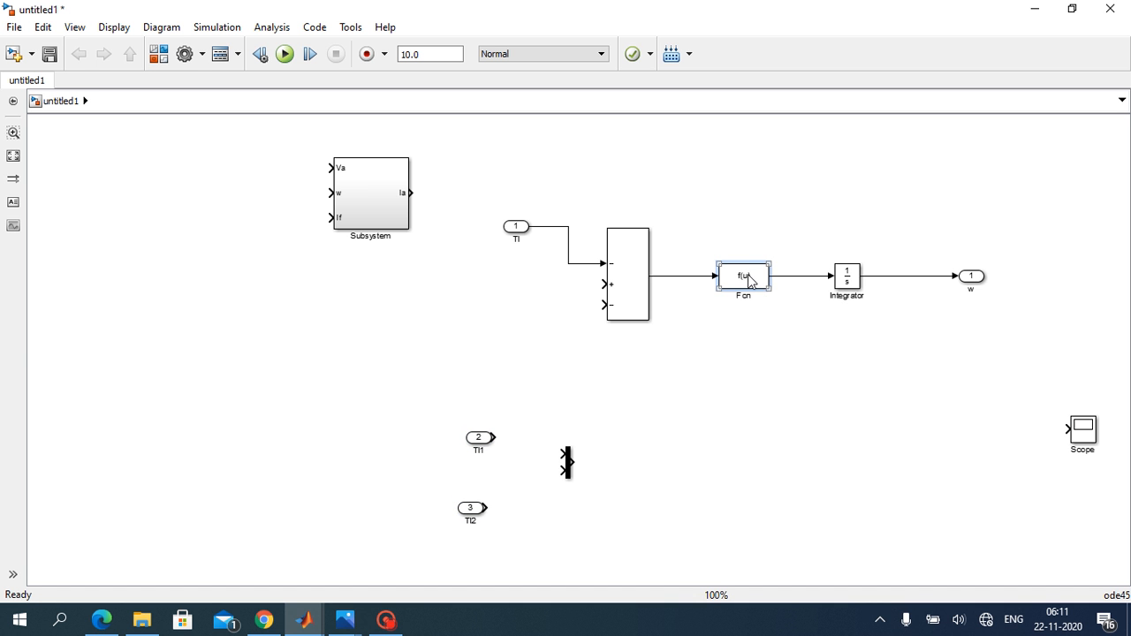
left_click_drag(750, 281, 696, 467)
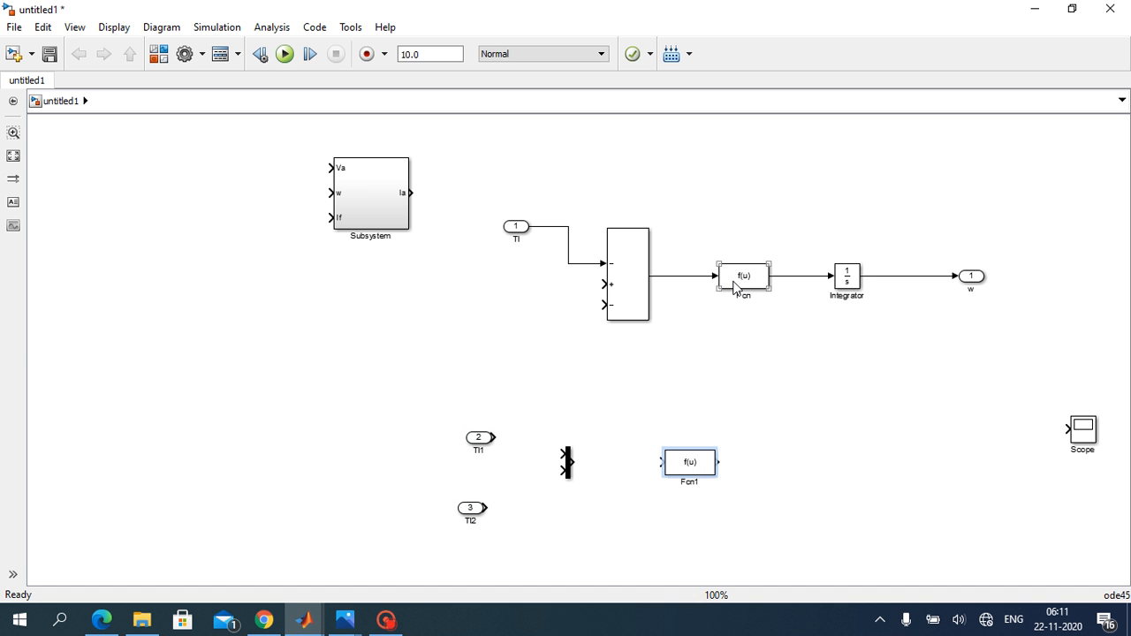
left_click_drag(737, 285, 453, 355)
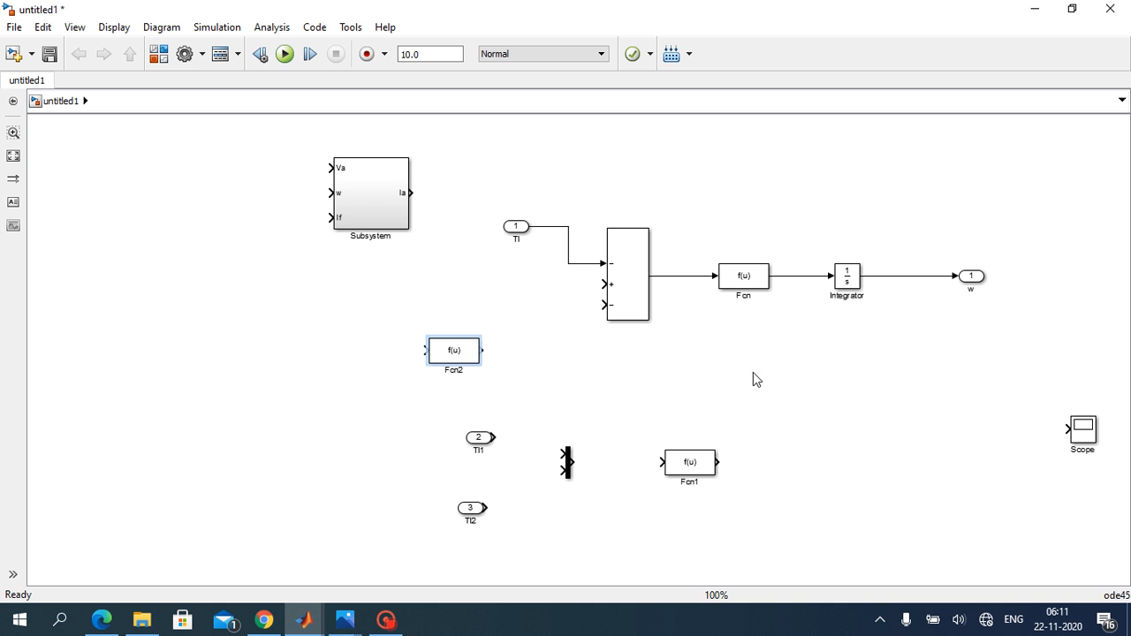
left_click(754, 378)
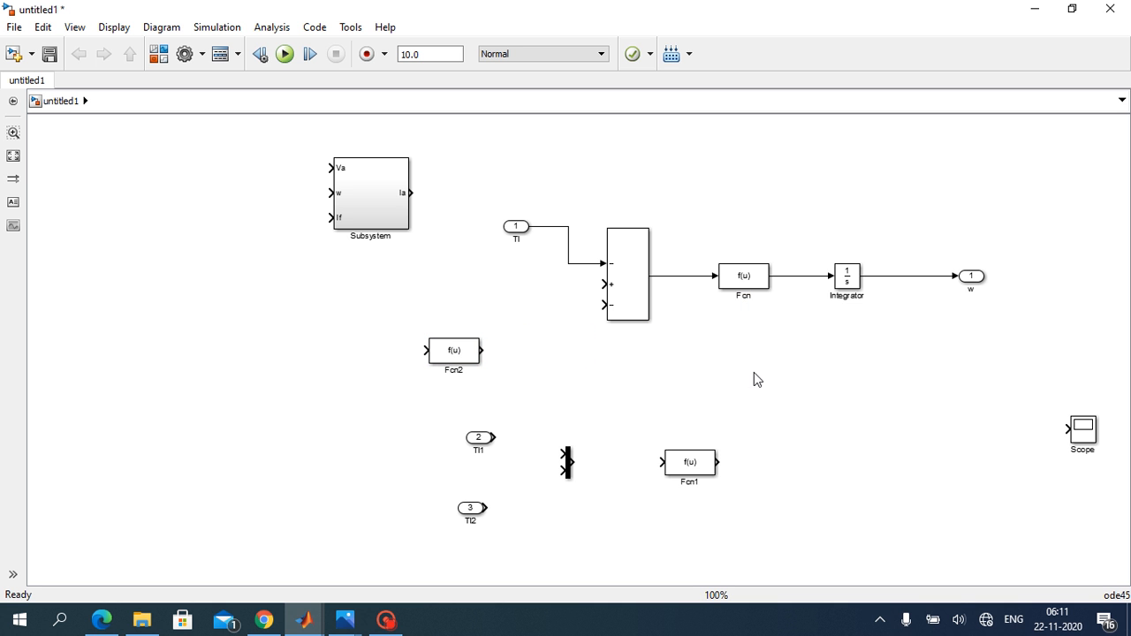
Step: Rename the two copied inports Ia and If and wire them through the Mux into the Fcn copy beside it
left_click(483, 450)
scroll(548, 520, "up", 1)
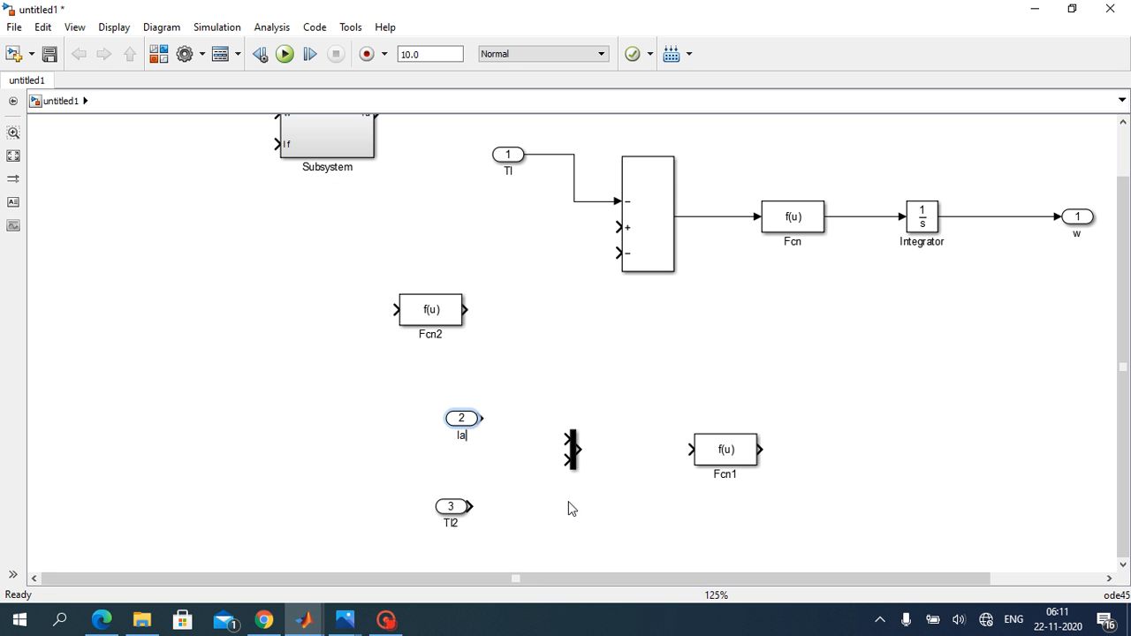
scroll(583, 498, "down", 1)
left_click(478, 516)
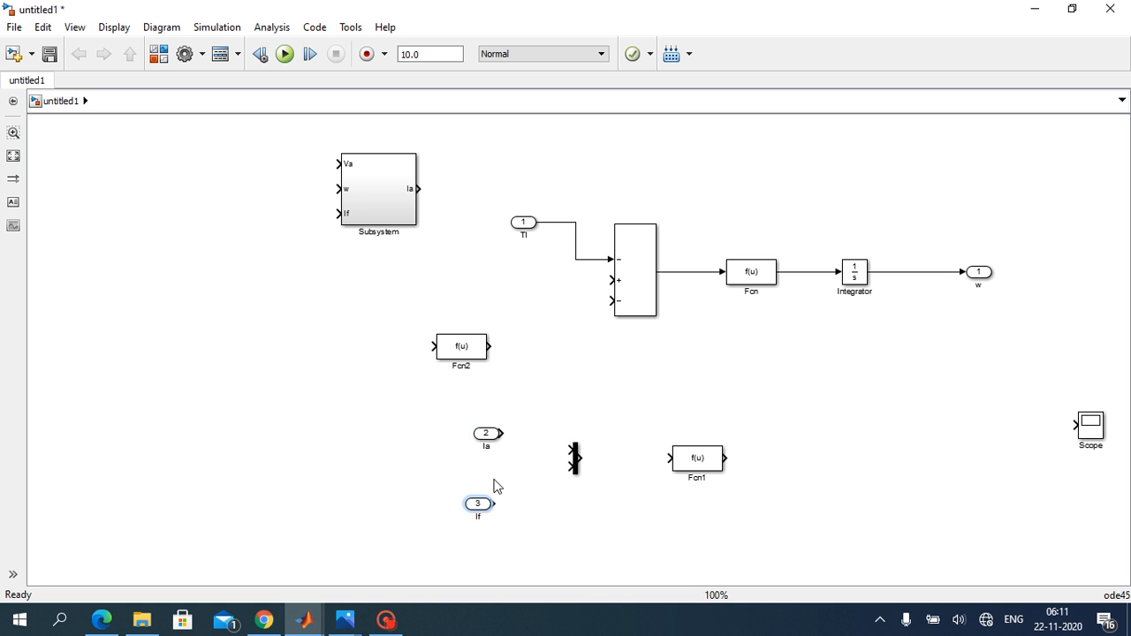
left_click_drag(501, 433, 571, 450)
left_click_drag(496, 504, 662, 466)
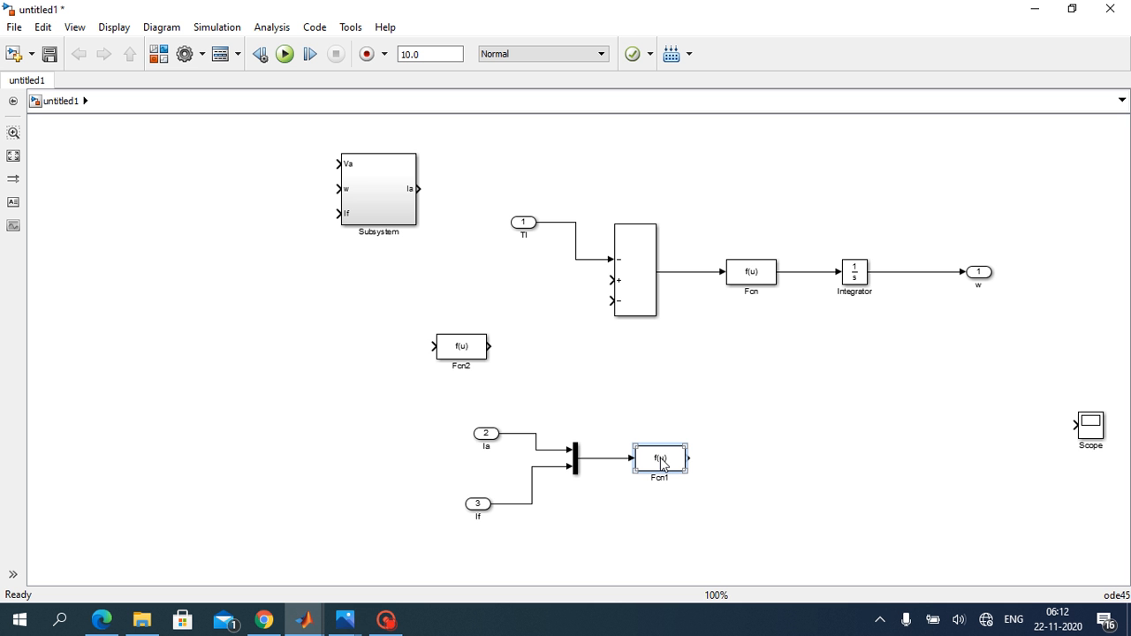
Step: Check the torque equation in the Photos image, and set the expression of the Fcn block after the Mux to u(1)*u(2)*1.2
left_click(344, 619)
left_click(345, 590)
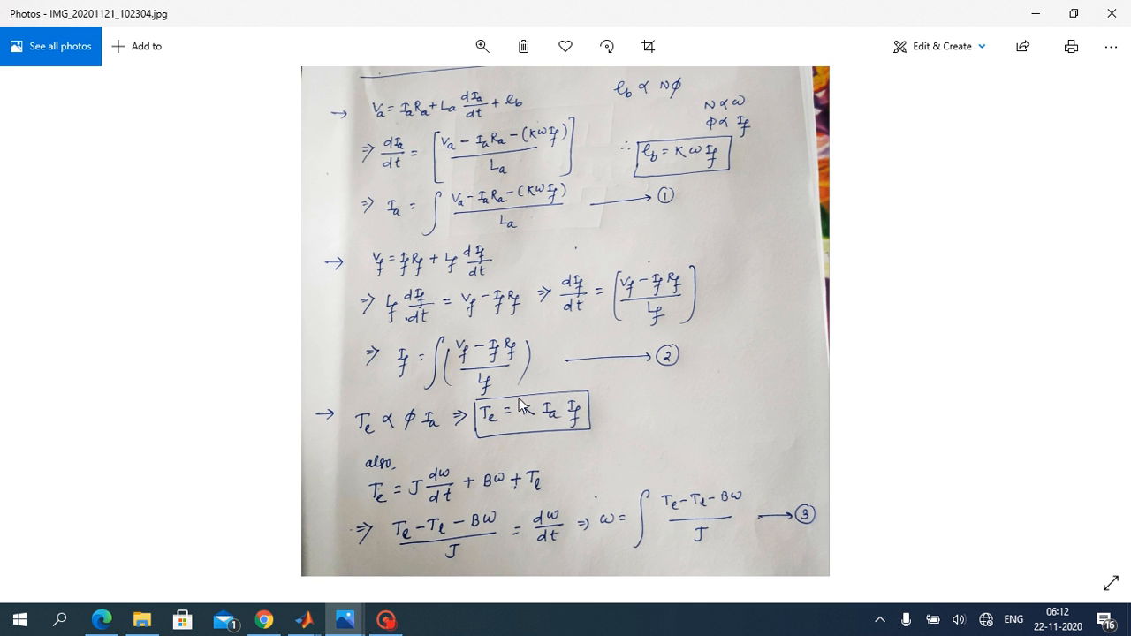
left_click(1036, 12)
left_click(658, 461)
double_click(659, 461)
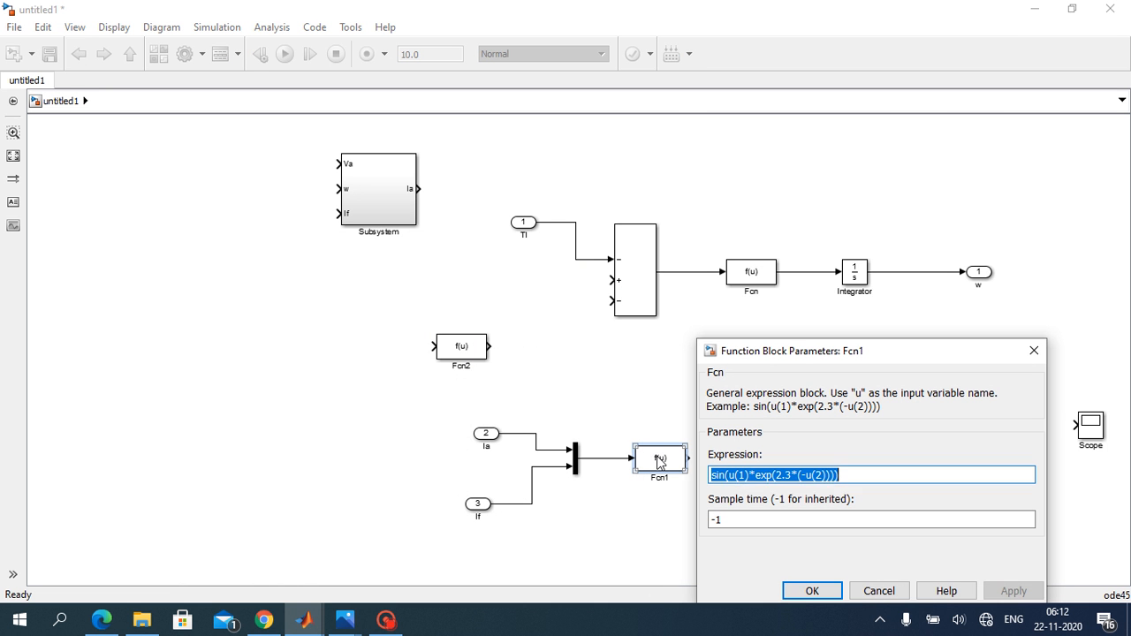
key("BackSpace")
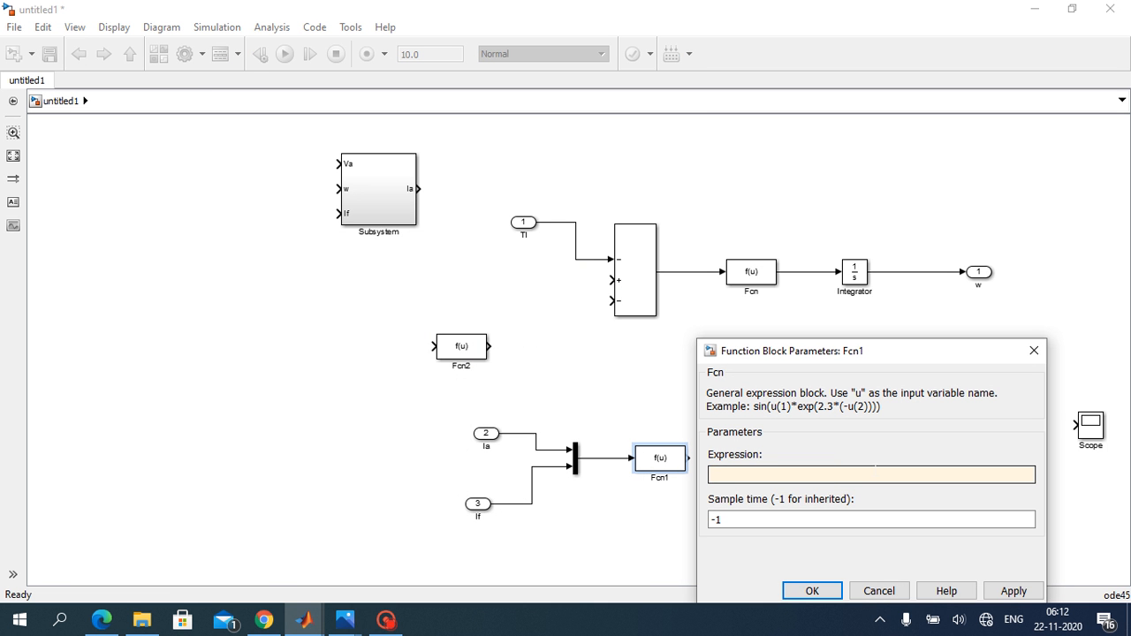
type("u(1)*u(2)")
type("*1.2")
left_click_drag(922, 358, 923, 281)
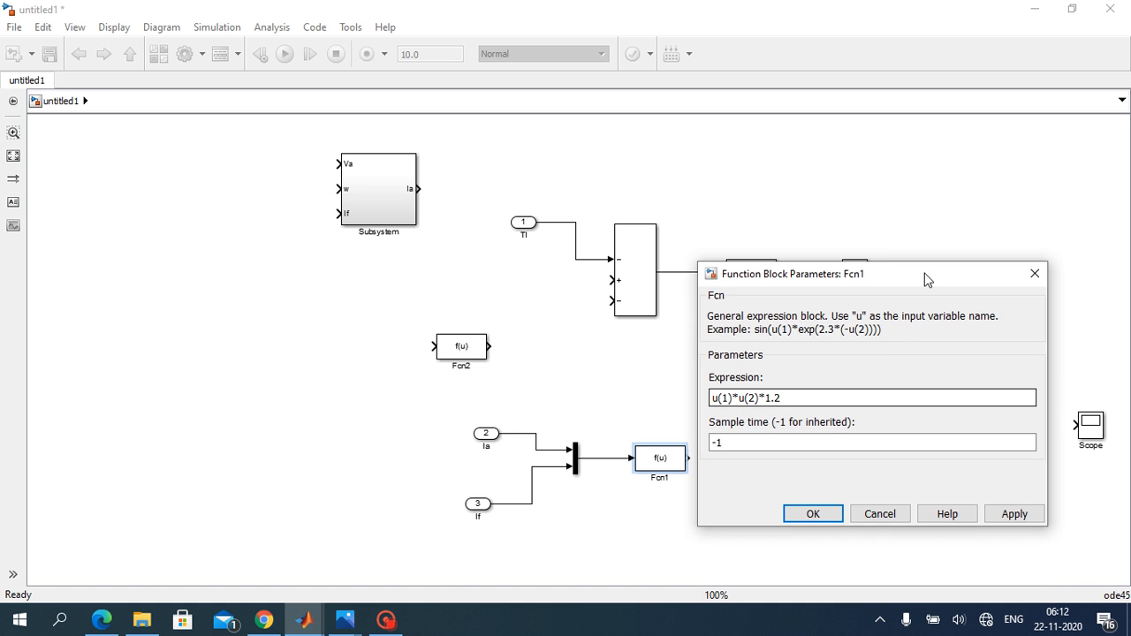
left_click(1025, 514)
left_click(813, 514)
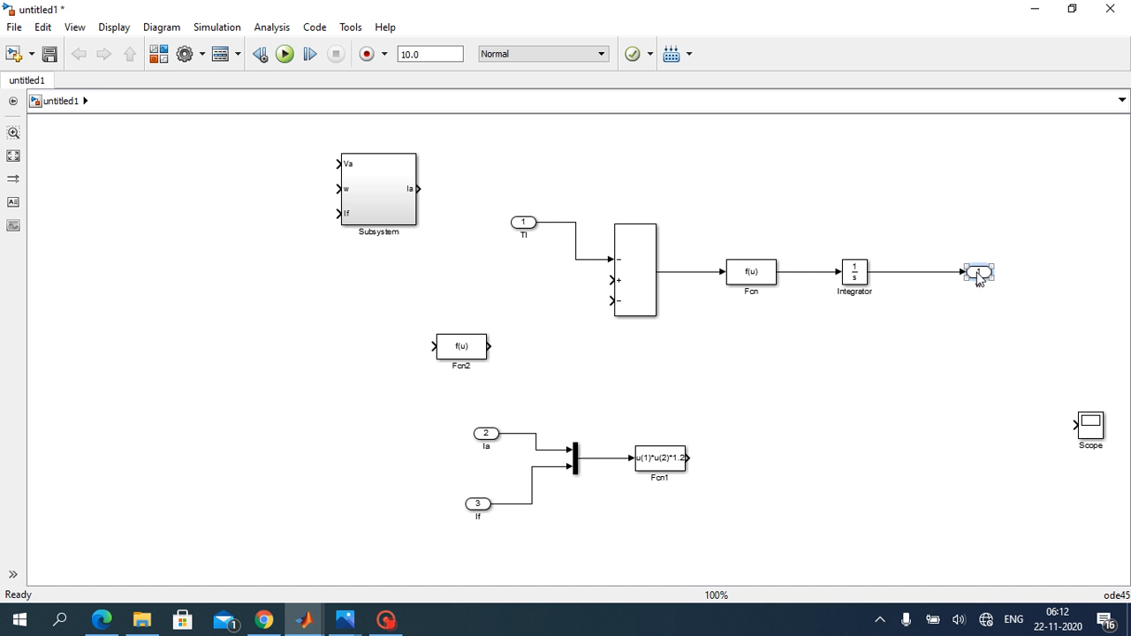
Step: Copy the w outport beside the torque Fcn block, rename the copy Te and connect it to that block's output
left_click_drag(977, 271, 788, 467)
left_click(784, 526)
left_click_drag(687, 457, 786, 458)
Step: Branch the Te signal to the Sum block's plus input and route the line around the far side of the Te outport
left_click_drag(610, 301, 748, 458)
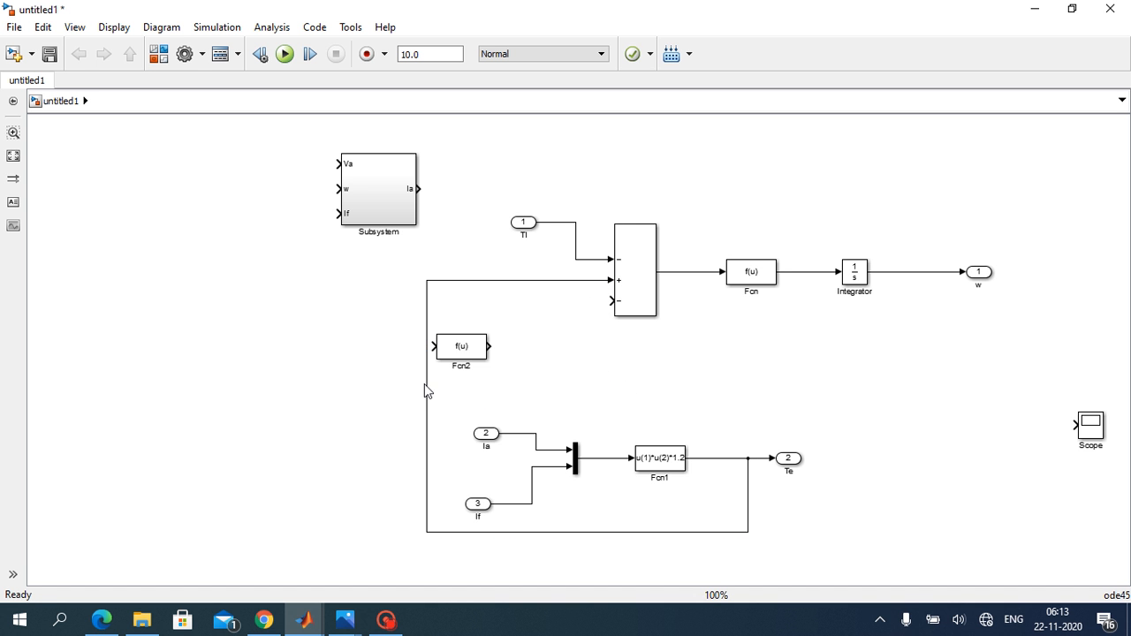
left_click_drag(426, 387, 829, 415)
left_click(757, 417)
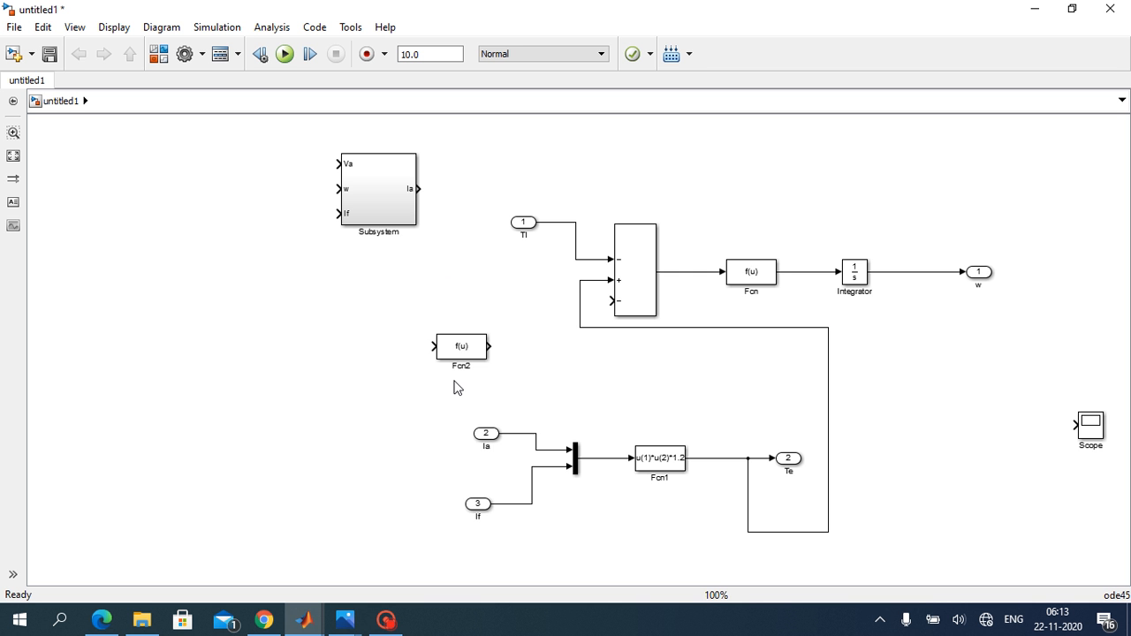
Step: Check the speed equation in the Photos image, and set the expression of the unconnected Fcn2 block to u*0.0081
mouse_move(345, 610)
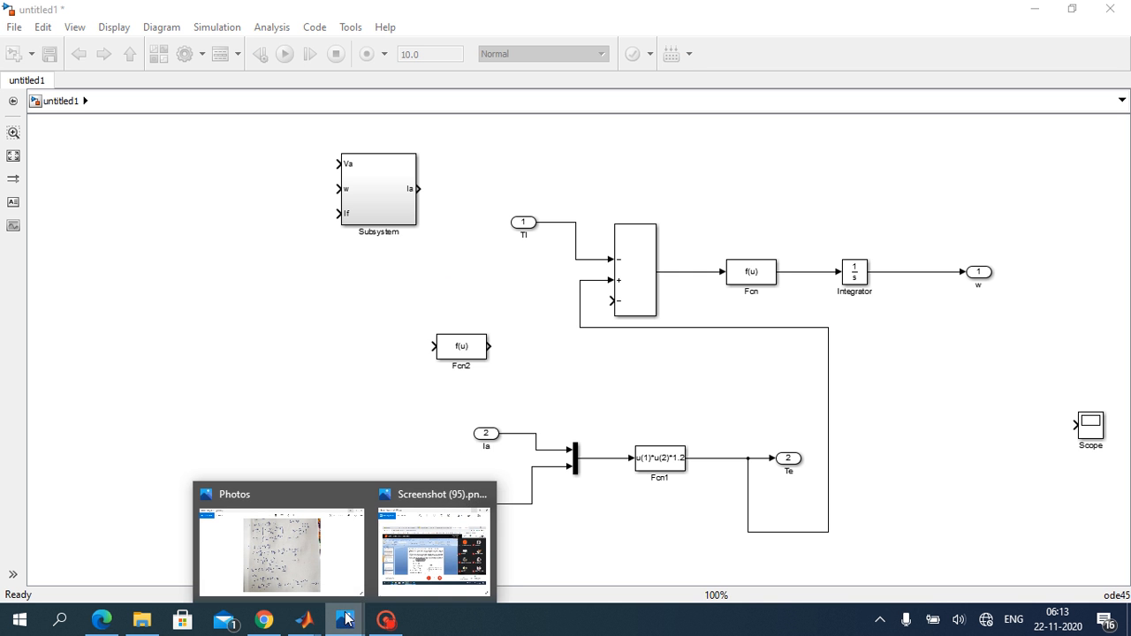
left_click(282, 543)
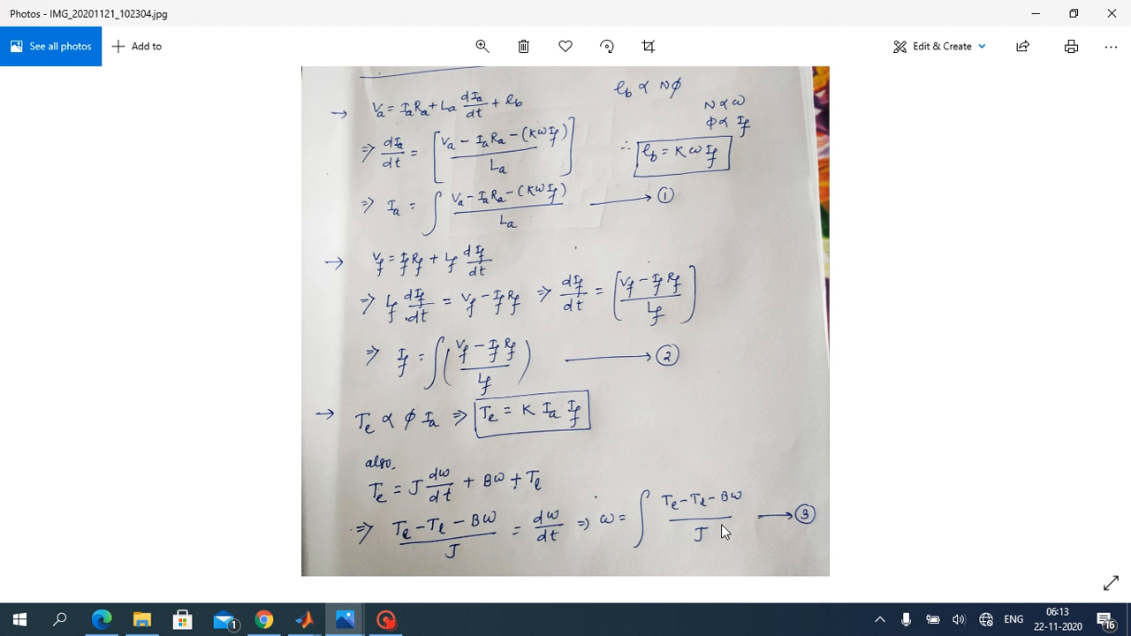
left_click(1048, 13)
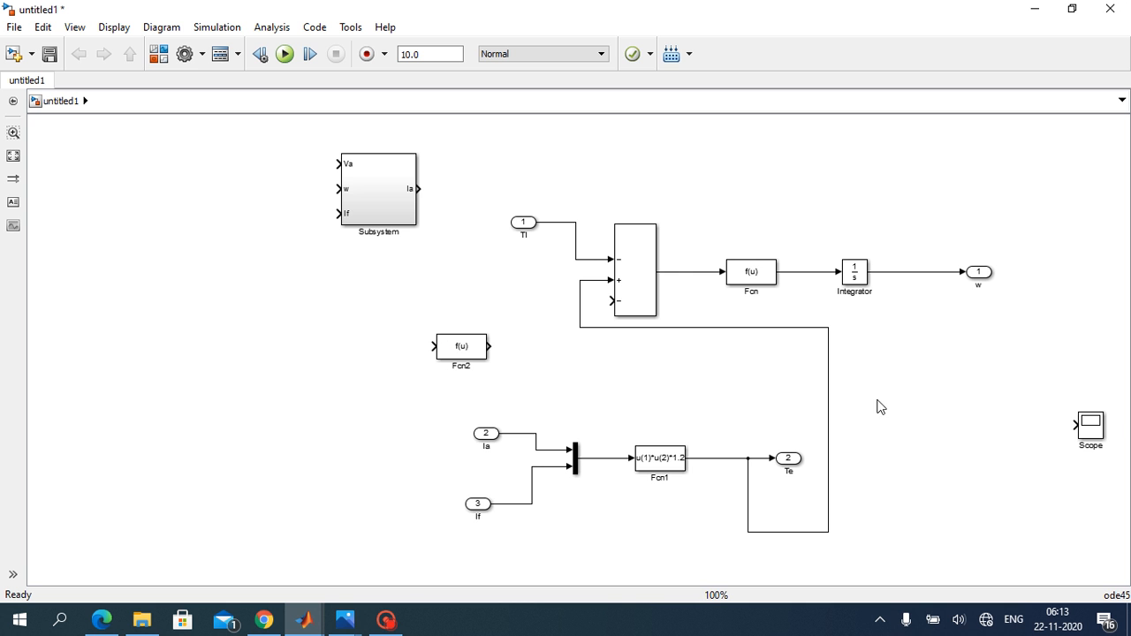
left_click(466, 352)
double_click(462, 351)
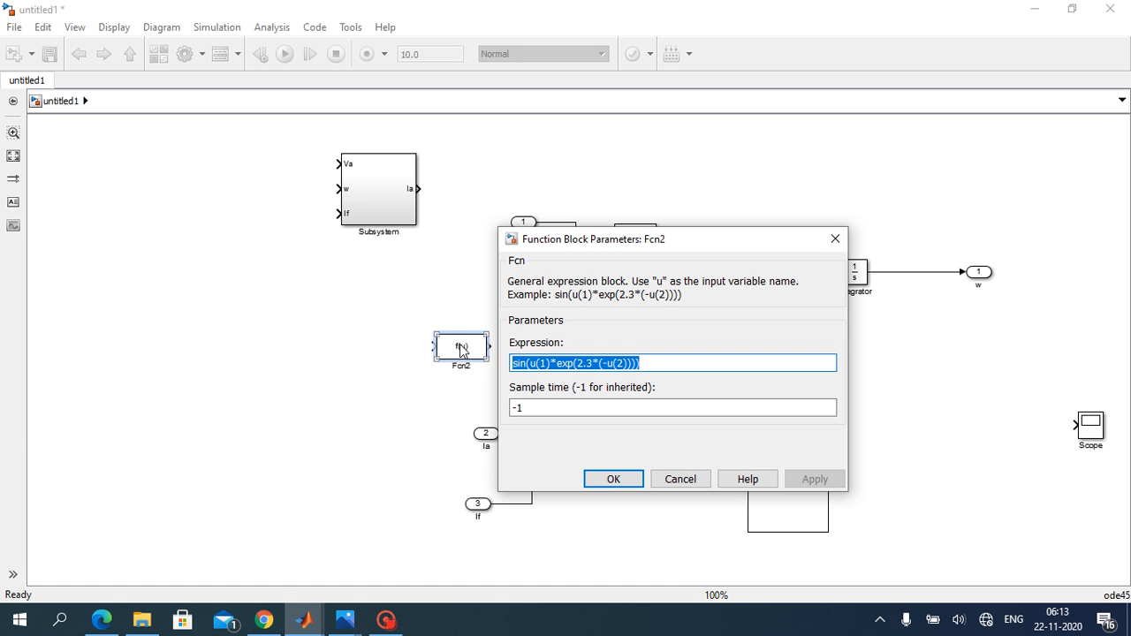
key("BackSpace")
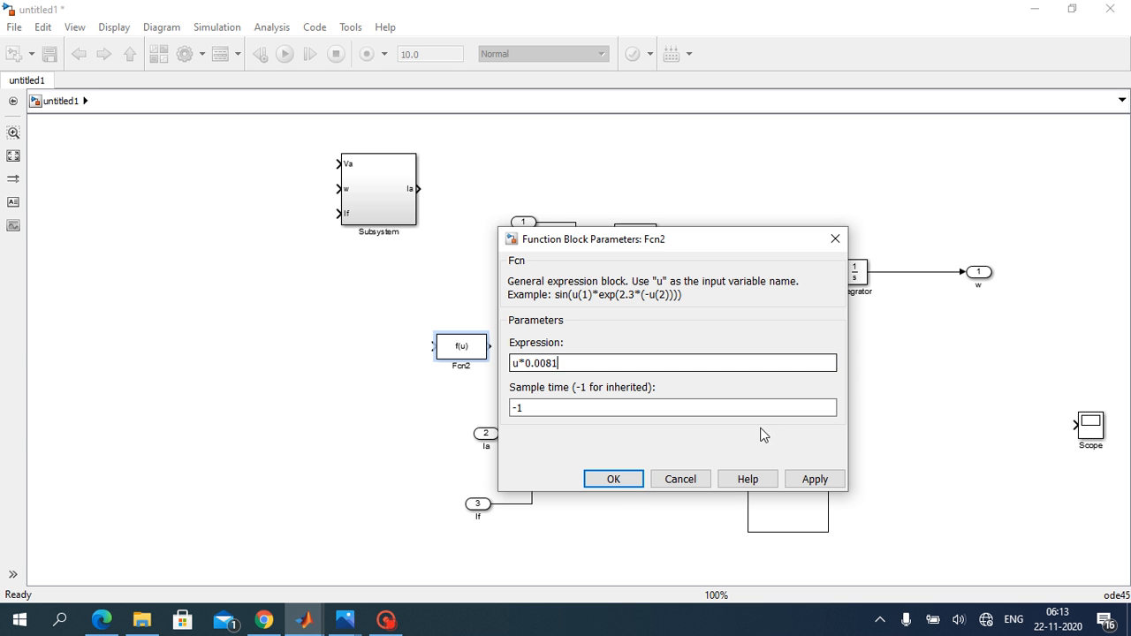
left_click(809, 480)
left_click(613, 479)
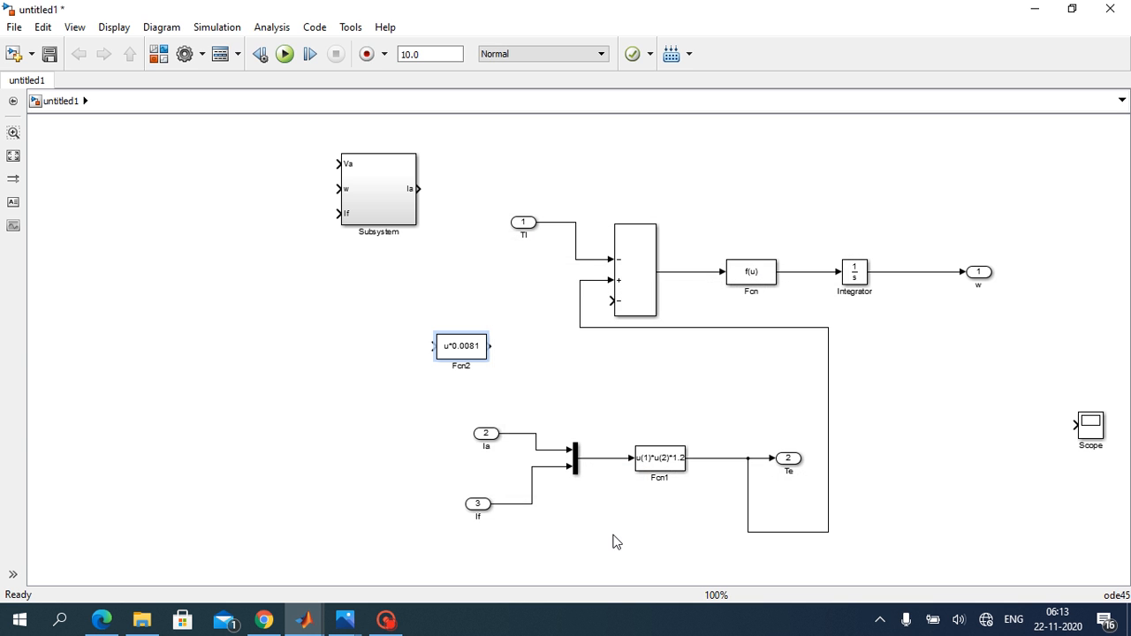
Step: Branch the w signal back to the Fcn2 input and connect the Fcn2 output to the Sum block's free minus input
left_click(430, 351)
left_click_drag(415, 347, 924, 230)
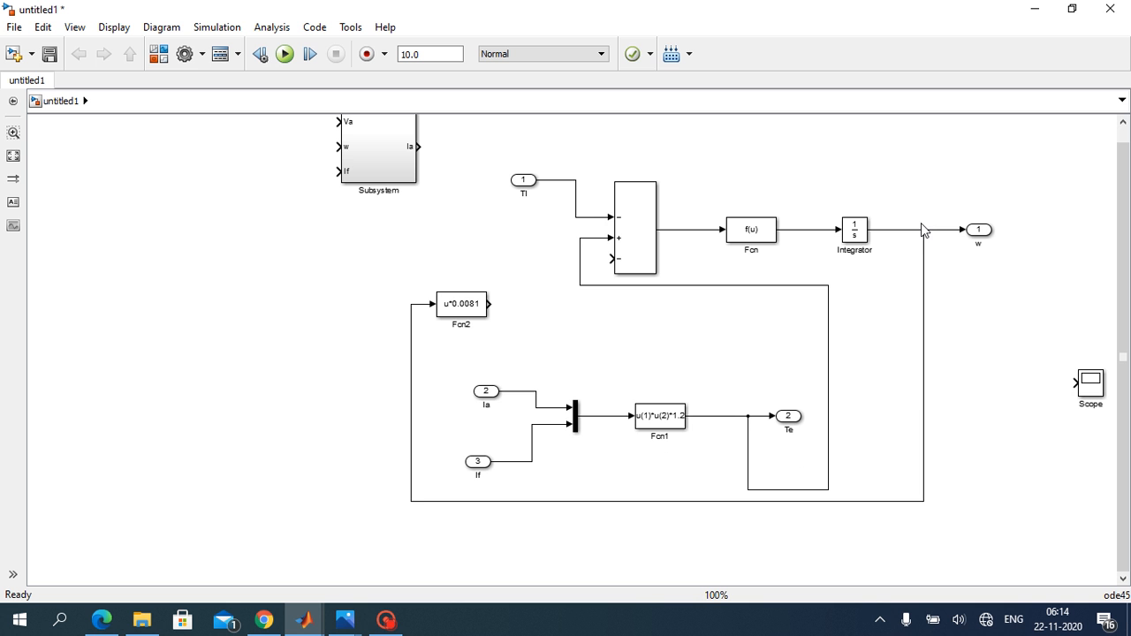
left_click_drag(489, 304, 610, 258)
Step: Set the expression of the Fcn block between the Sum and the Integrator to u/0.017
left_click(753, 232)
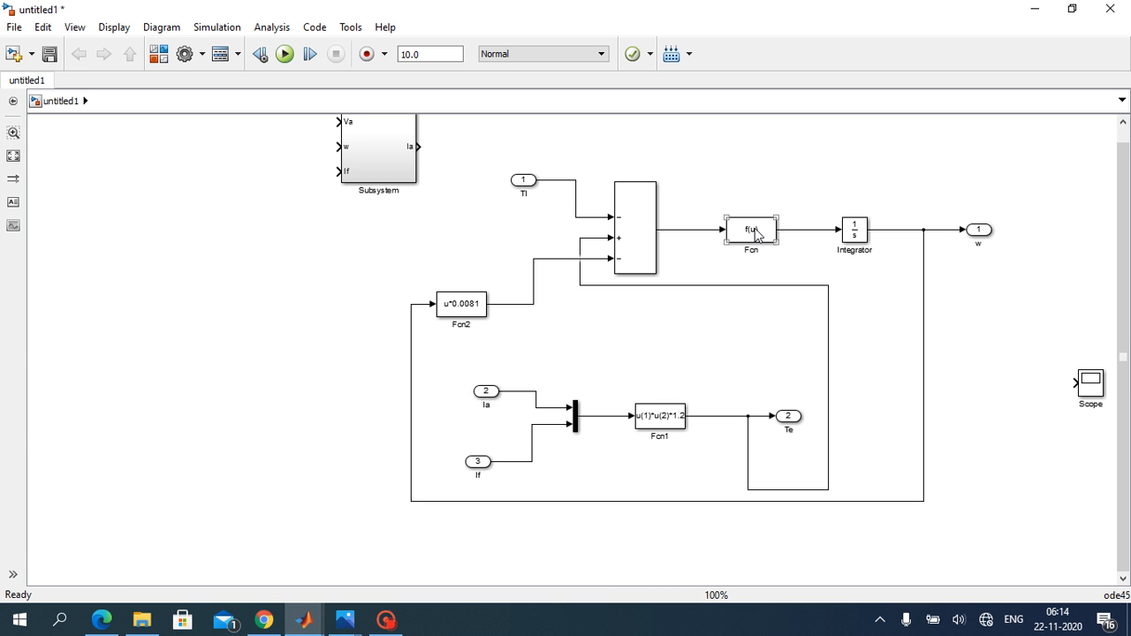
double_click(756, 233)
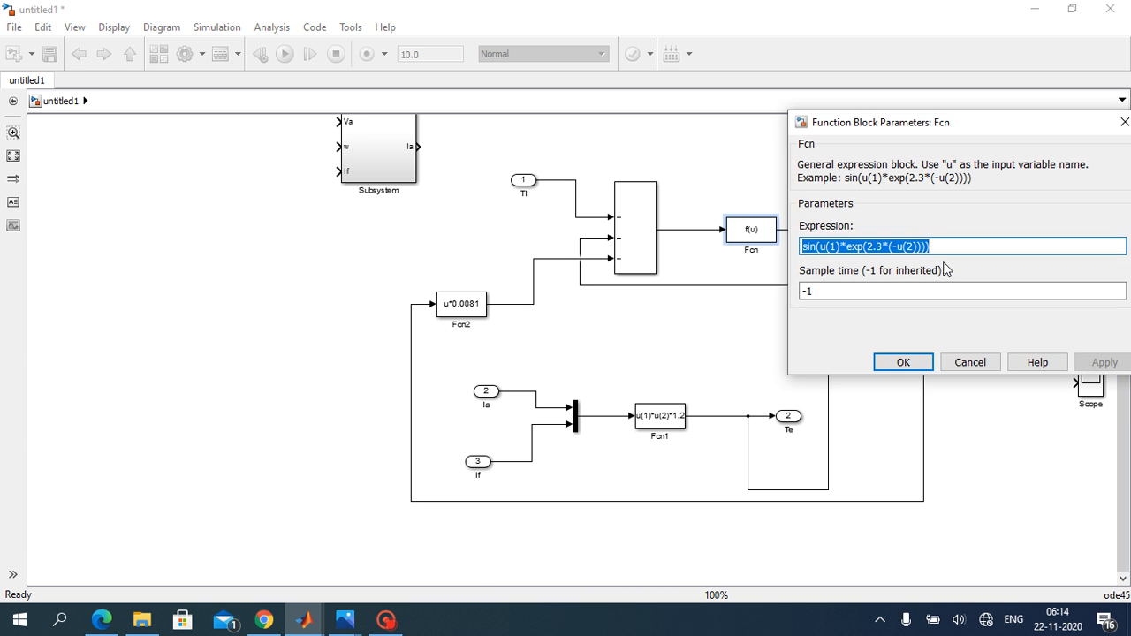
key("BackSpace")
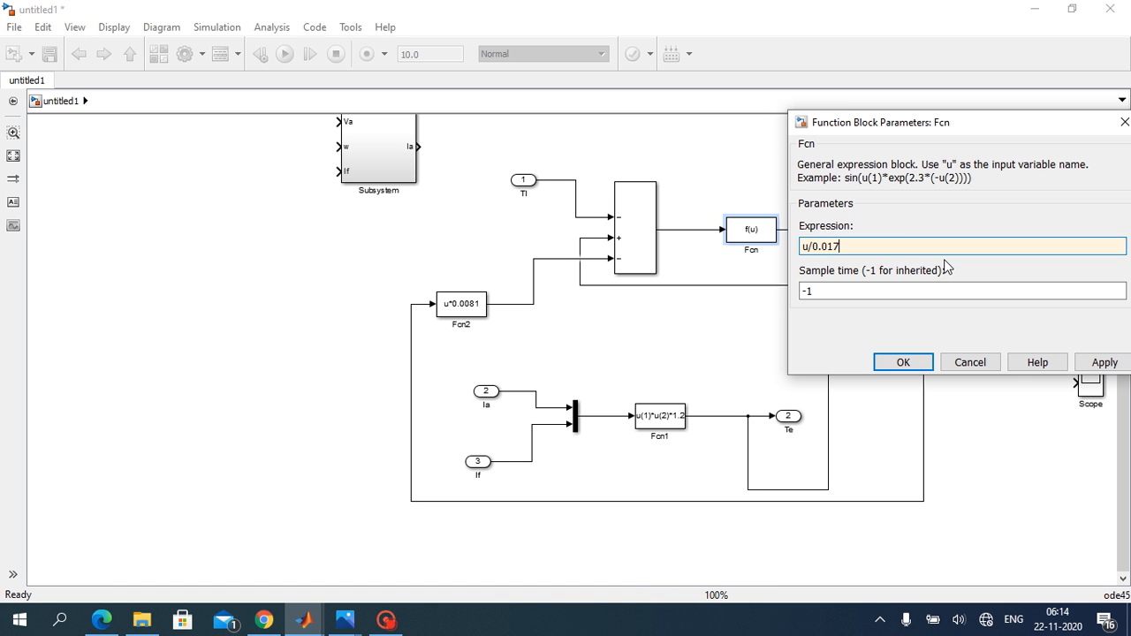
left_click(1106, 362)
left_click(917, 363)
left_click(984, 373)
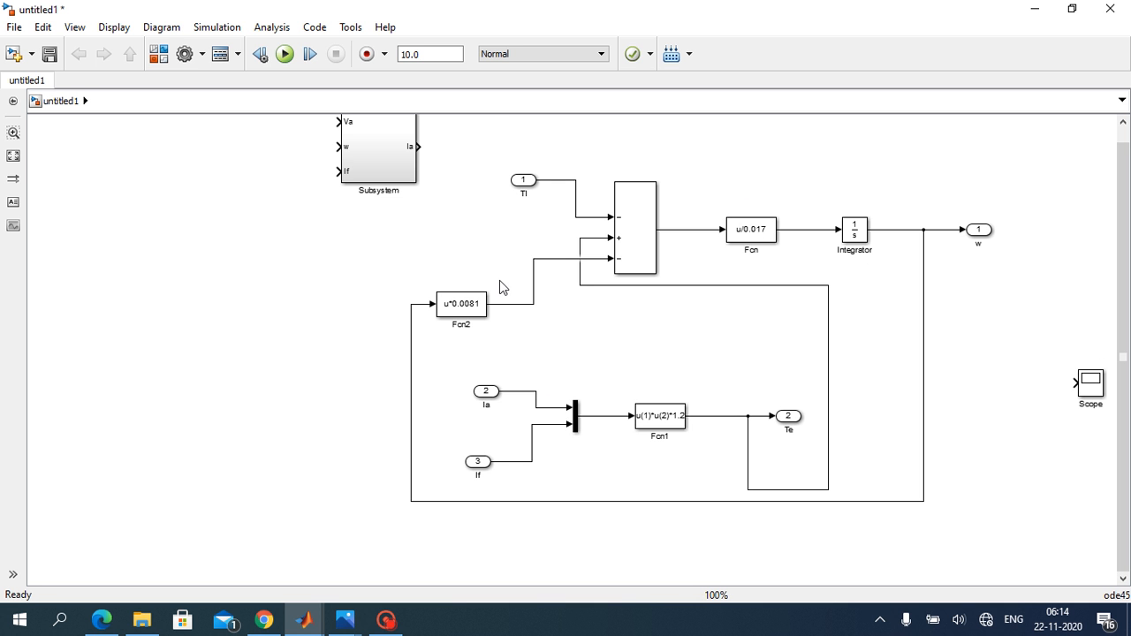
left_click_drag(1004, 168, 639, 168)
double_click(1097, 389)
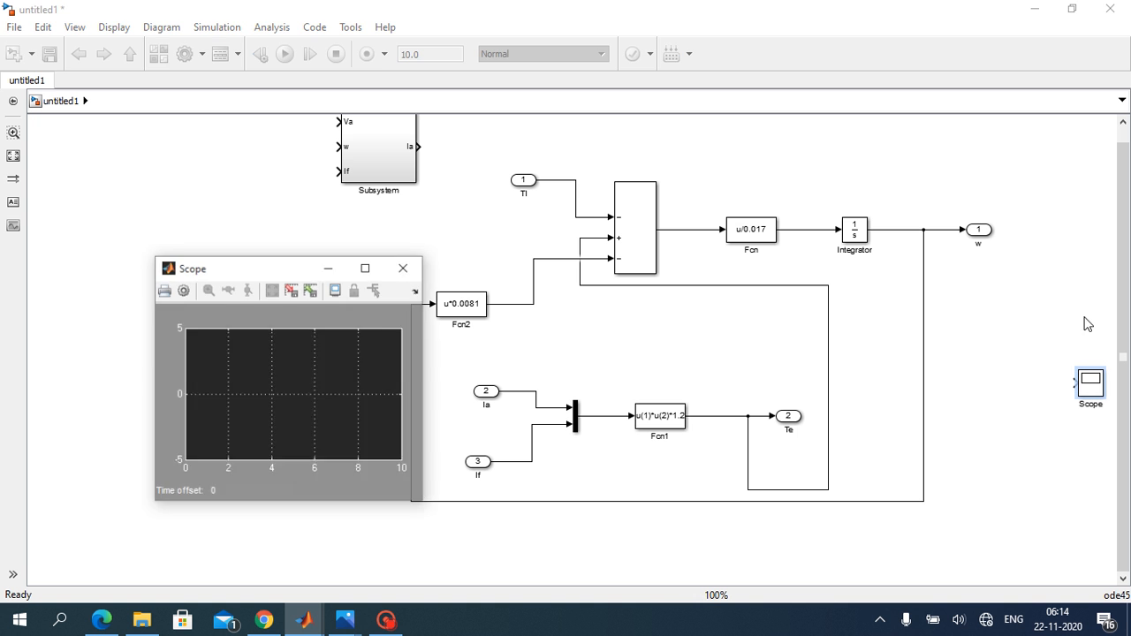
left_click(403, 268)
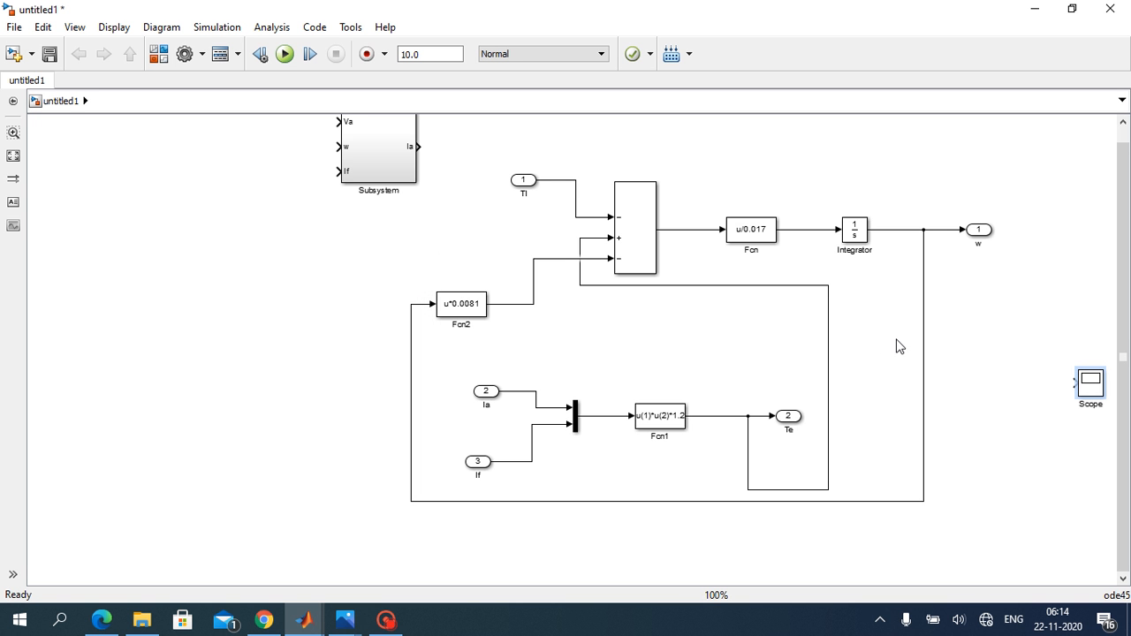
Step: Group all the torque and speed equation blocks, including their inports and outports, into a new subsystem
left_click(1068, 332)
left_click_drag(477, 145, 1001, 527)
right_click(914, 503)
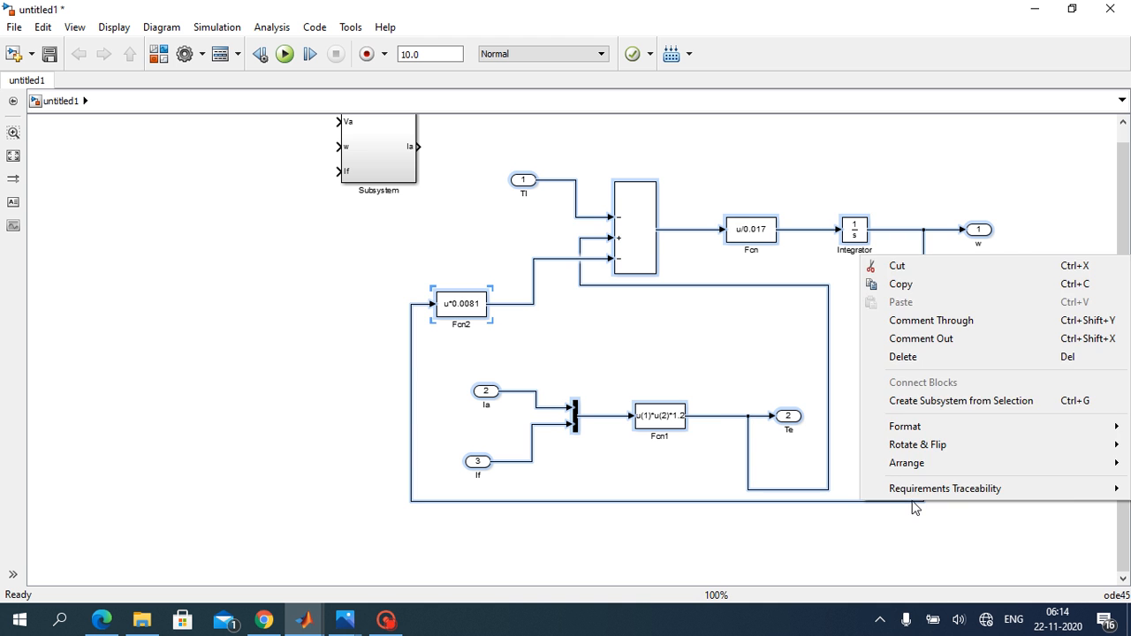
left_click(908, 402)
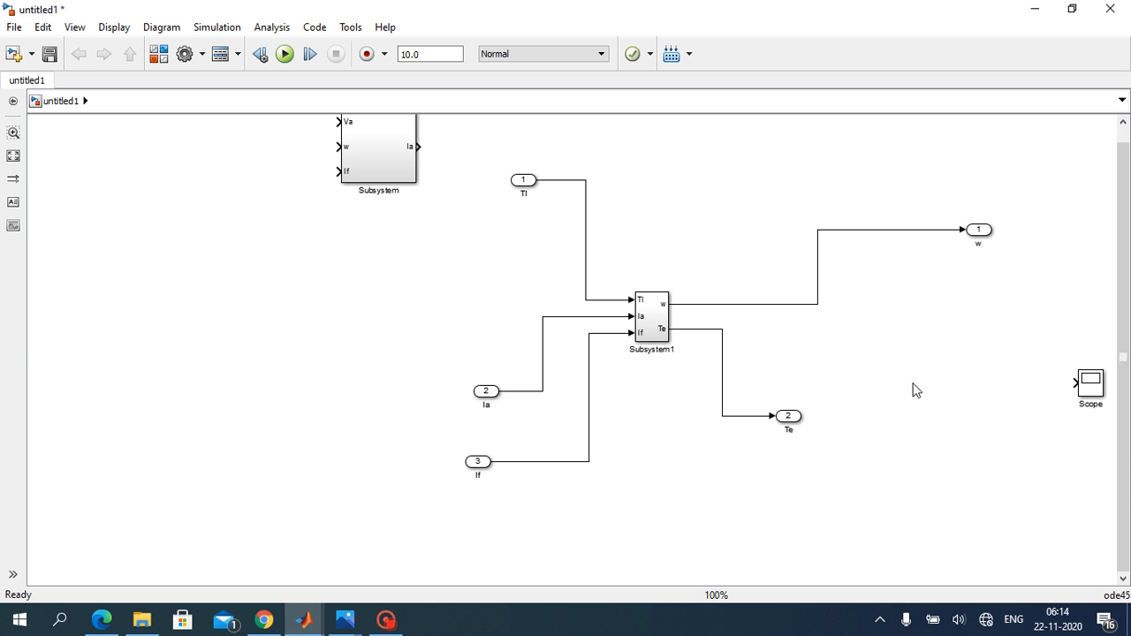
Step: Delete the leftover Tl, Ia and If inports and the w and Te outports around the new subsystem, with their lines
left_click_drag(510, 148, 609, 521)
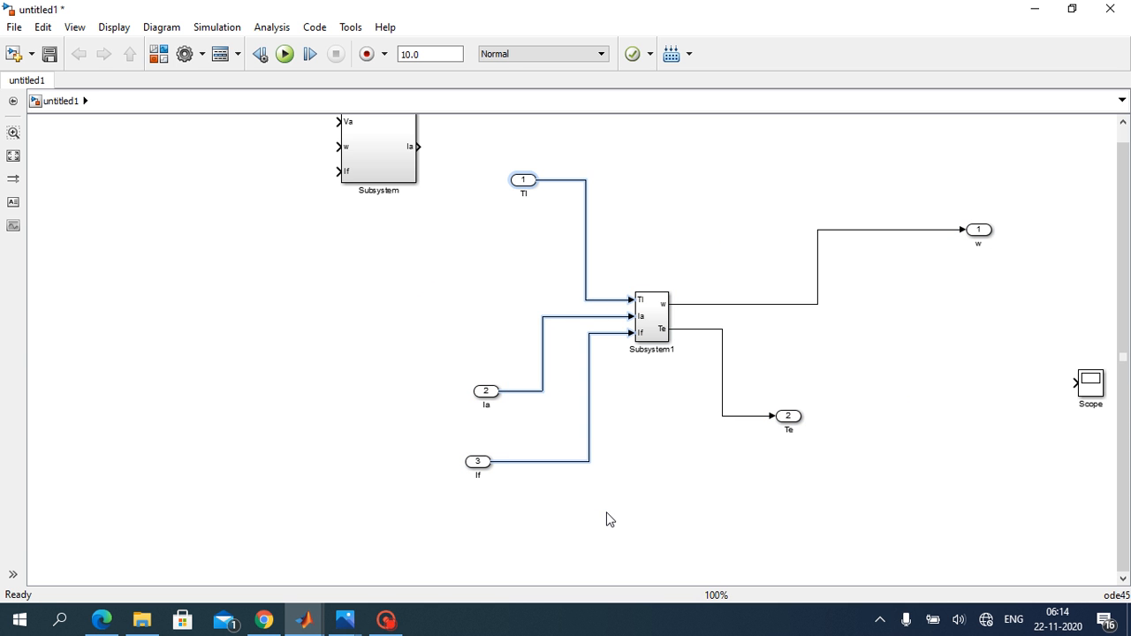
key("Delete")
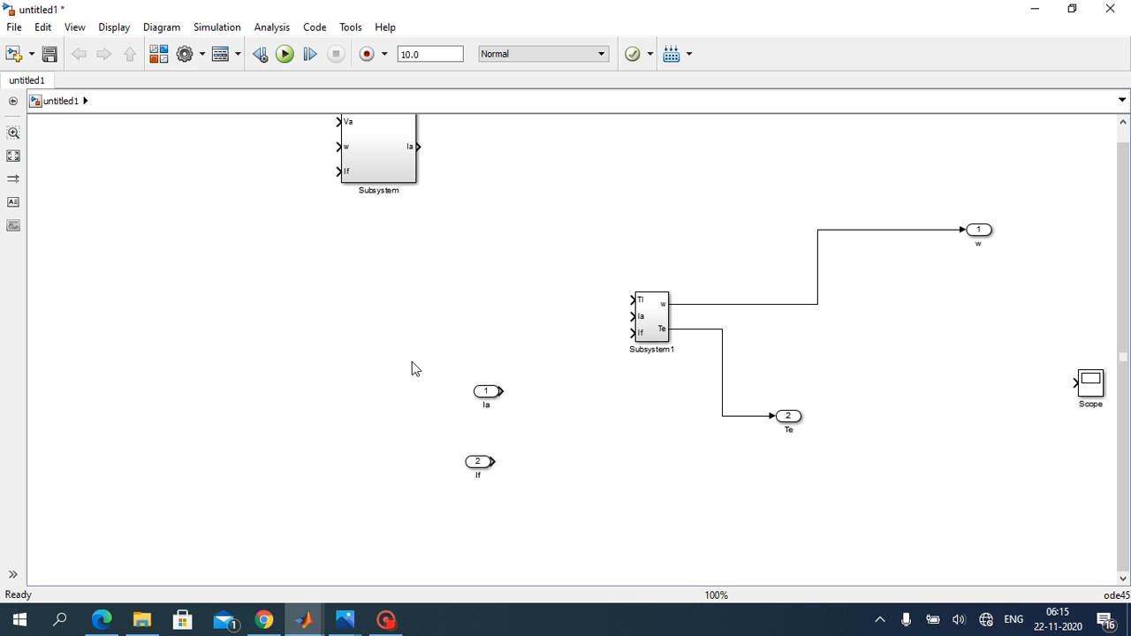
left_click_drag(470, 357, 593, 542)
key("Delete")
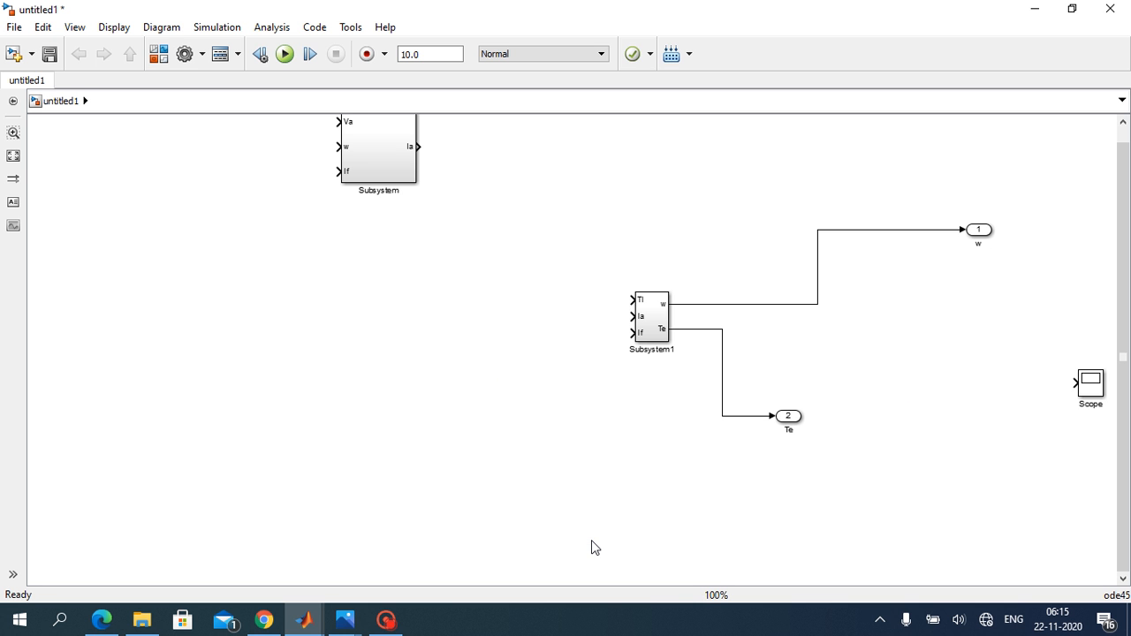
left_click_drag(750, 195, 817, 546)
key("Delete")
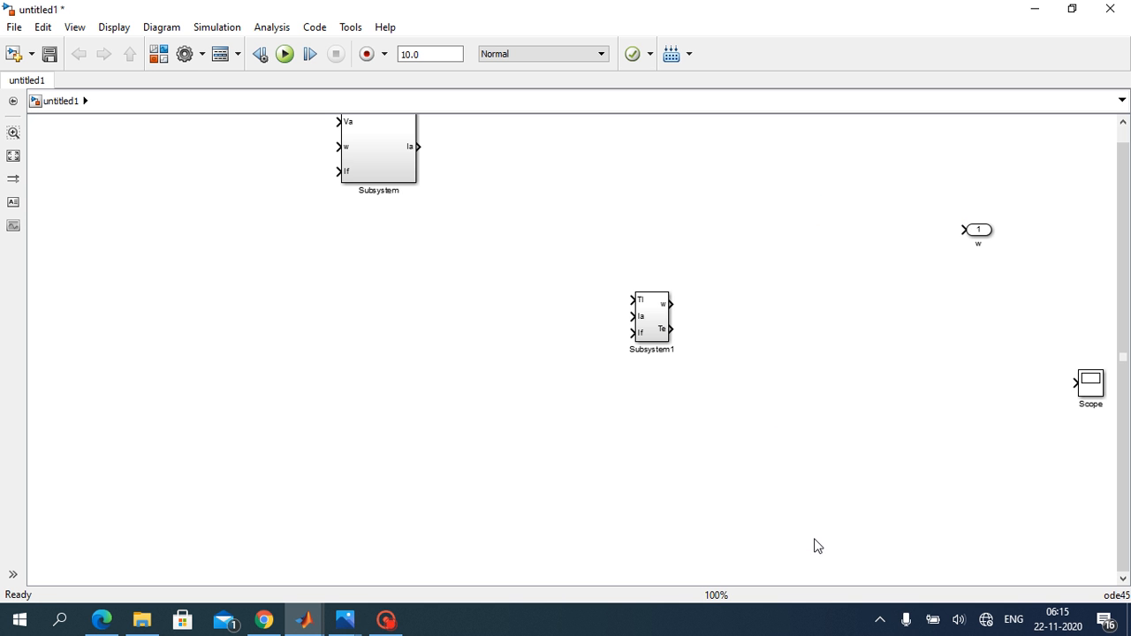
left_click_drag(929, 174, 1065, 290)
key("Delete")
Step: Enlarge Subsystem1 and place it level with the armature current subsystem, then enlarge that subsystem as well
left_click(651, 315)
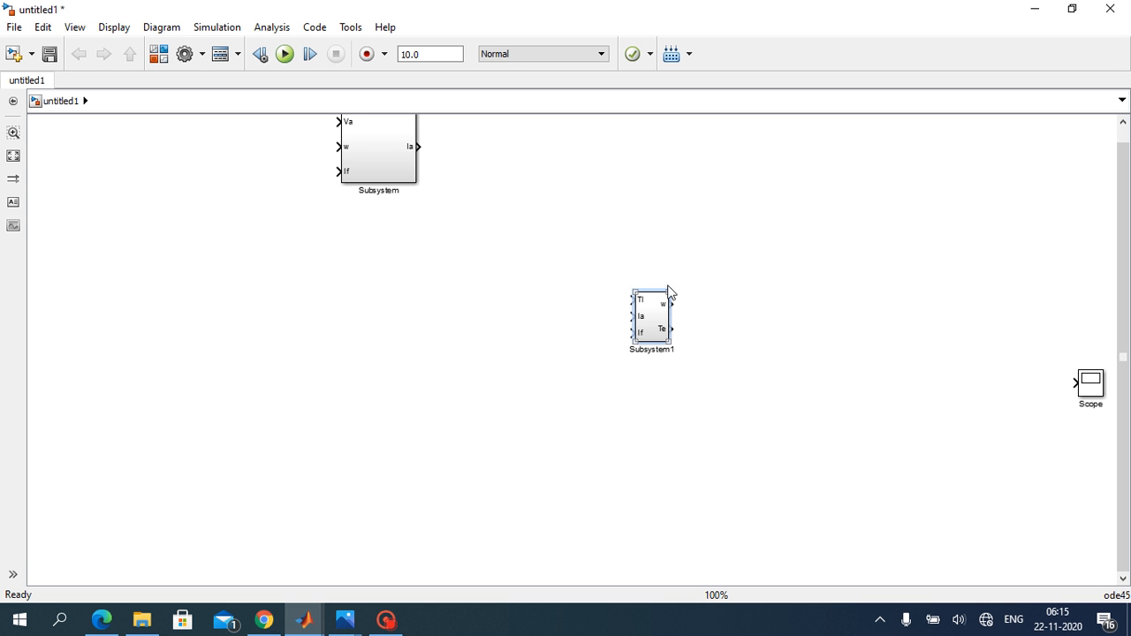
left_click_drag(670, 291, 713, 239)
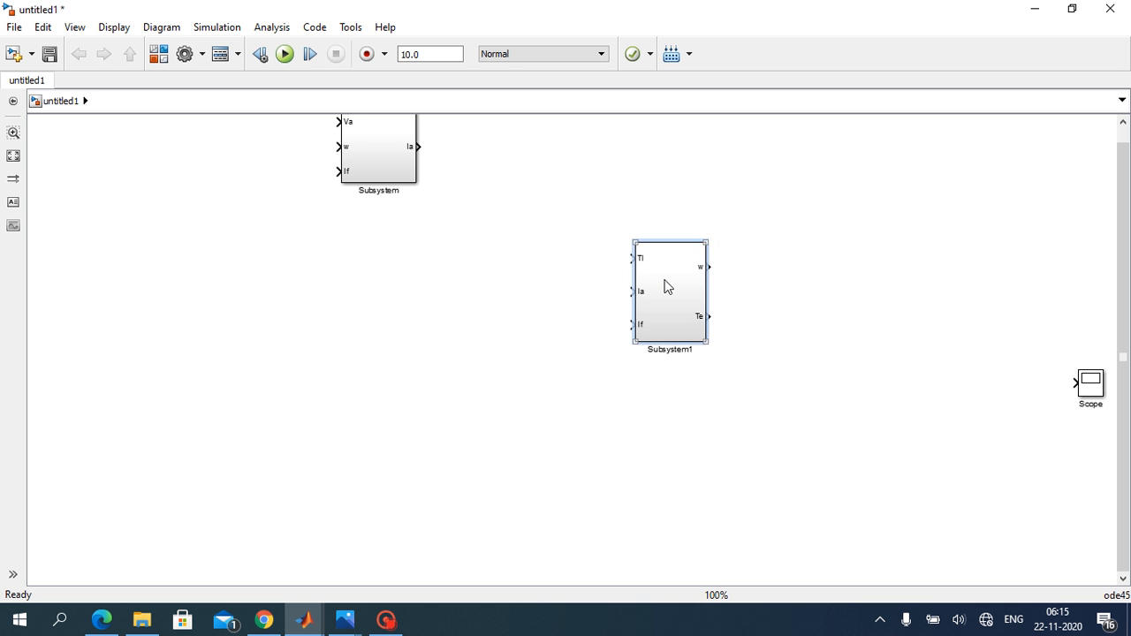
left_click_drag(666, 285, 775, 170)
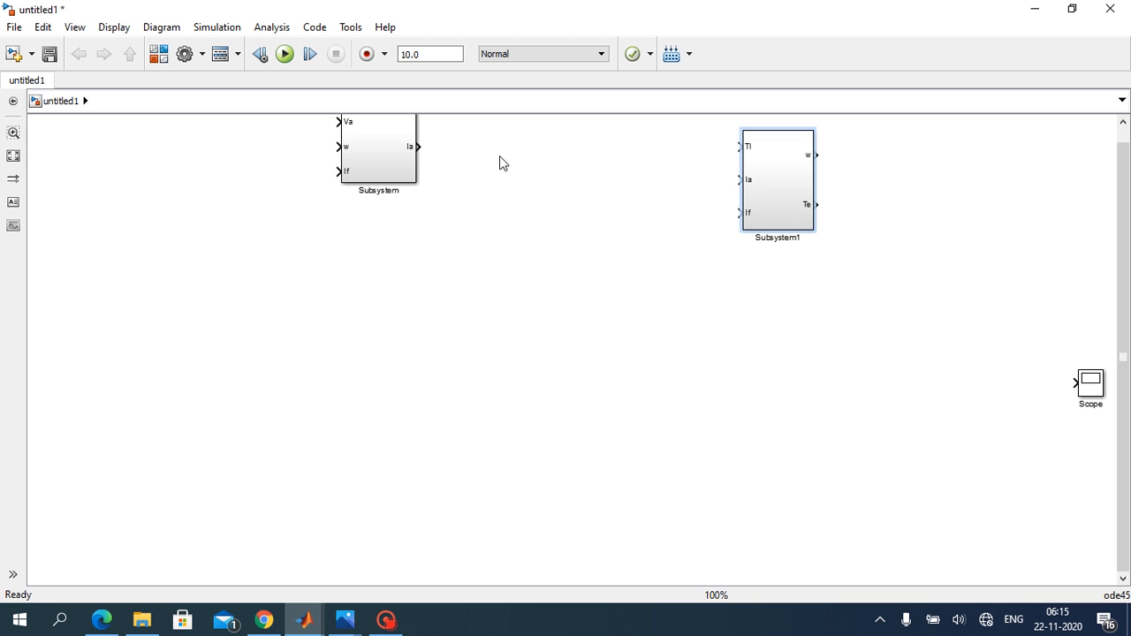
left_click_drag(392, 144, 440, 132)
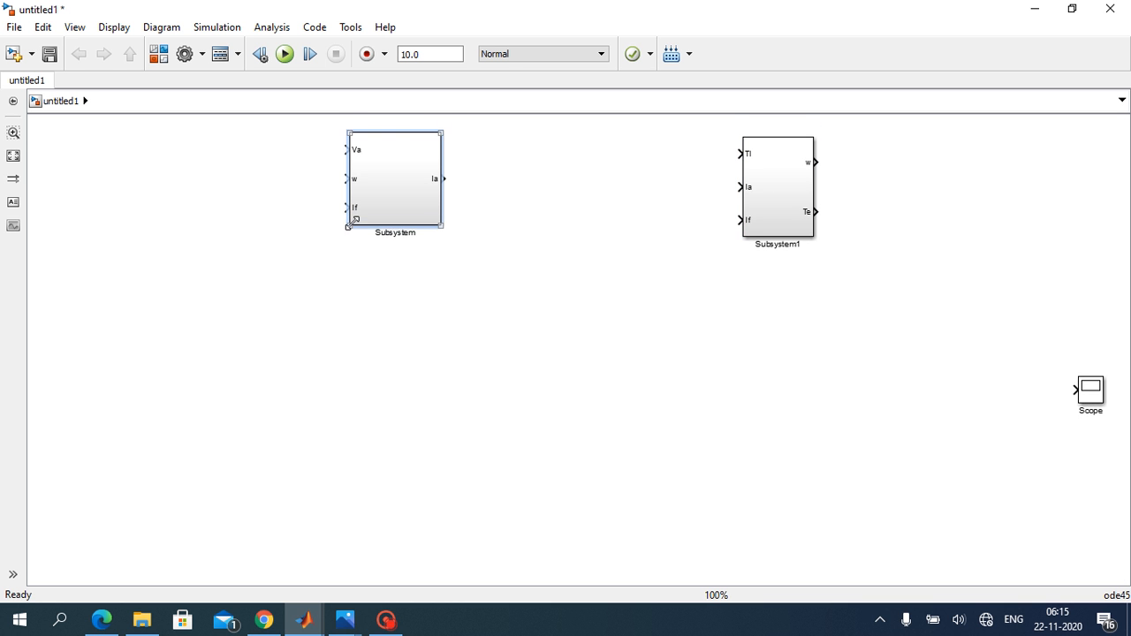
left_click_drag(351, 228, 347, 243)
left_click(521, 279)
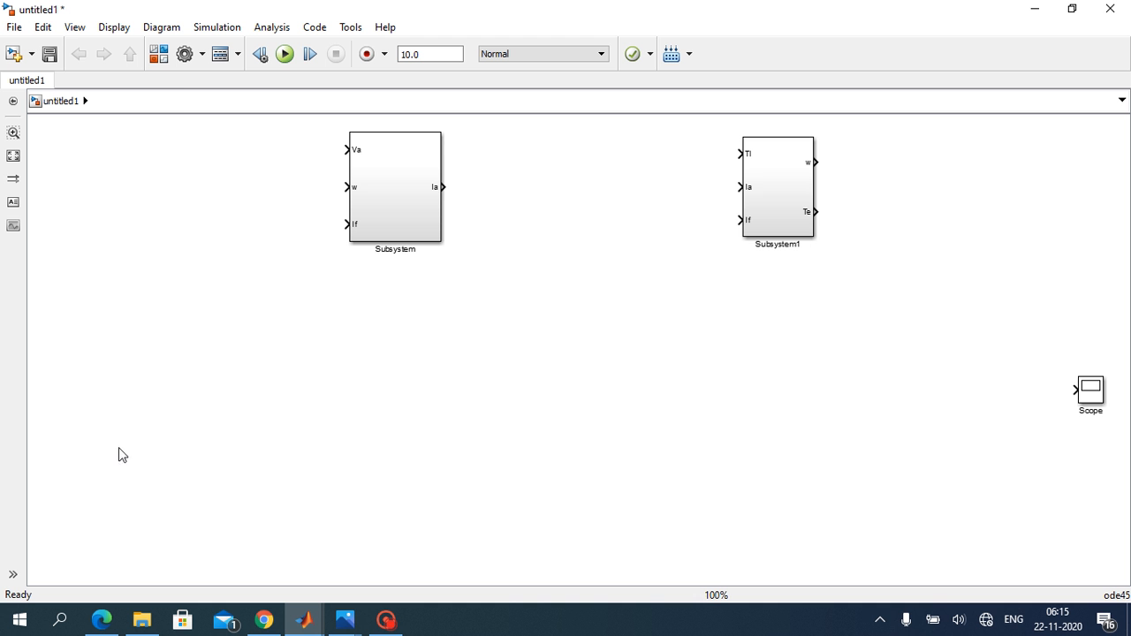
Step: Add an Fcn block from the User-Defined Functions library to the untitled1 model
left_click(162, 56)
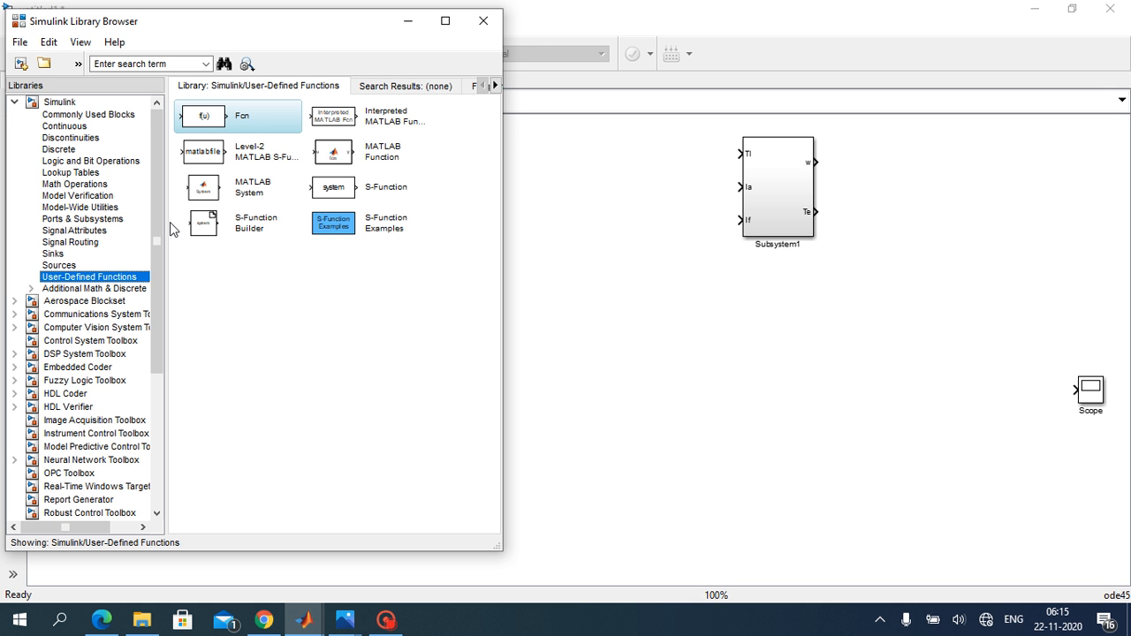
right_click(248, 119)
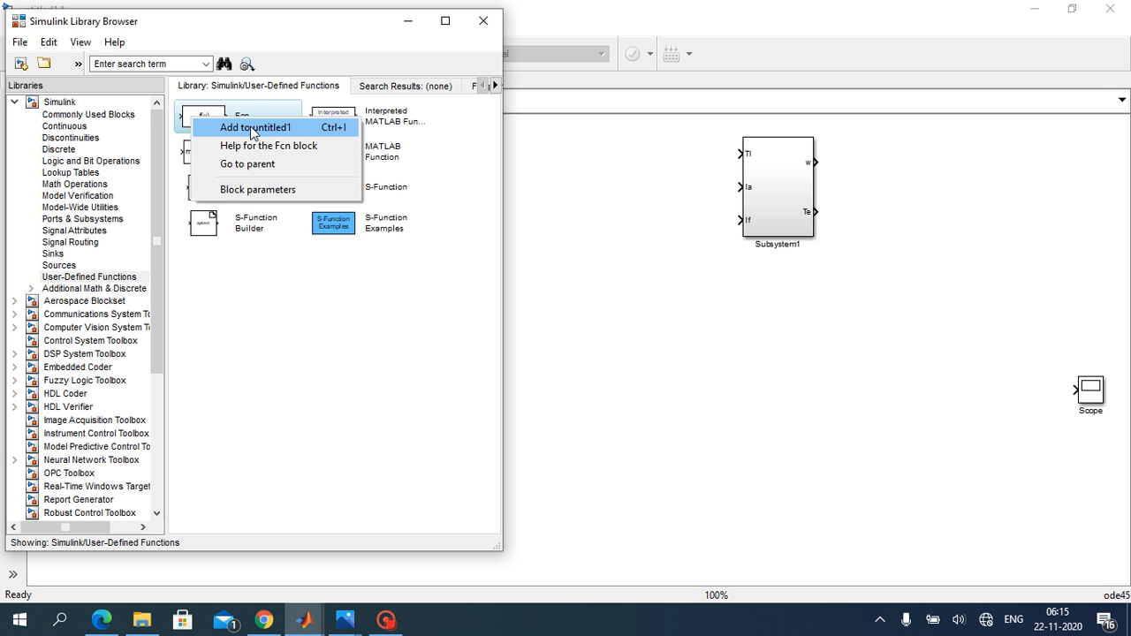
left_click(254, 129)
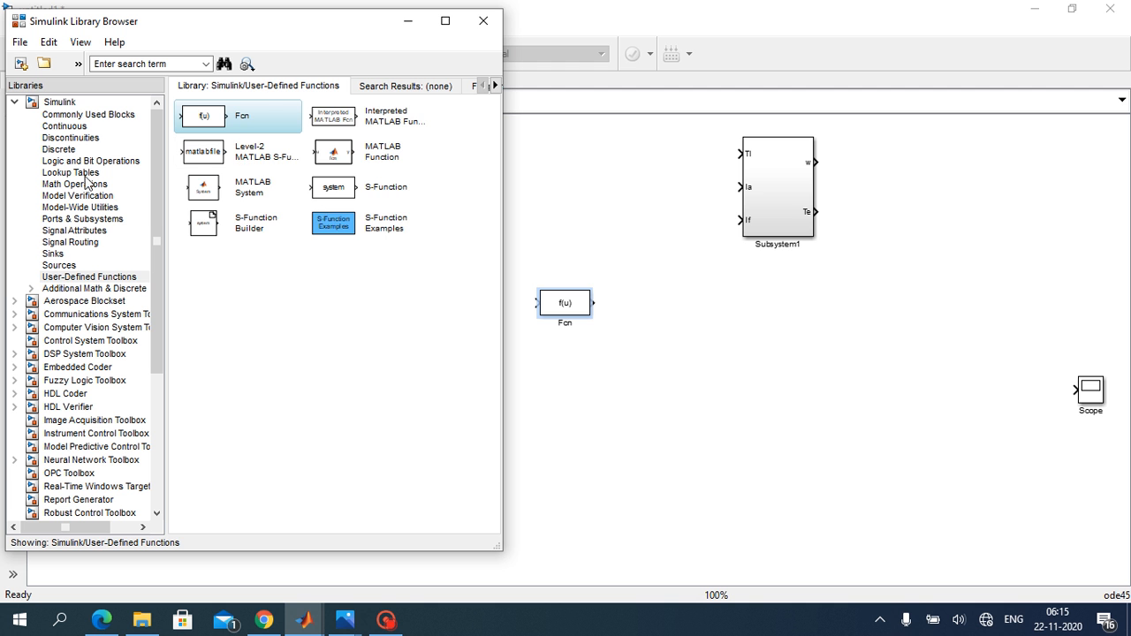
Step: Add an In1 and an Out1 block from the Commonly Used Blocks library to the model
left_click(97, 116)
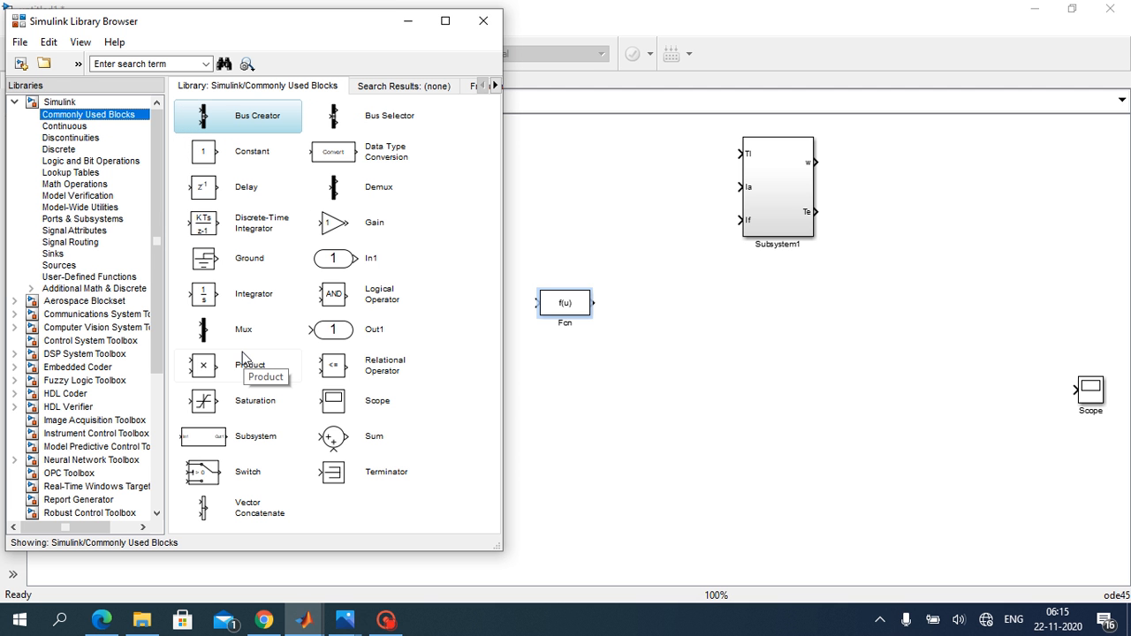
right_click(353, 264)
left_click(356, 274)
right_click(366, 332)
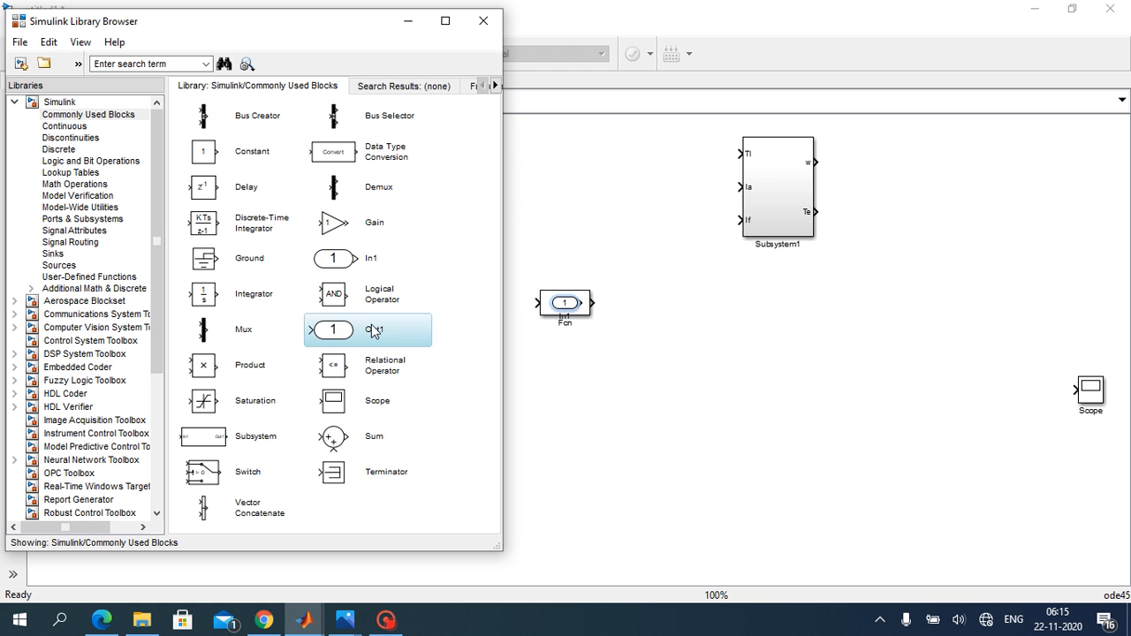
left_click(376, 341)
Step: Add a Sum and an Integrator block to the model and put the library browser away
left_click(387, 414)
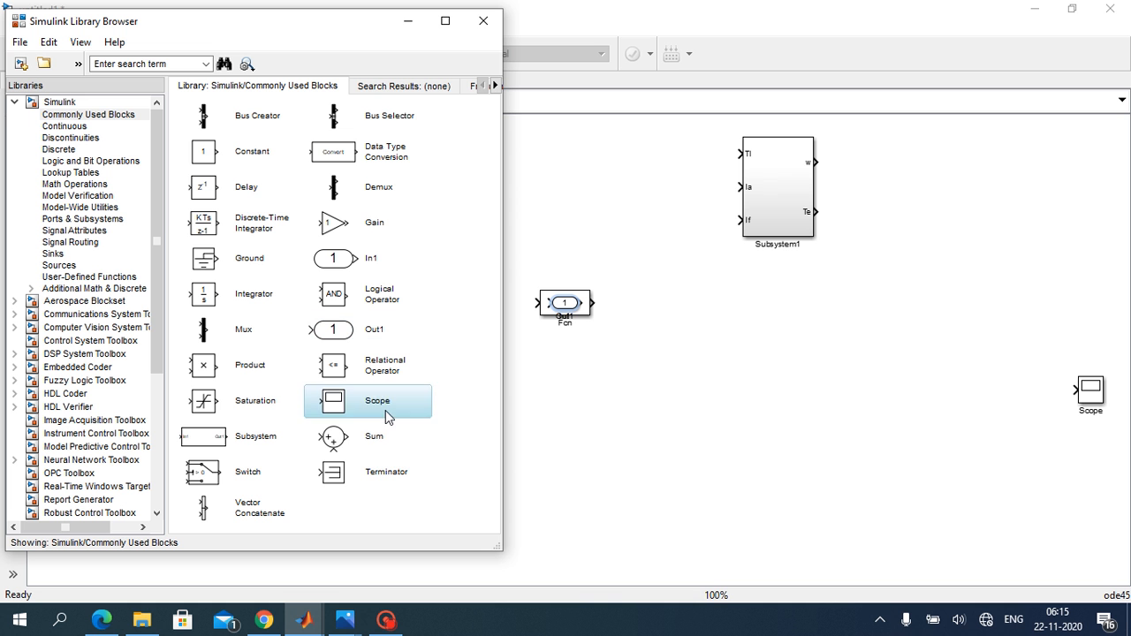
left_click(389, 437)
right_click(389, 442)
left_click(386, 452)
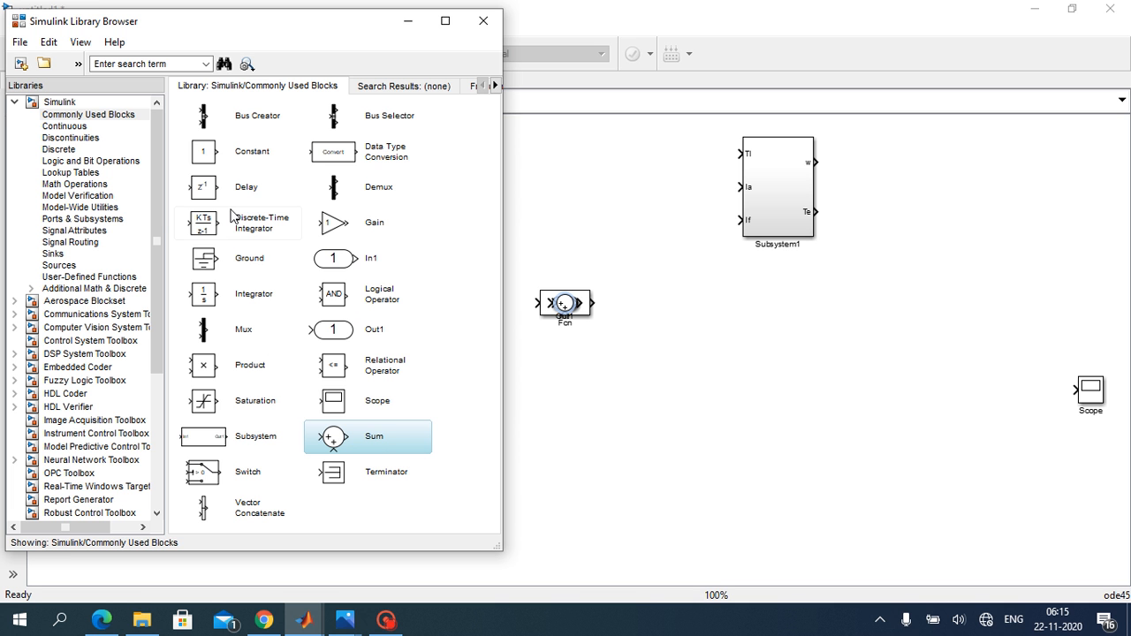
left_click(237, 300)
right_click(239, 301)
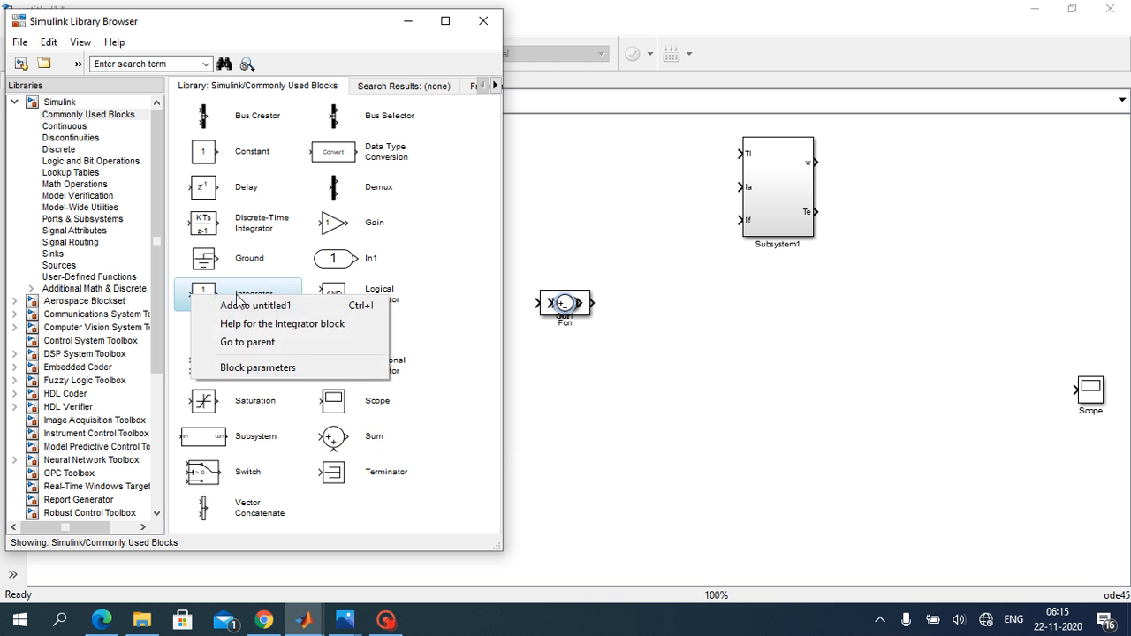
left_click(245, 305)
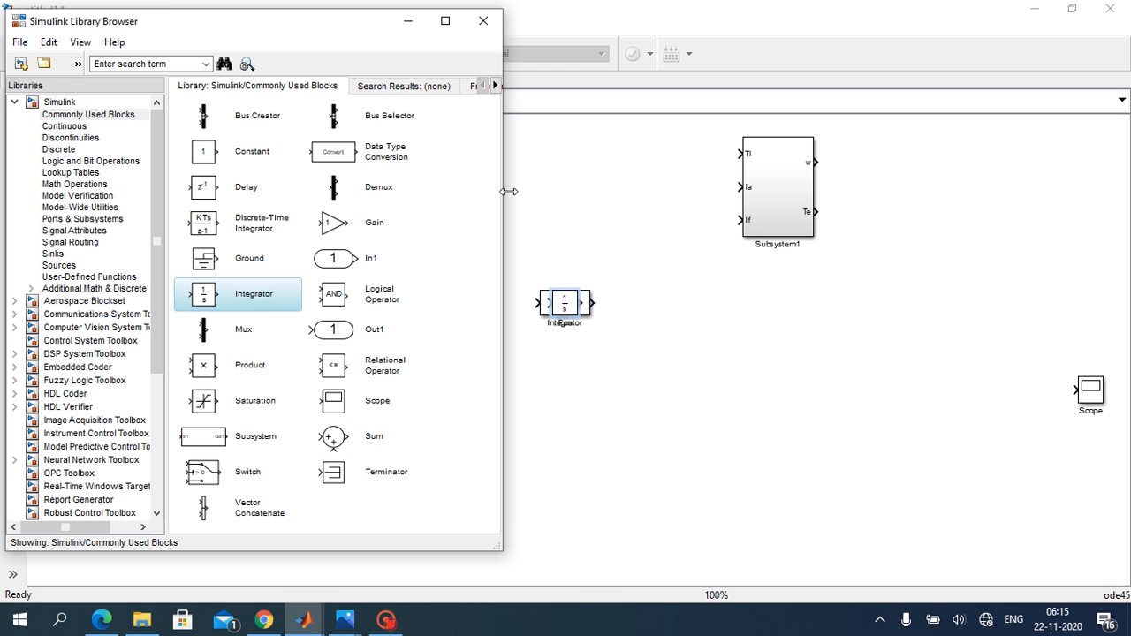
left_click(409, 21)
Step: Spread the stacked Integrator, Sum, Out1, In1 and Fcn blocks apart in the free area below the two subsystems
left_click(563, 301)
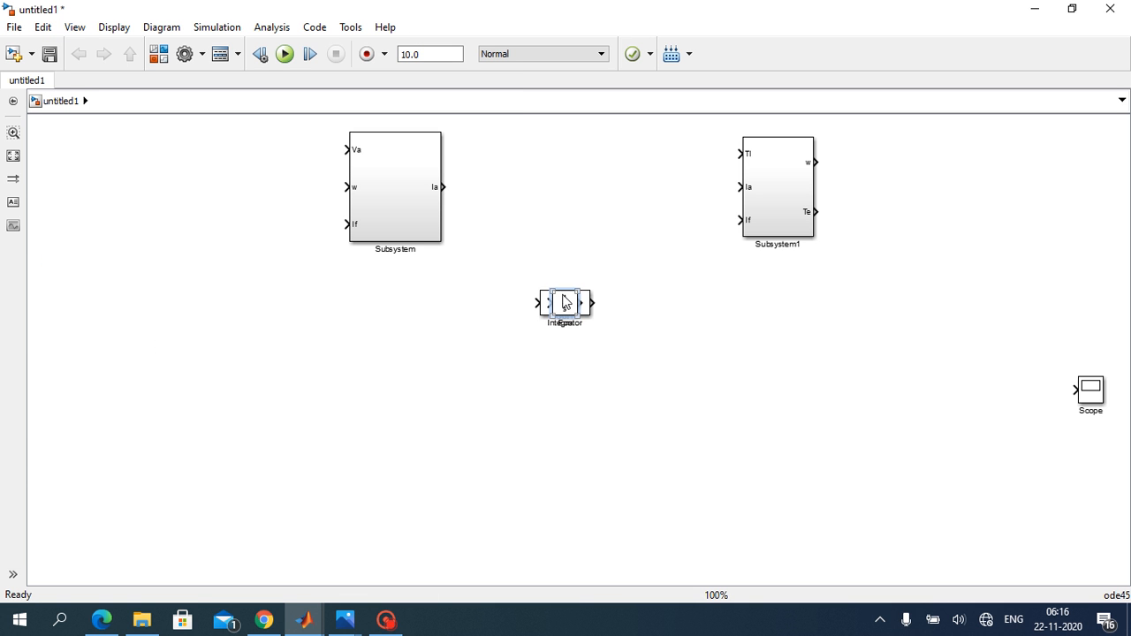
left_click_drag(563, 301, 441, 355)
left_click_drag(563, 303, 850, 395)
left_click_drag(563, 303, 575, 245)
left_click(550, 305)
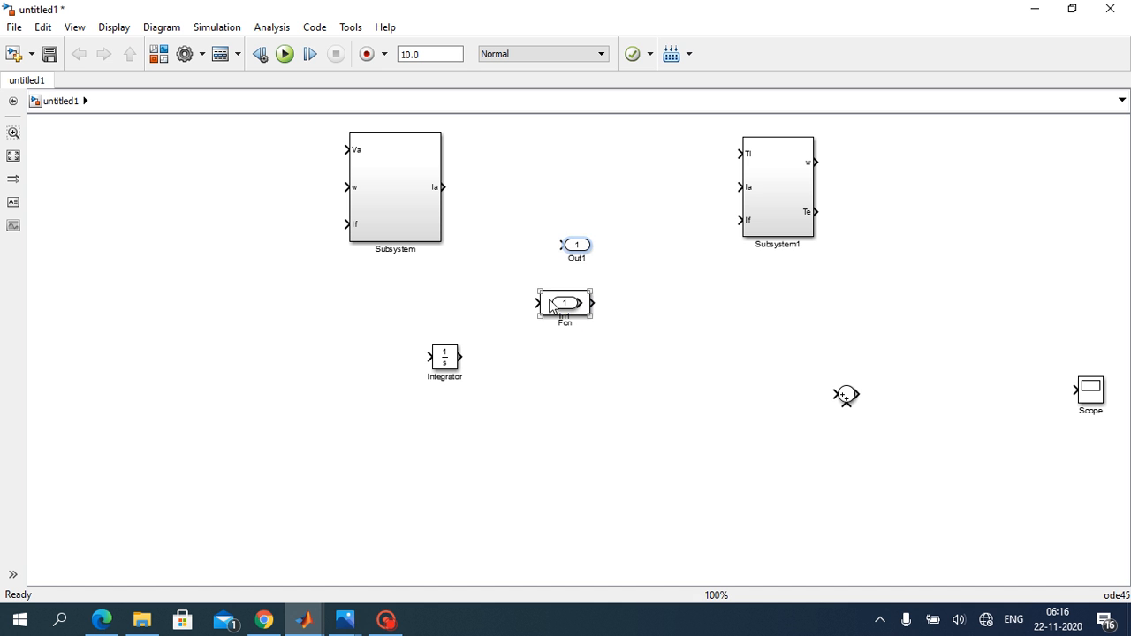
left_click_drag(550, 305, 701, 305)
left_click_drag(846, 396, 559, 398)
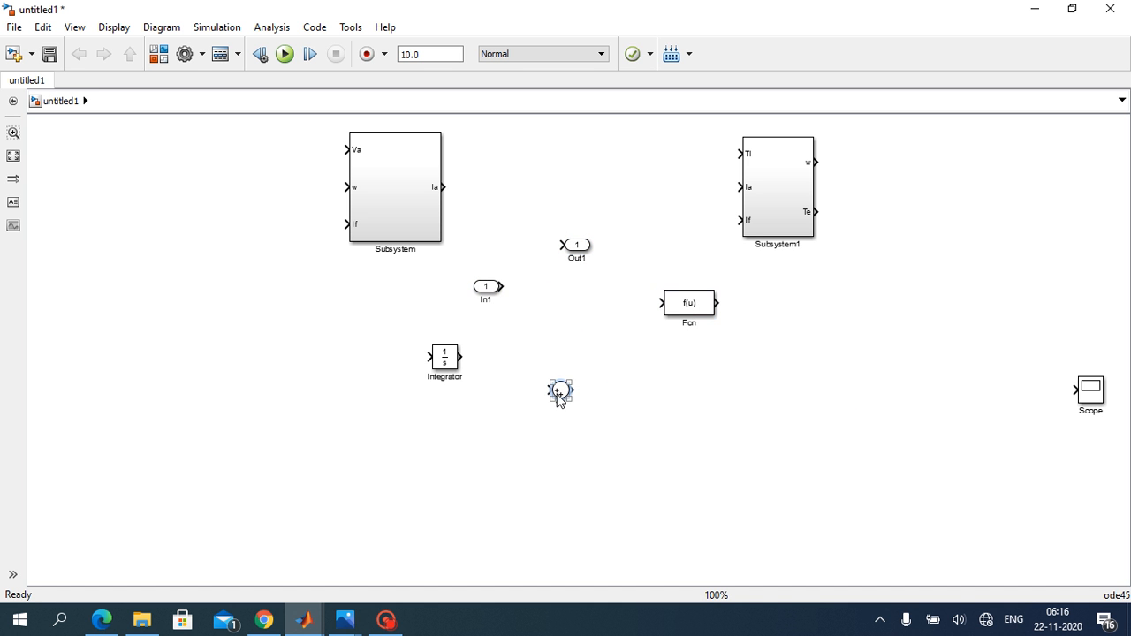
Step: Give the Sum block a rectangular shape with the sign list |+- and stretch it taller
double_click(560, 392)
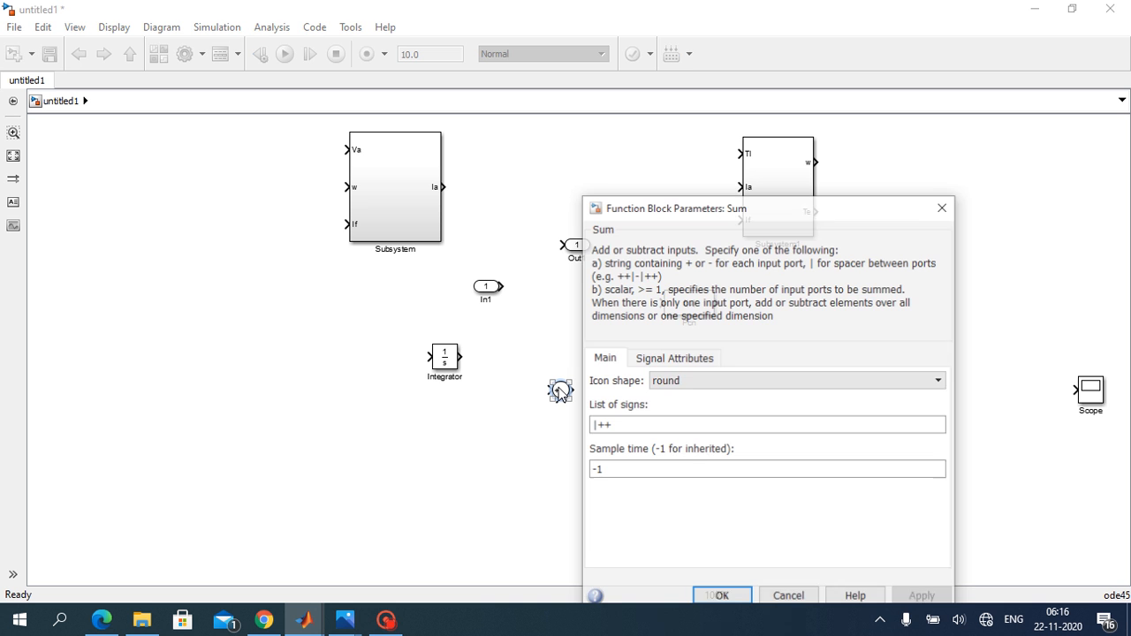
left_click(683, 381)
left_click(698, 397)
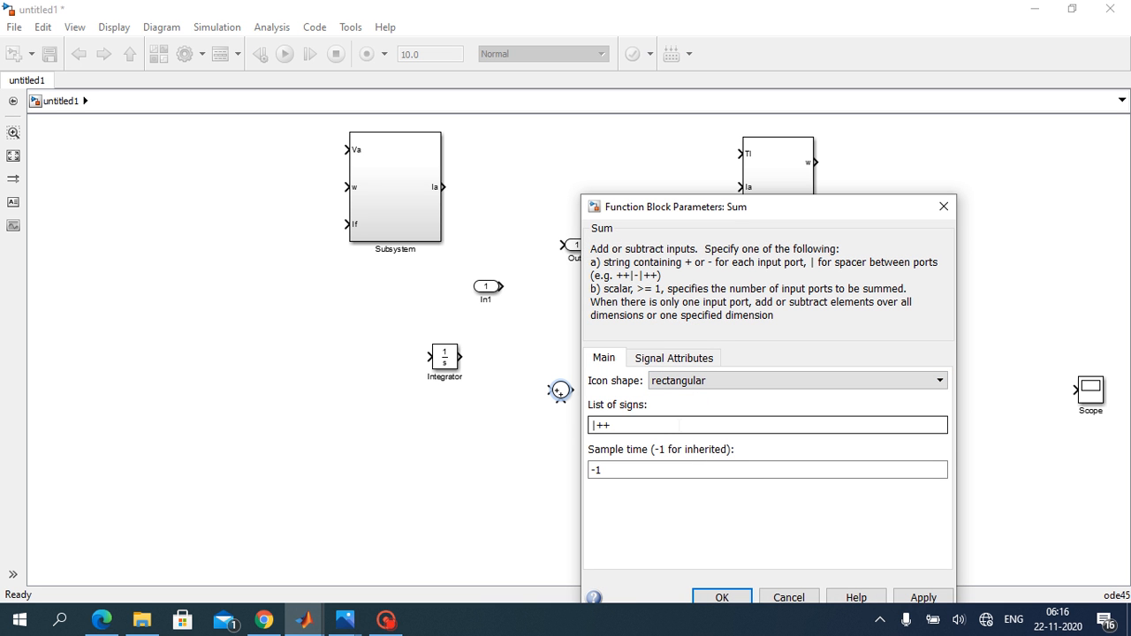
key("Tab")
left_click(677, 425)
key("BackSpace")
left_click_drag(856, 210, 865, 166)
left_click(933, 554)
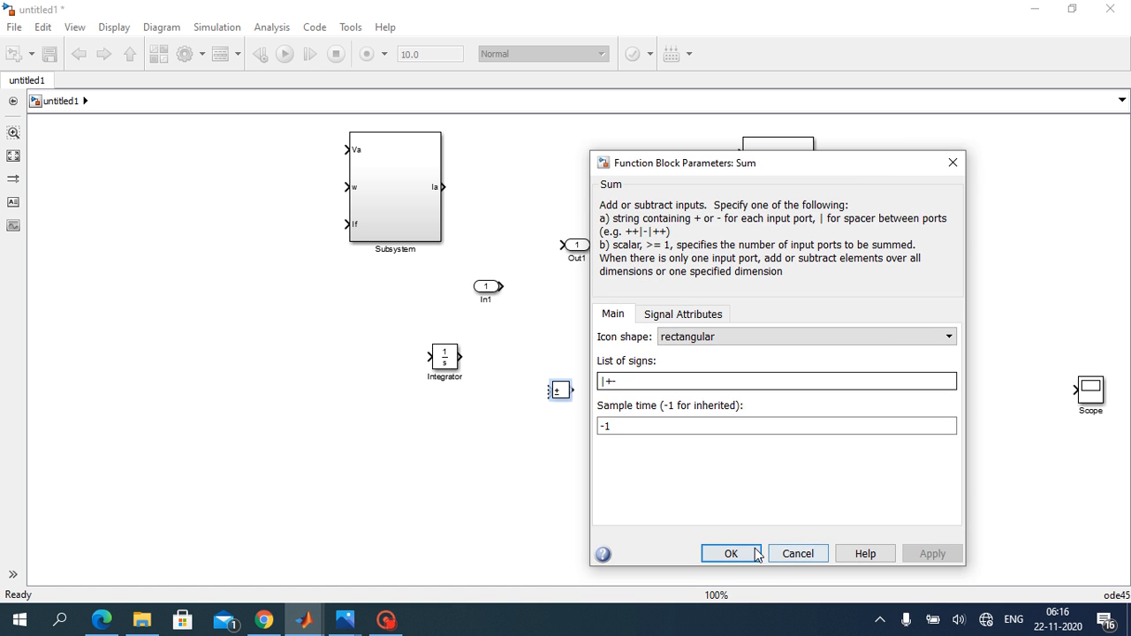
left_click(731, 553)
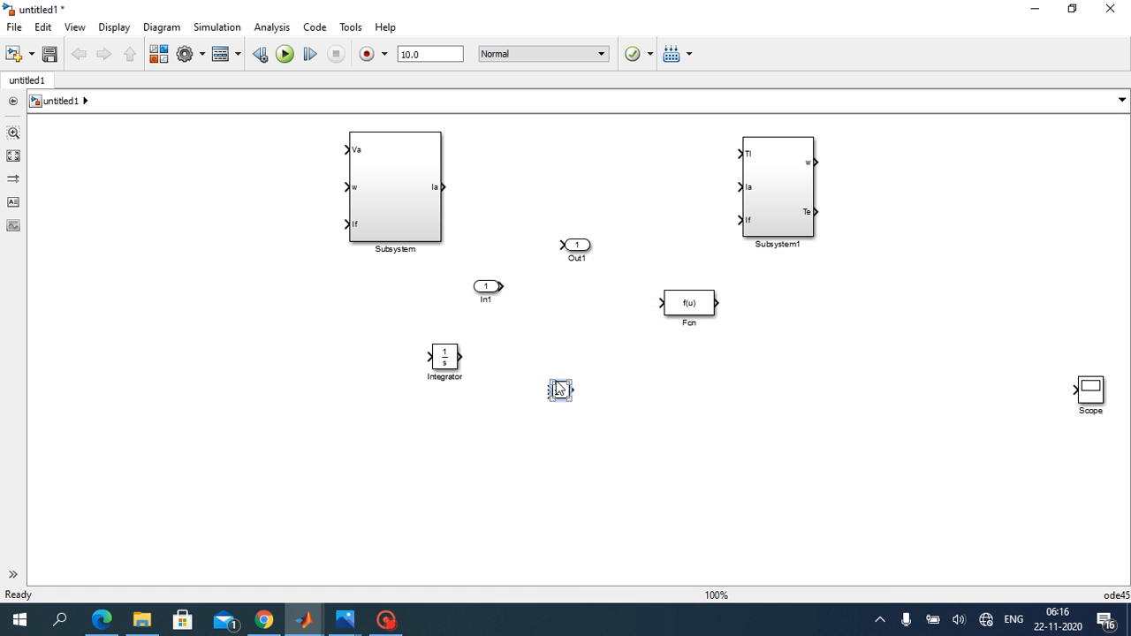
left_click_drag(549, 381, 551, 332)
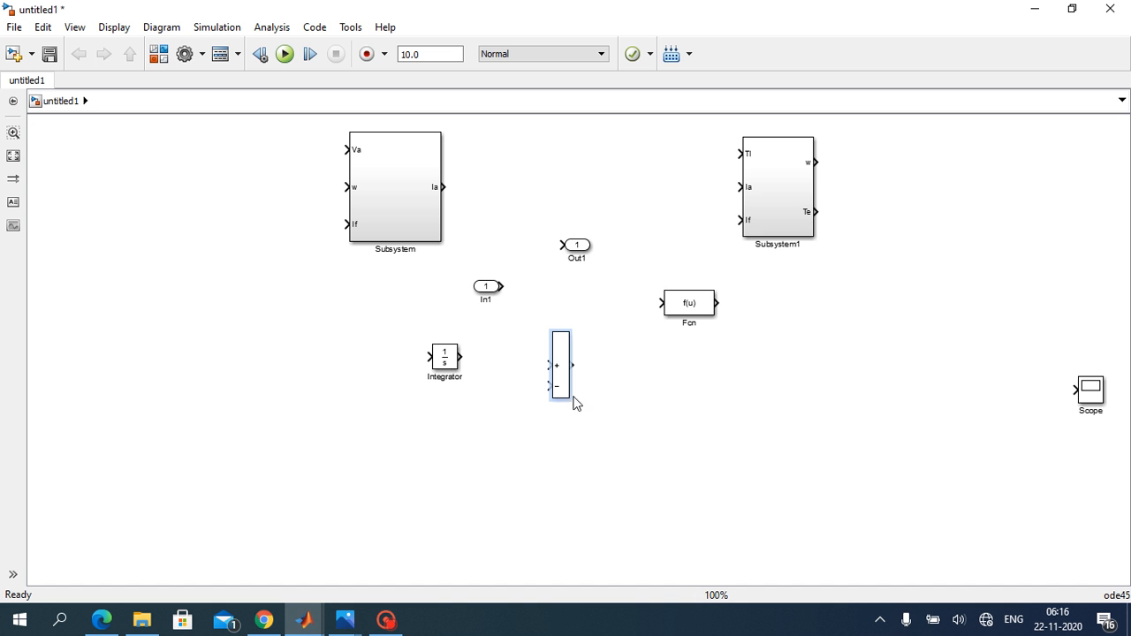
Step: Enlarge the Sum block, then chain its output through the Fcn block into the Integrator in the area below the subsystems
left_click_drag(571, 399, 615, 457)
left_click(652, 440)
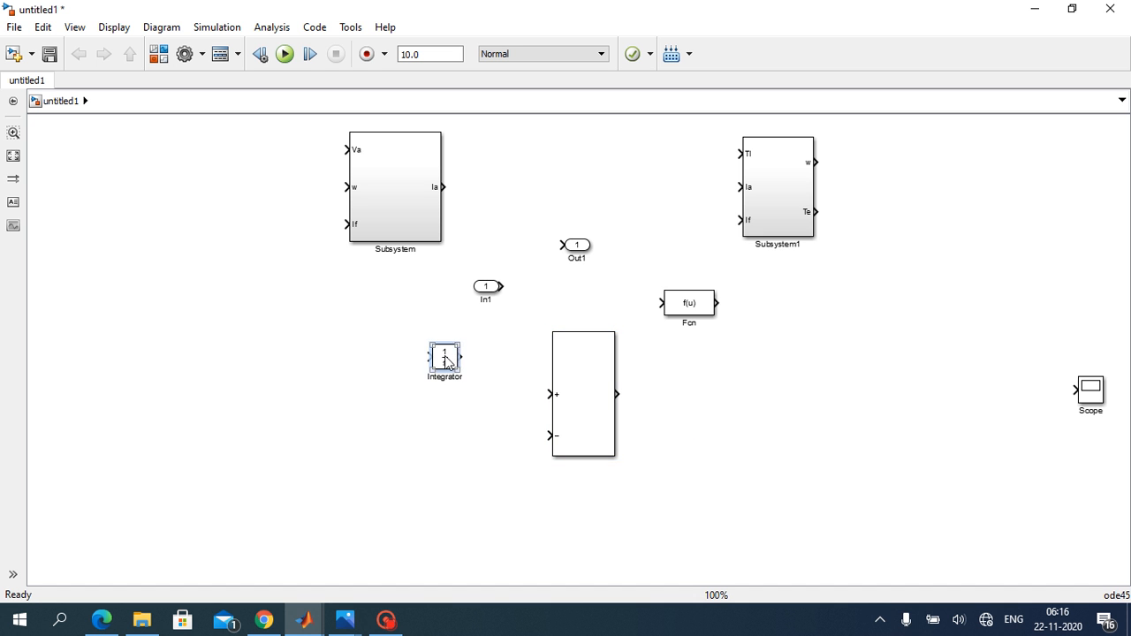
left_click_drag(442, 359, 826, 409)
mouse_move(682, 310)
left_mouse_down()
mouse_move(707, 416)
mouse_move(672, 394)
mouse_move(815, 407)
left_mouse_up()
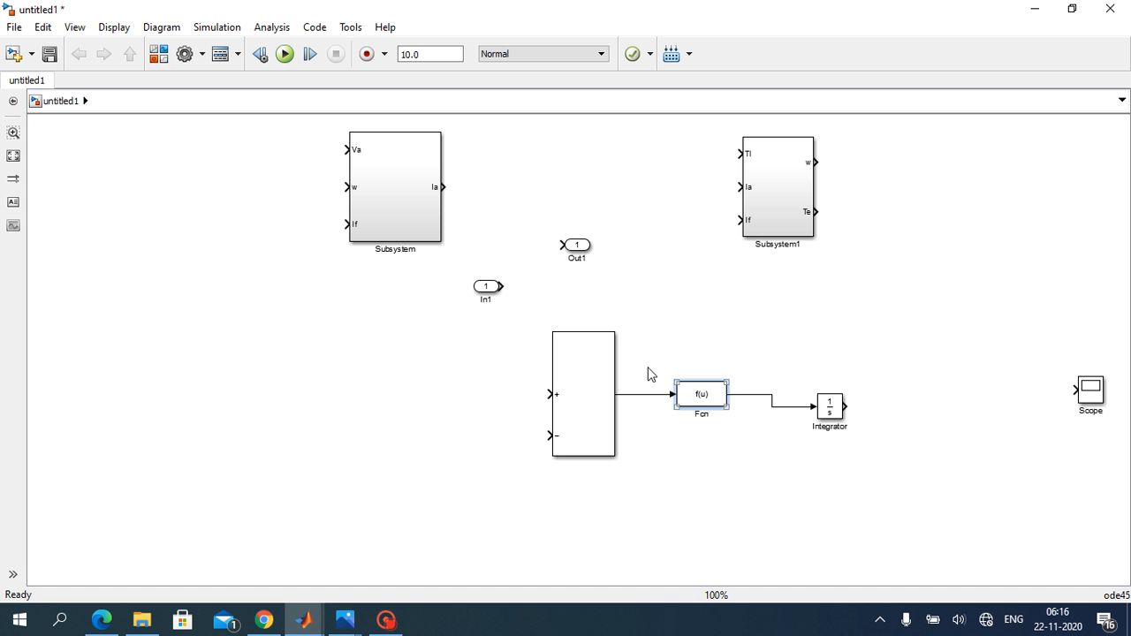
Step: Place the Out1 block after the Integrator, connect the Integrator output to it and rename it If
left_click(576, 245)
left_click_drag(576, 245, 925, 407)
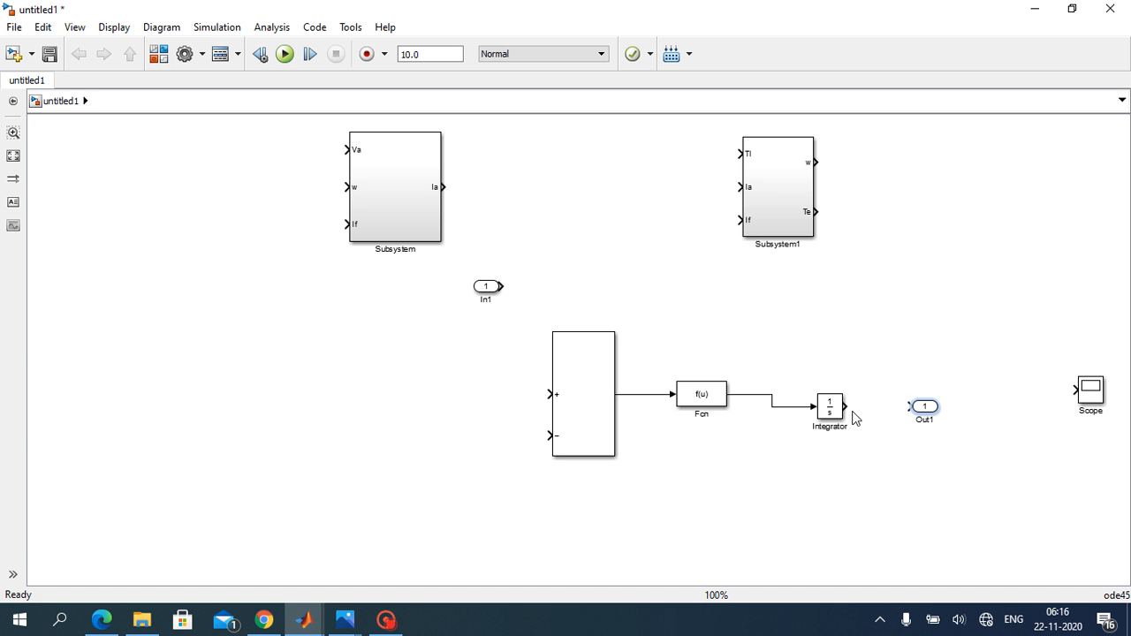
mouse_move(844, 406)
left_mouse_down()
mouse_move(909, 407)
mouse_move(924, 419)
left_mouse_up()
left_click(937, 422)
key("BackSpace")
Step: Place the In1 block ahead of the Sum block, connect it to the plus input and rename it Vf
left_click(487, 295)
left_click_drag(487, 295, 550, 394)
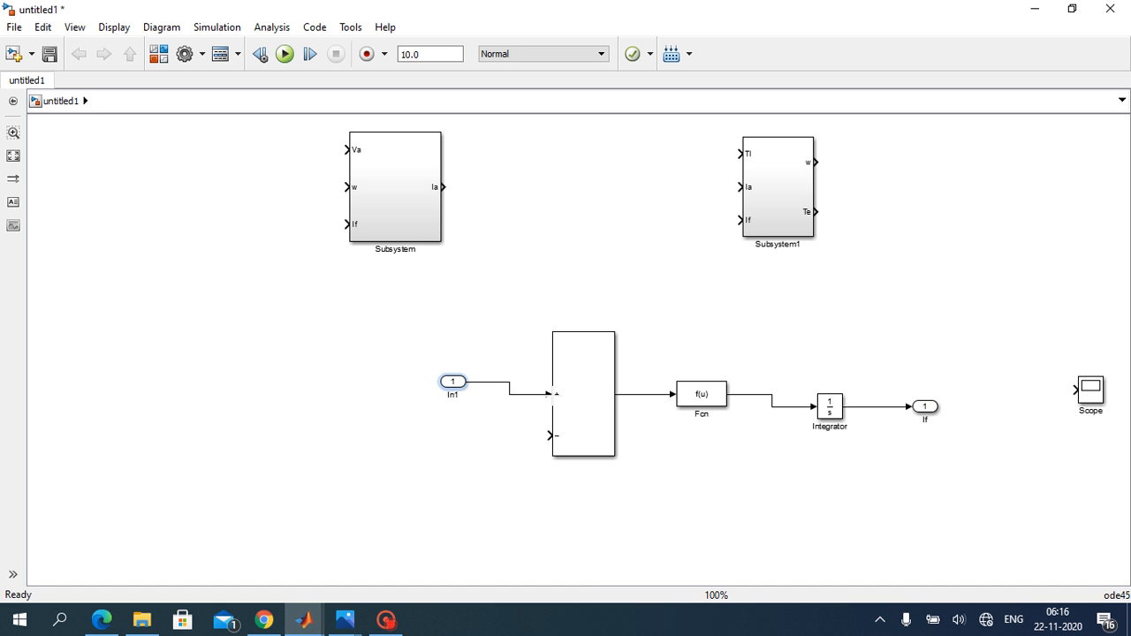
left_click(453, 385)
left_click(456, 395)
left_click(497, 445)
Step: Switch to the handwritten equations photo in Photos to check the field current equation
mouse_move(362, 619)
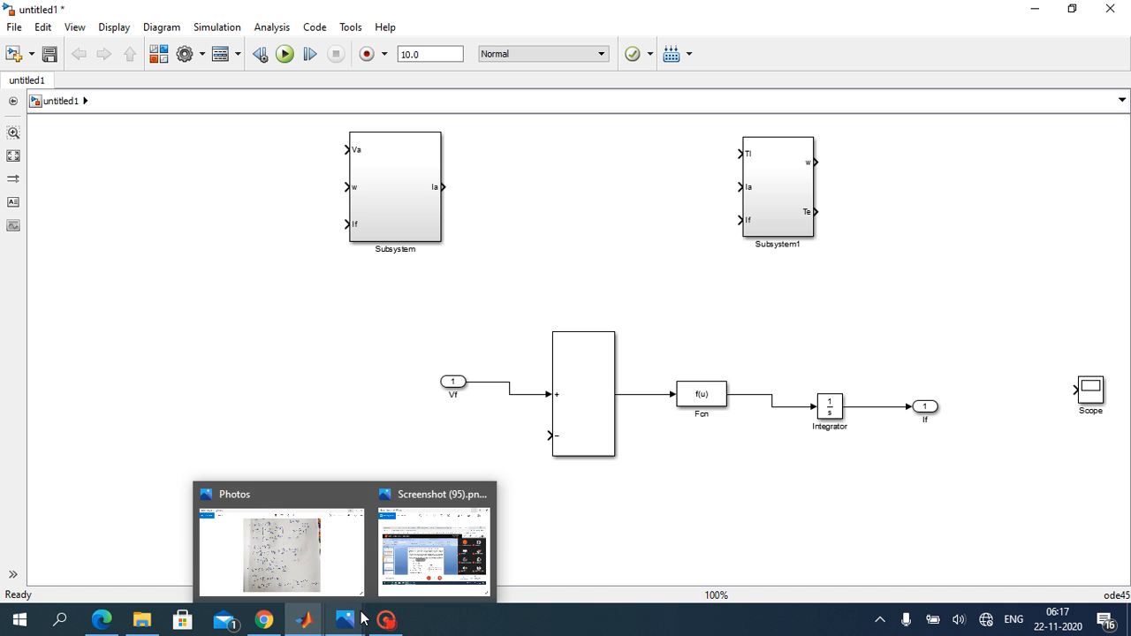
left_click(323, 563)
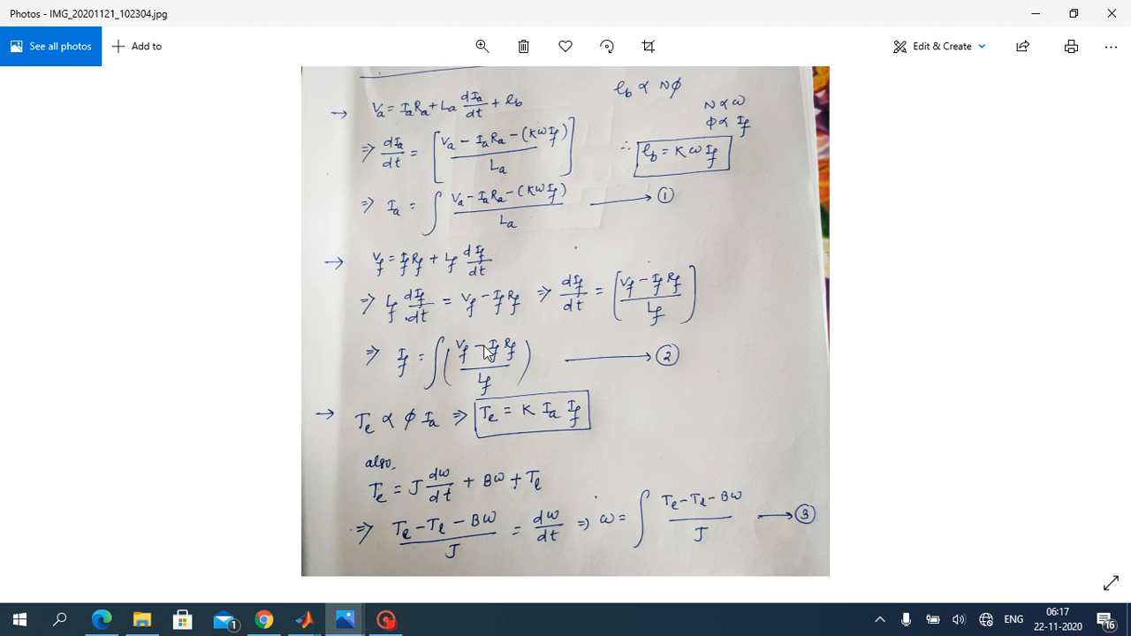
Step: Return to the Simulink model, copy the Fcn block to the area below Vf and set the copy's expression to u*370
left_click(1034, 11)
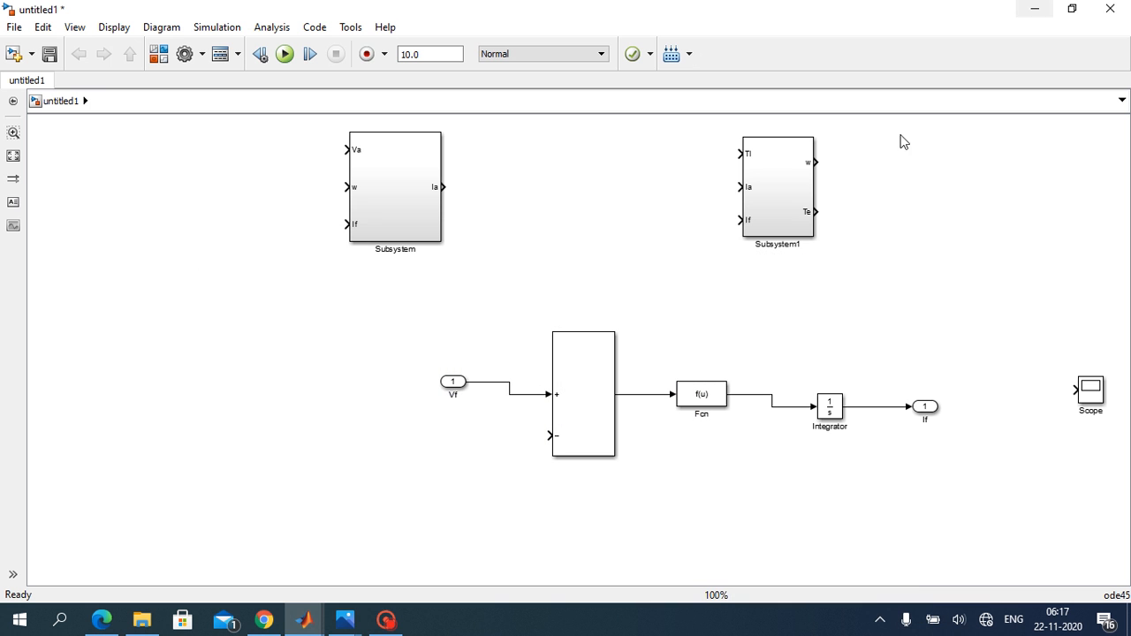
left_click(709, 398)
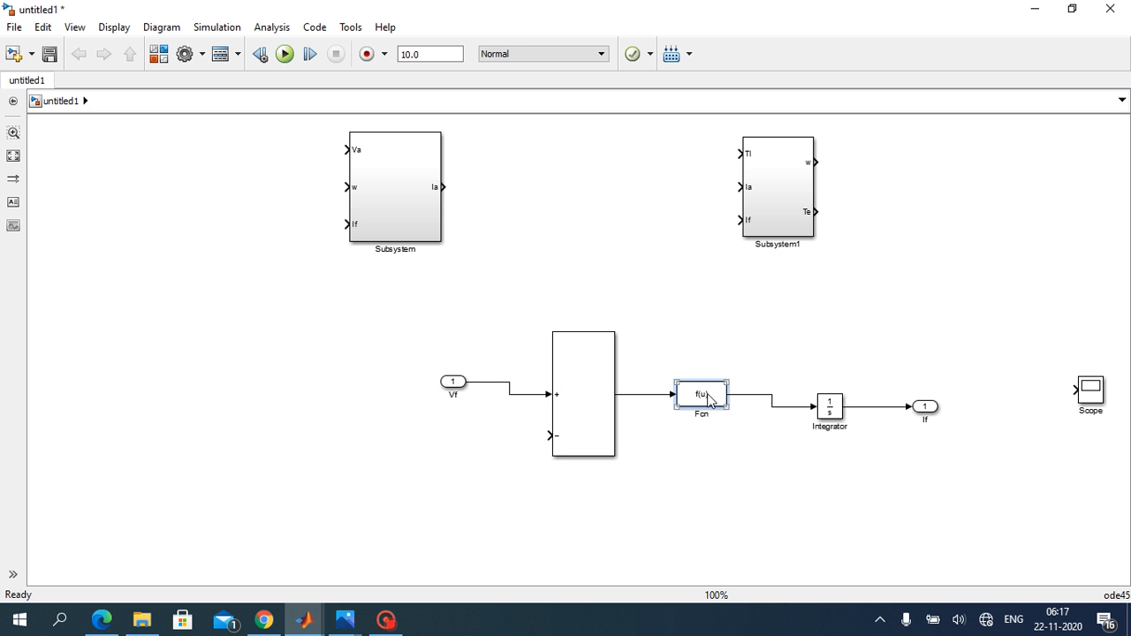
left_click_drag(709, 399, 462, 499)
left_click(471, 500)
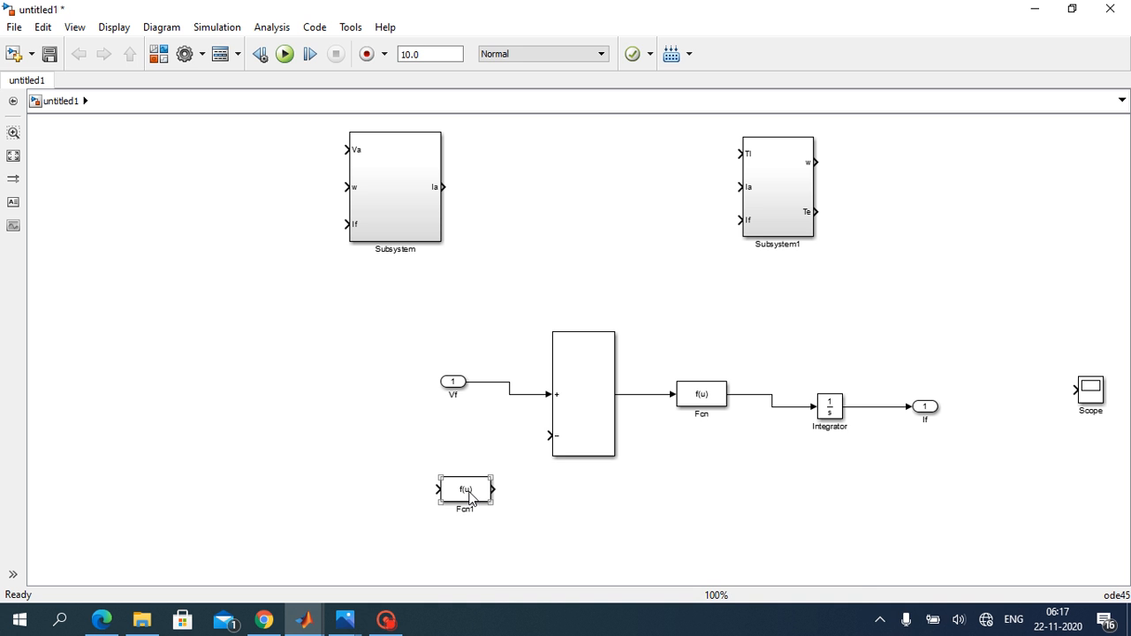
double_click(469, 492)
key("BackSpace")
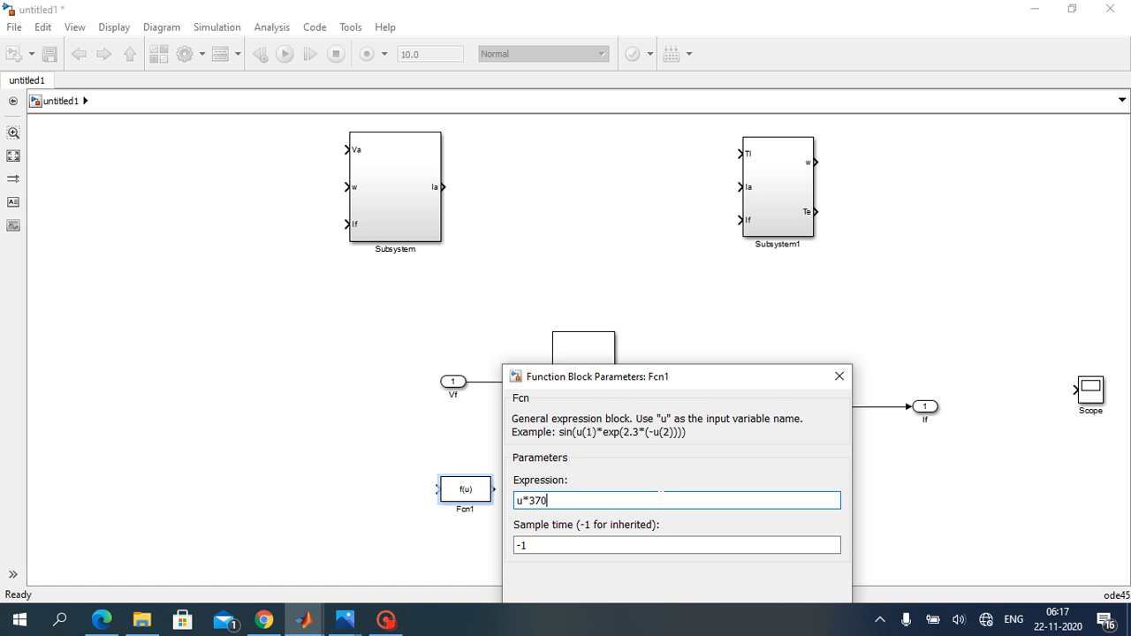
left_click_drag(767, 380, 787, 245)
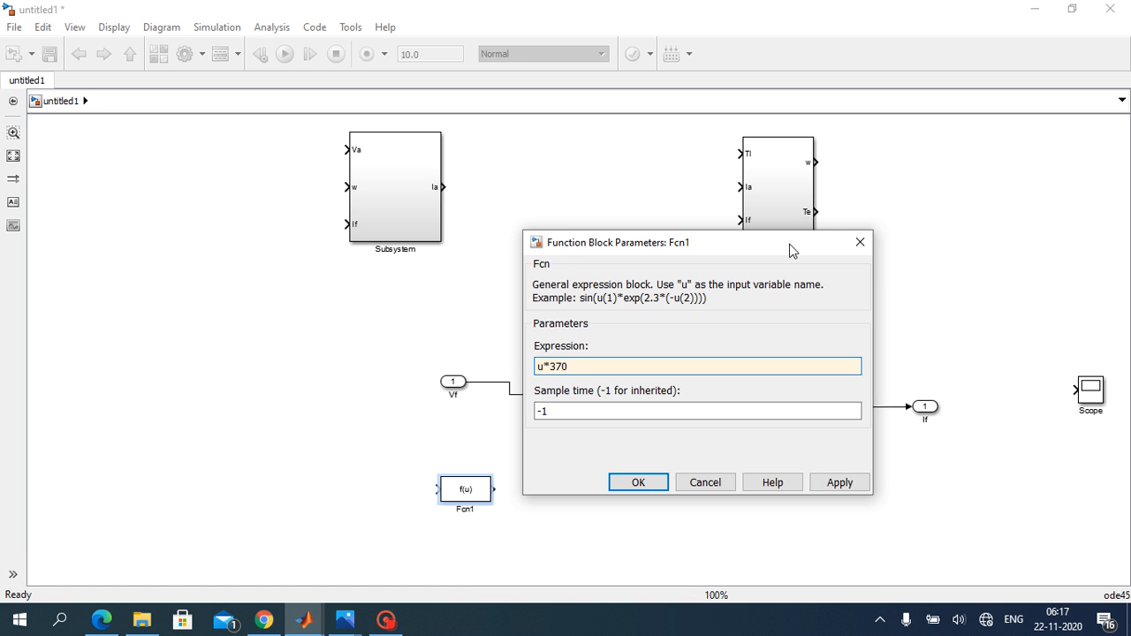
left_click(844, 483)
left_click(646, 487)
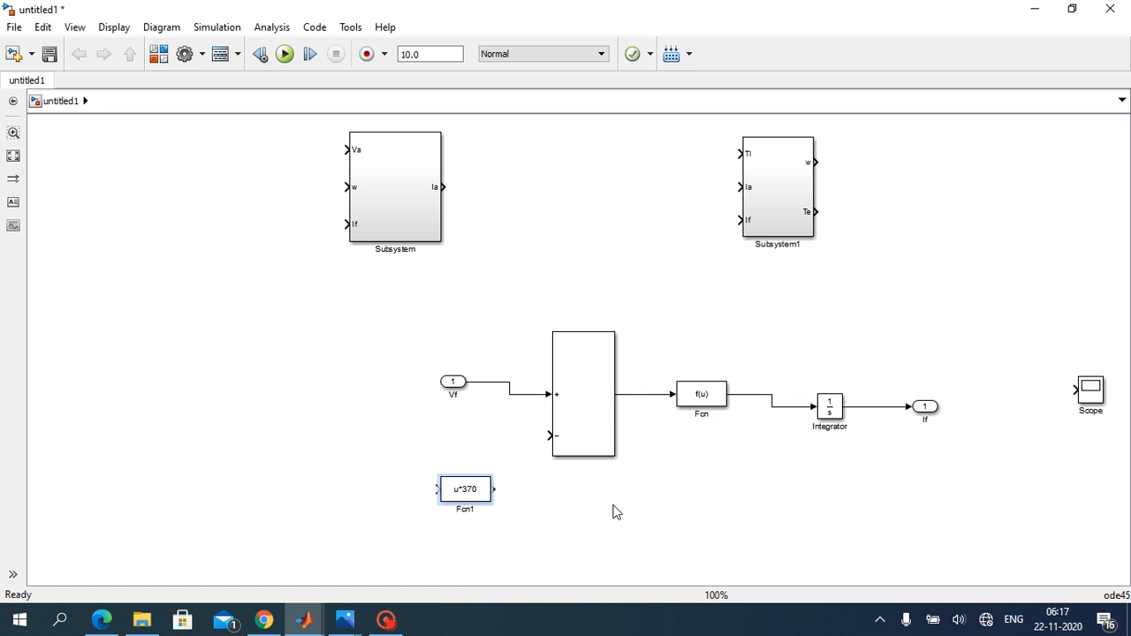
Step: Wire the feedback path from the Integrator output through the u*370 block to the Sum block's minus input
left_click(478, 502)
mouse_move(428, 489)
left_mouse_down()
mouse_move(719, 551)
mouse_move(919, 404)
mouse_move(886, 403)
left_mouse_up()
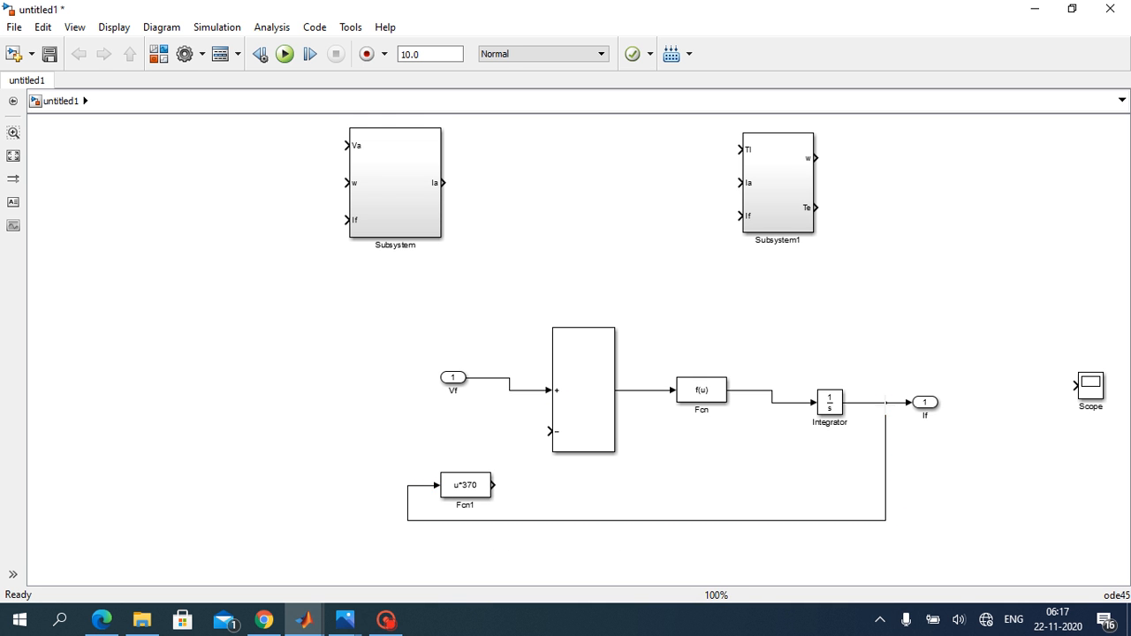
left_click_drag(493, 485, 550, 432)
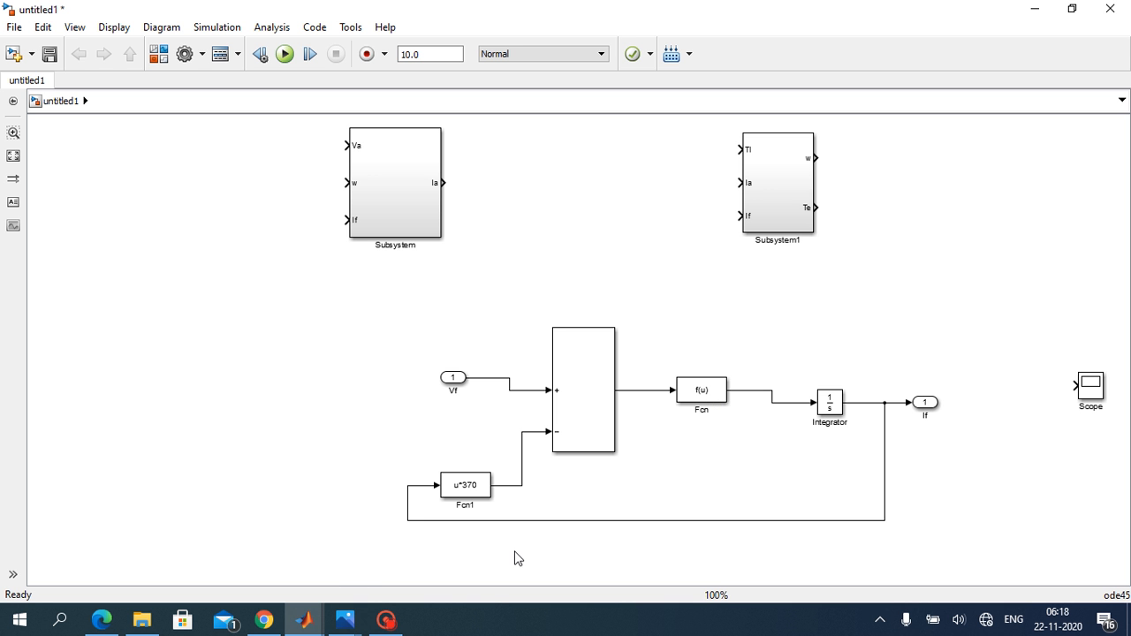
Step: Check the field current equation in the Photos image, then set the expression of the Fcn block before the Integrator to u/6.4
left_click(346, 619)
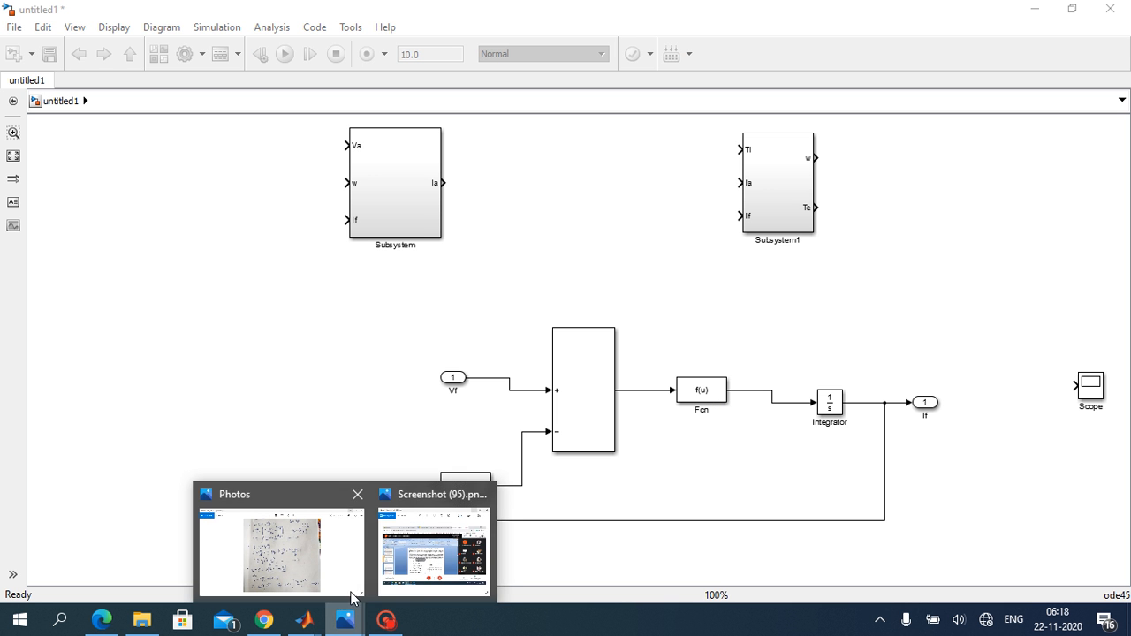
left_click(345, 563)
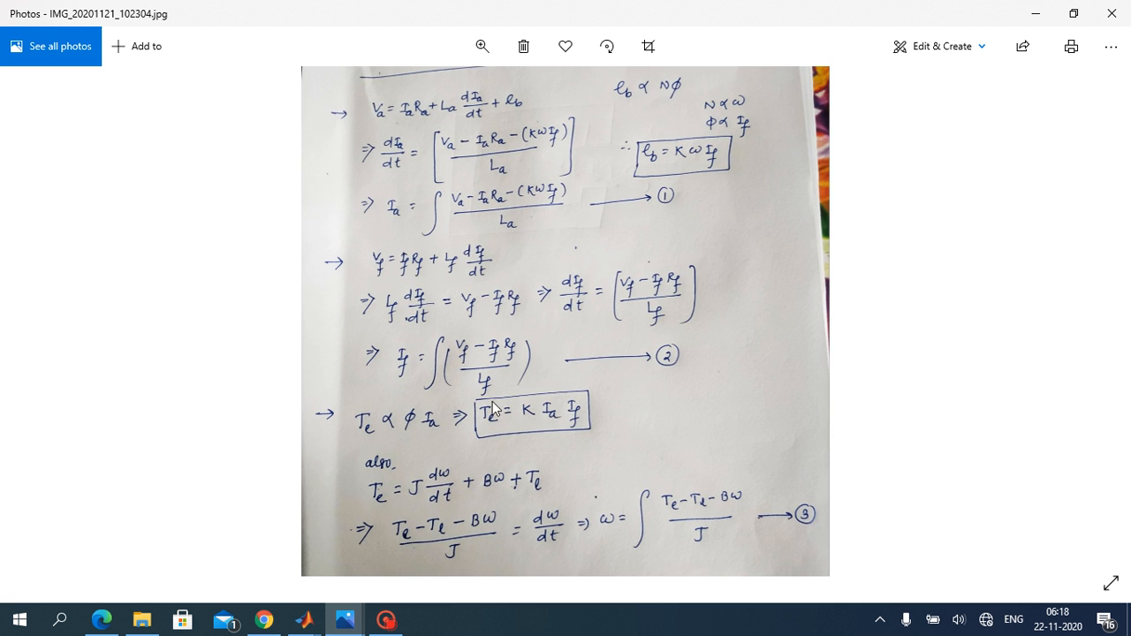
left_click(1030, 9)
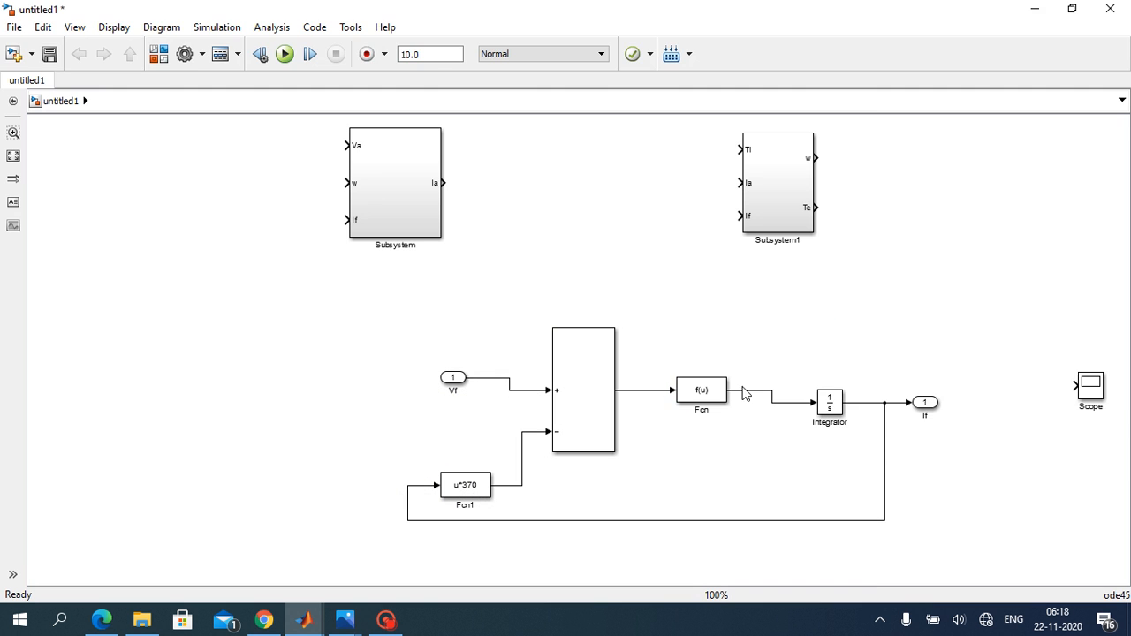
double_click(701, 389)
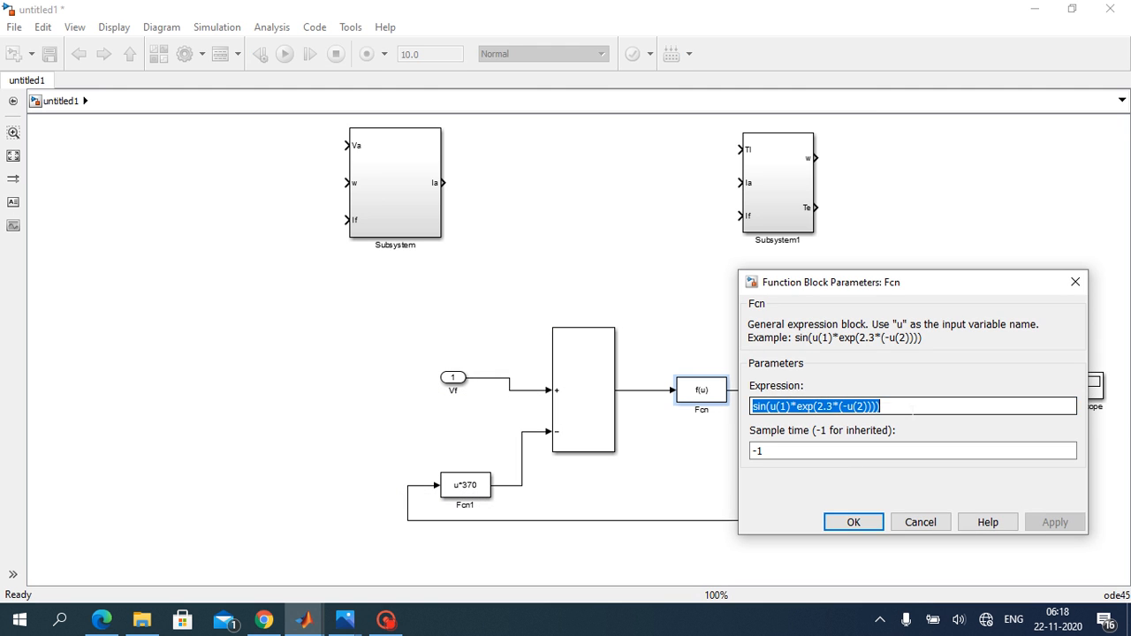
key("BackSpace")
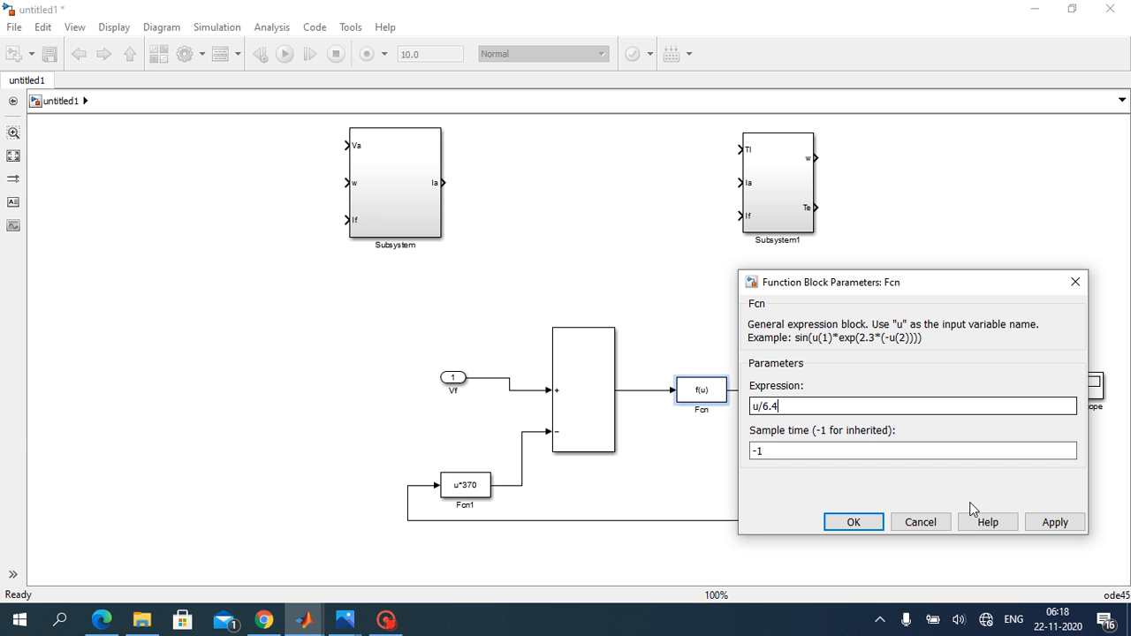
left_click(1071, 524)
left_click(854, 522)
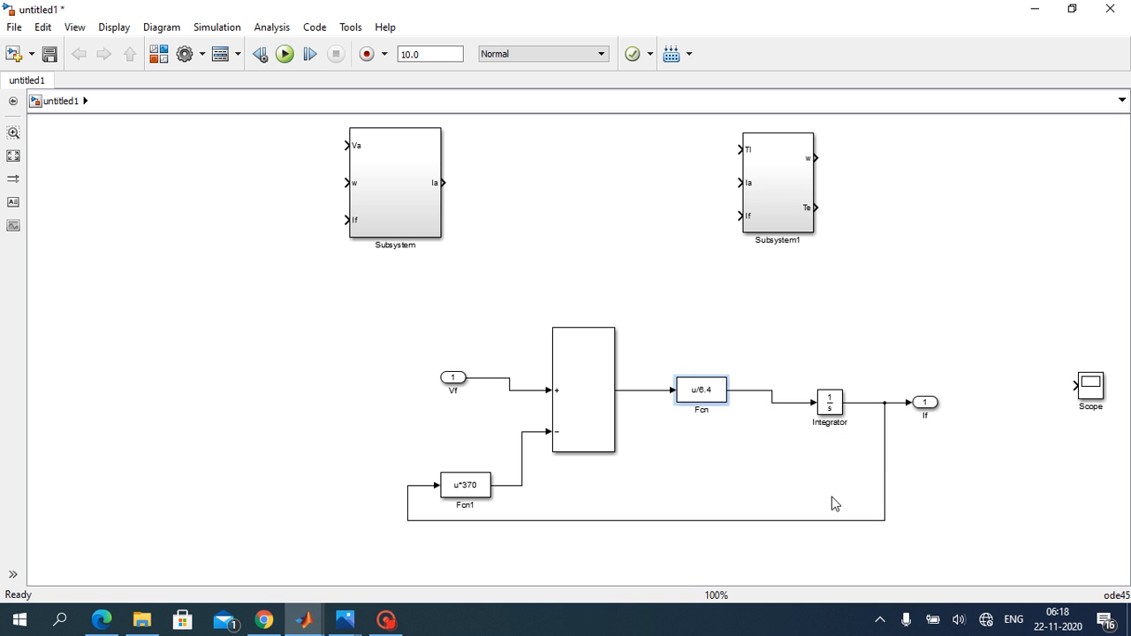
Step: Select all the field circuit blocks from Vf to If with their lines and create a subsystem from them
left_click(779, 479)
left_click_drag(372, 332, 1015, 547)
right_click(804, 518)
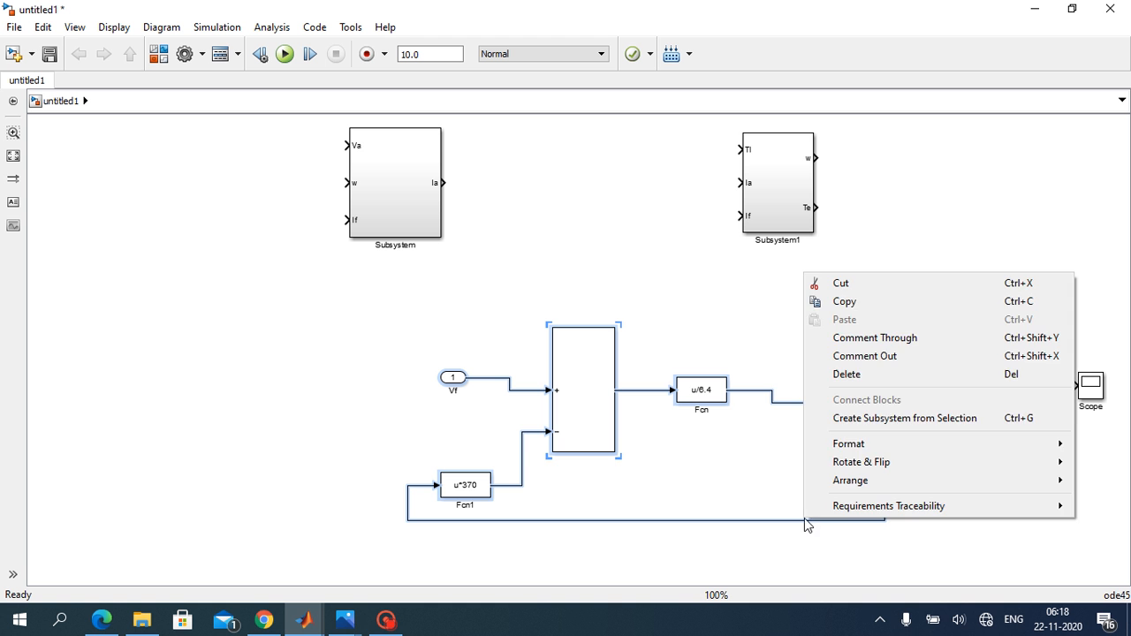
left_click(850, 418)
left_click(632, 470)
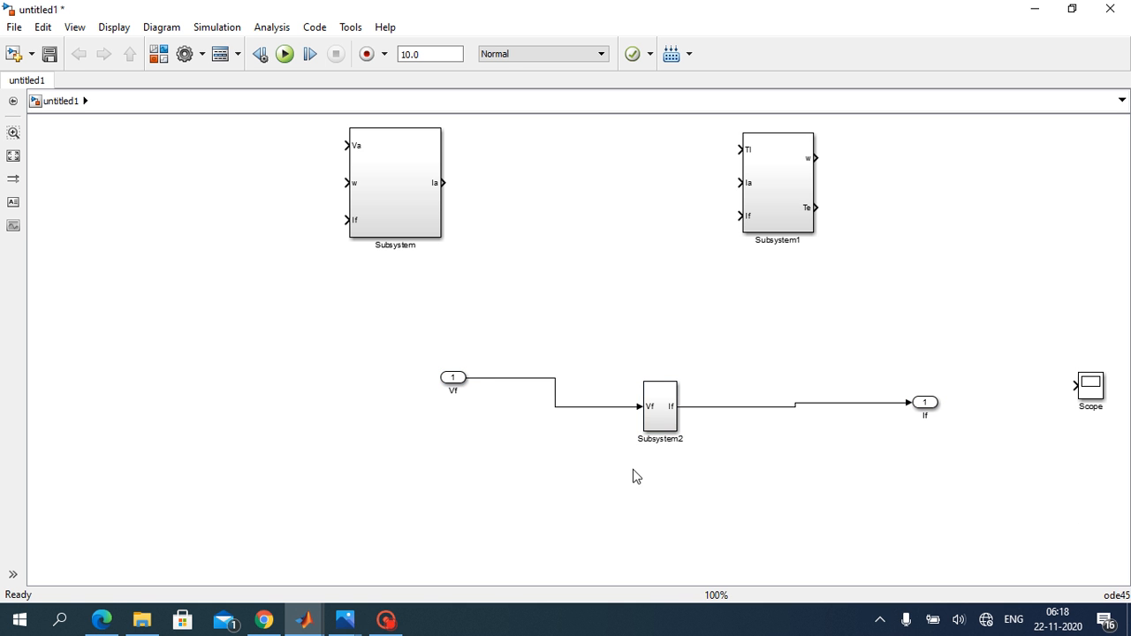
Step: Delete the outer Vf and If port blocks and their connecting lines around the new field circuit subsystem
left_click_drag(442, 339, 693, 452)
left_click(614, 453)
left_click_drag(470, 338, 563, 434)
key("Delete")
left_click_drag(775, 329, 980, 513)
key("Delete")
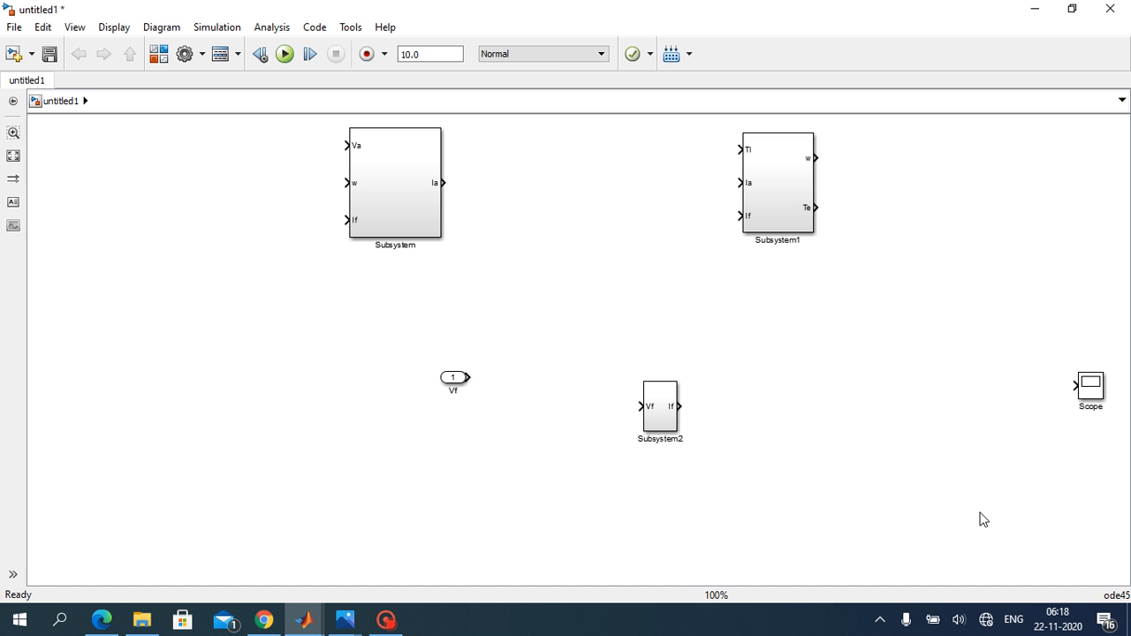
left_click_drag(412, 348, 505, 415)
key("Delete")
Step: Duplicate the Scope block and move the original Scope to the area below and beyond Subsystem1
left_click_drag(1092, 389, 1008, 468)
left_click(889, 343)
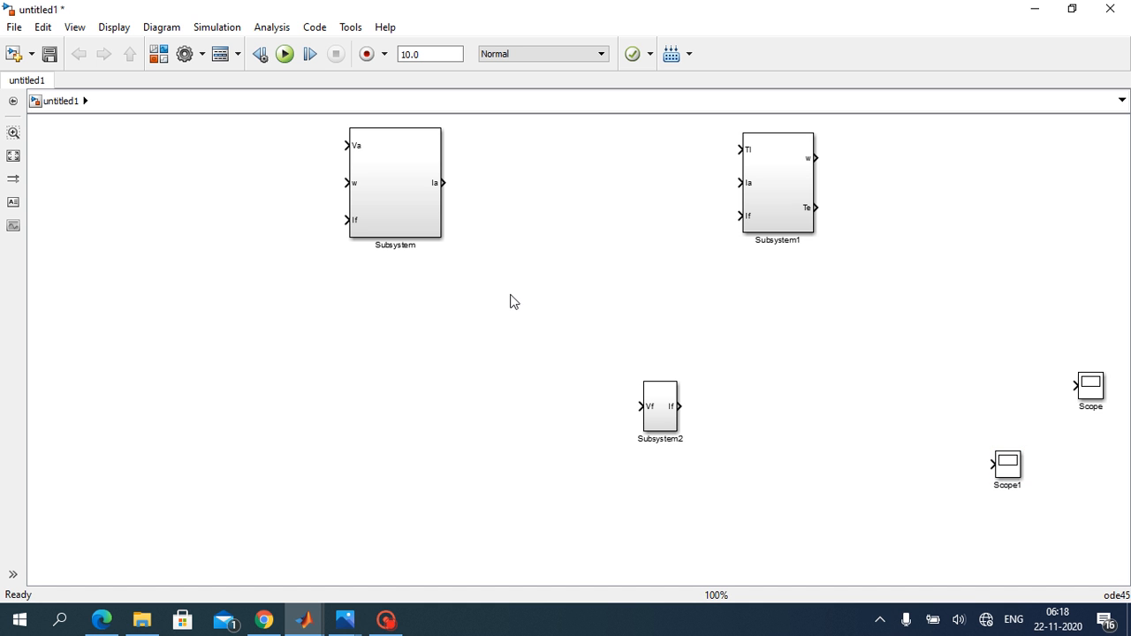
left_click(1087, 389)
left_click_drag(1087, 393, 948, 309)
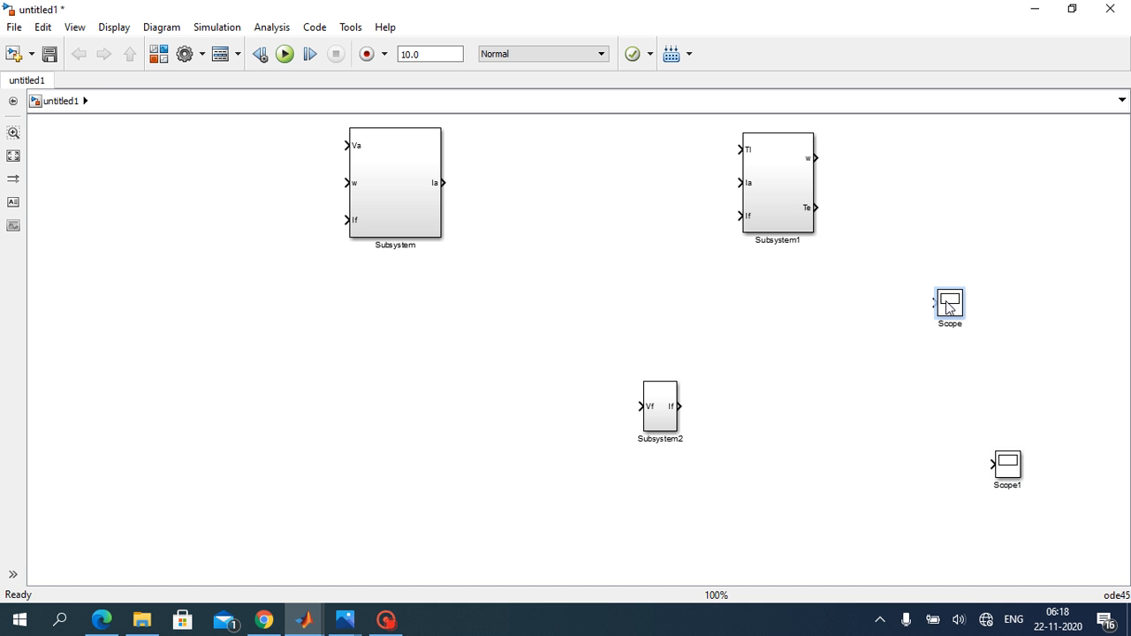
left_click(958, 369)
Step: Set the number of axes of Scope1 to 2 and close its scope window
double_click(1009, 470)
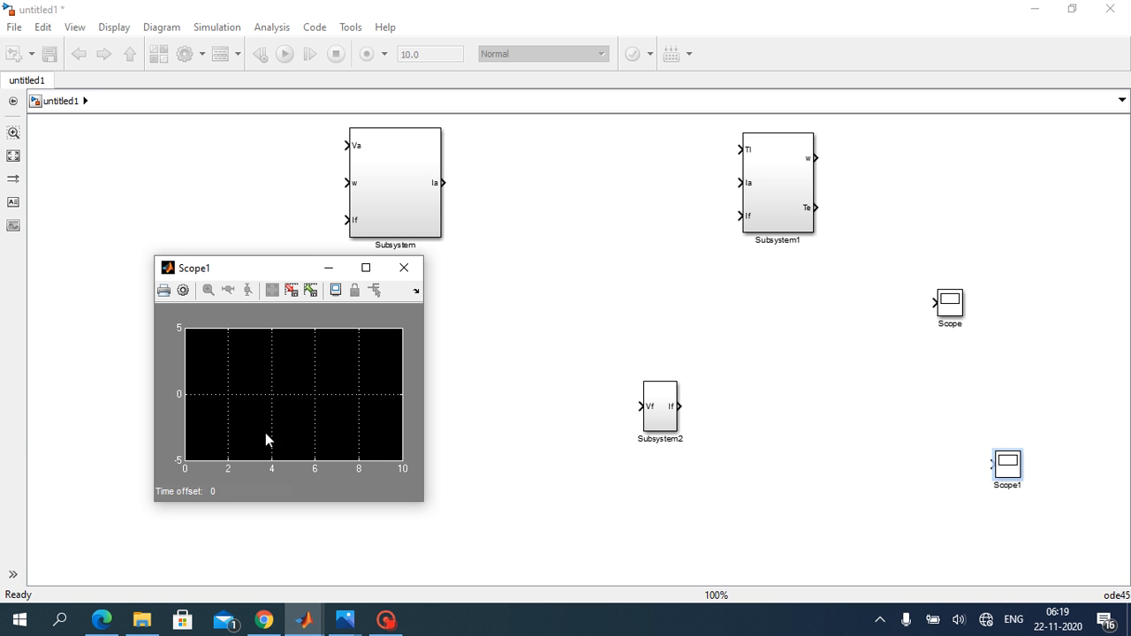
left_click(185, 295)
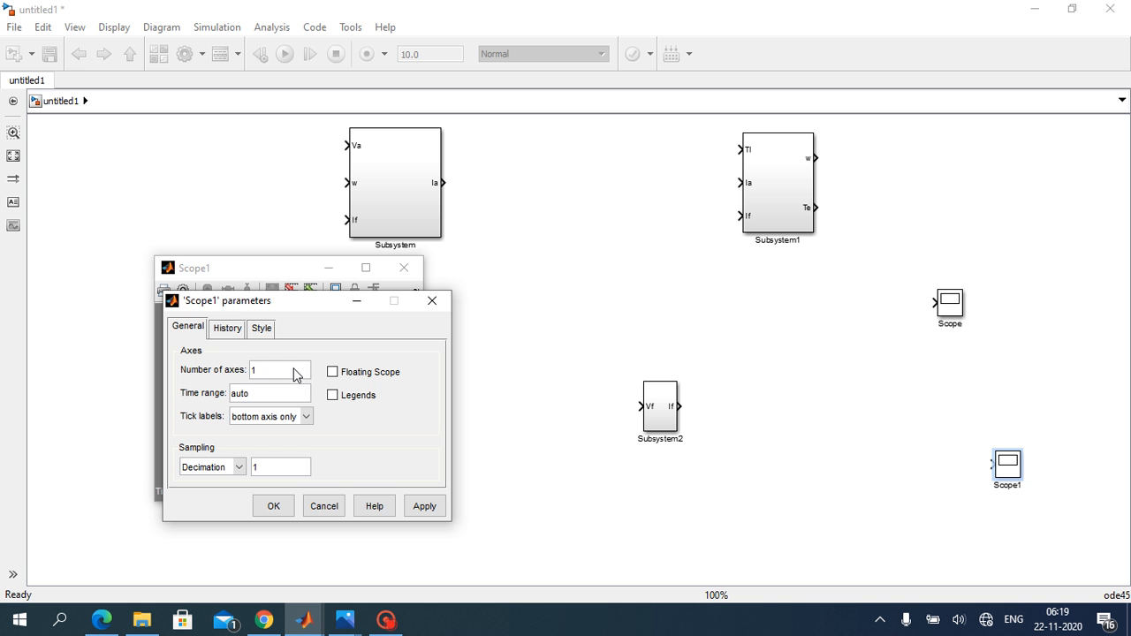
left_click(421, 506)
left_click(283, 507)
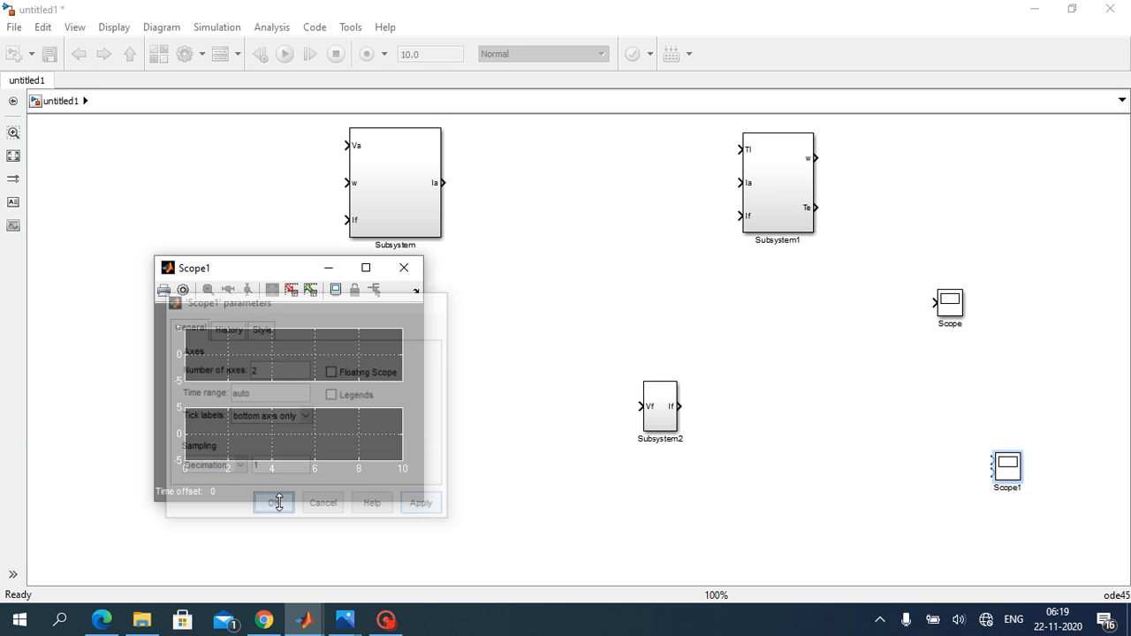
left_click(404, 267)
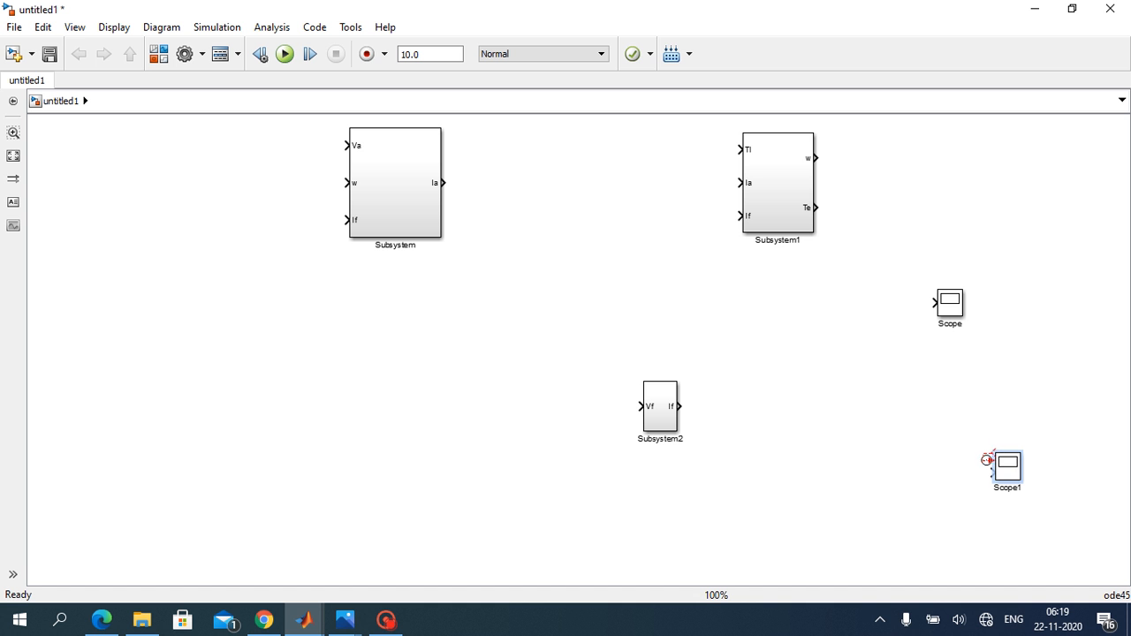
Step: Enlarge the Scope1 block and move it closer to Subsystem2
left_click(1004, 460)
left_click_drag(993, 448, 933, 383)
left_click_drag(972, 440, 864, 461)
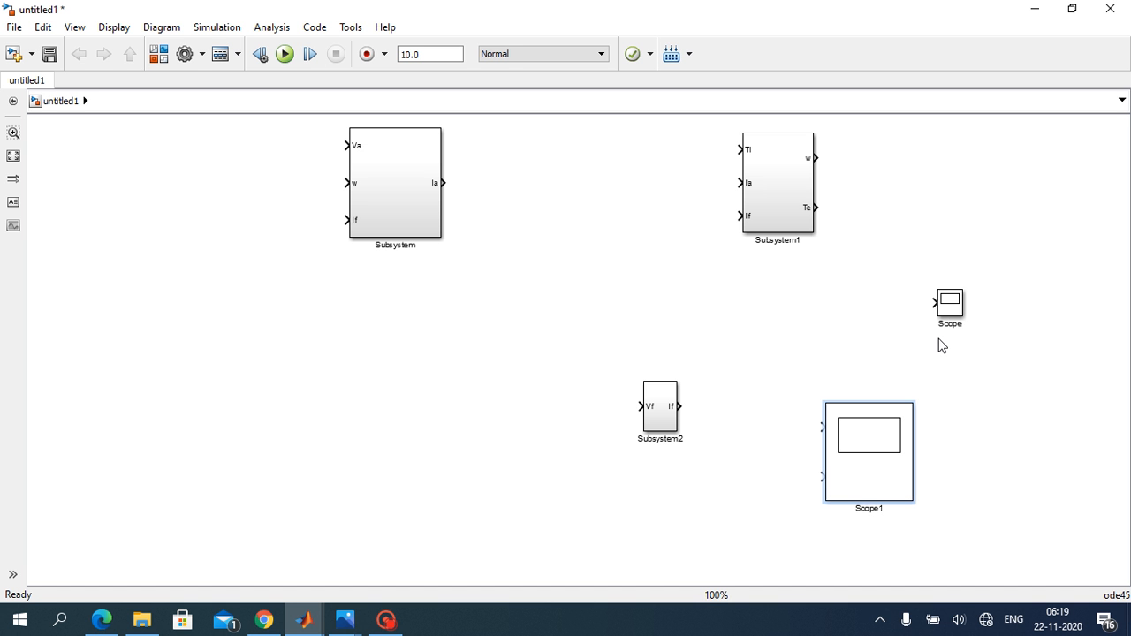
Step: Set the number of axes of the Scope block to 3 and enlarge the block
left_click(945, 312)
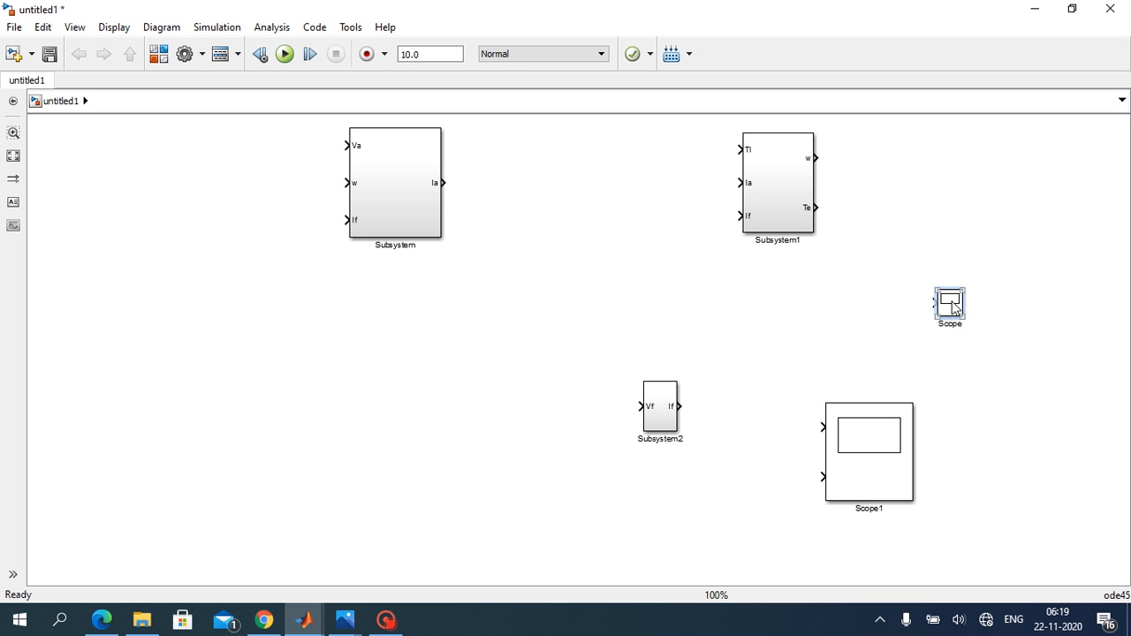
double_click(952, 306)
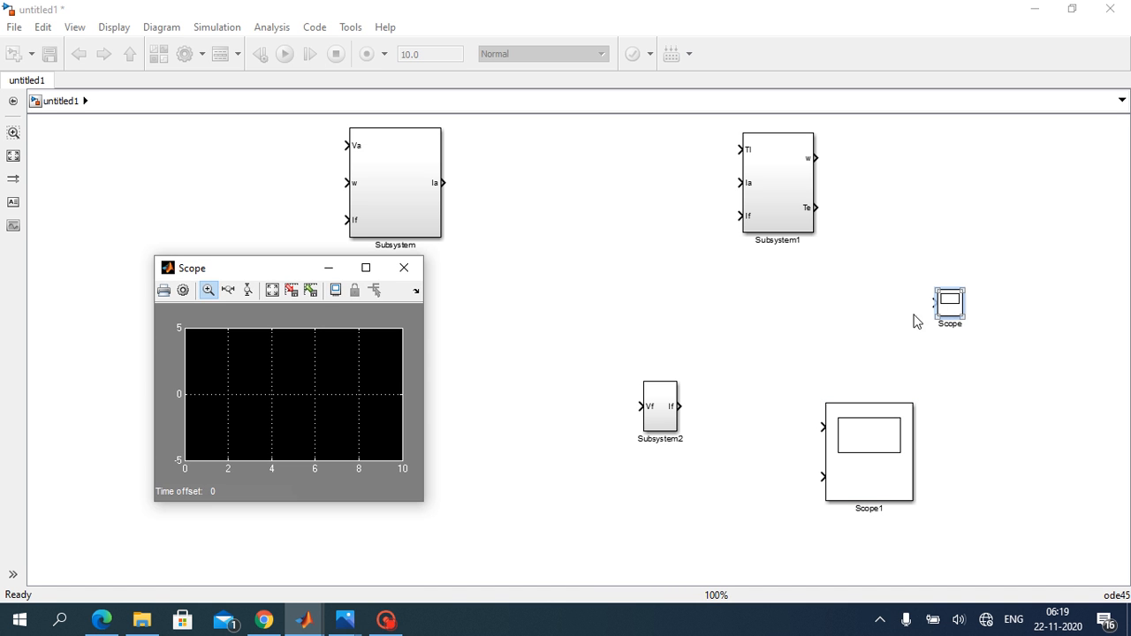
left_click(184, 290)
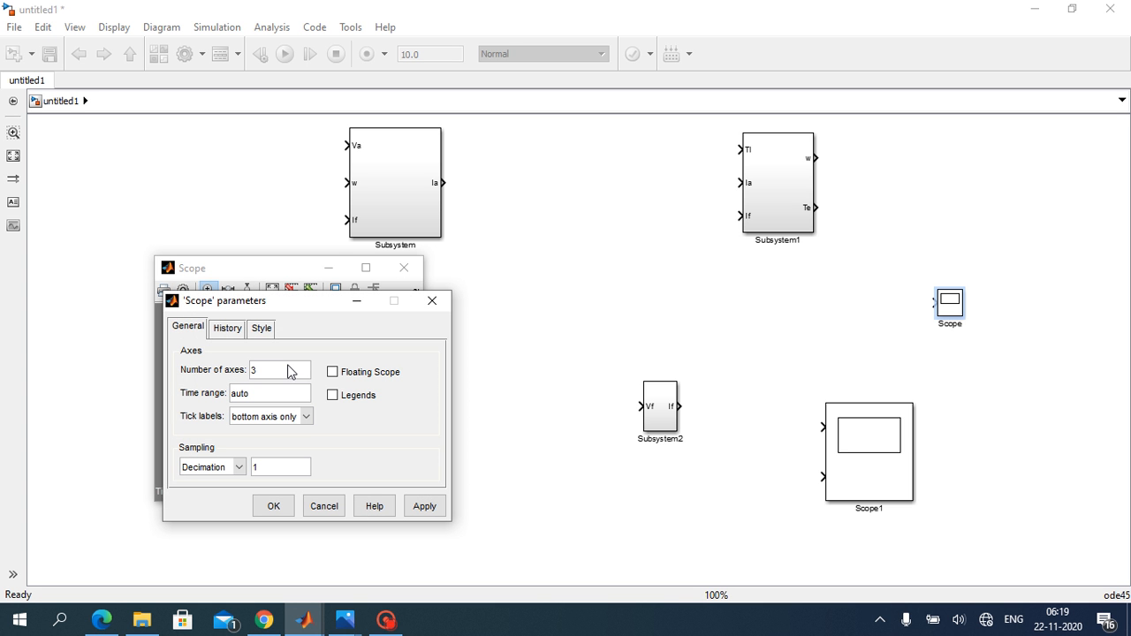
left_click(424, 505)
left_click(271, 506)
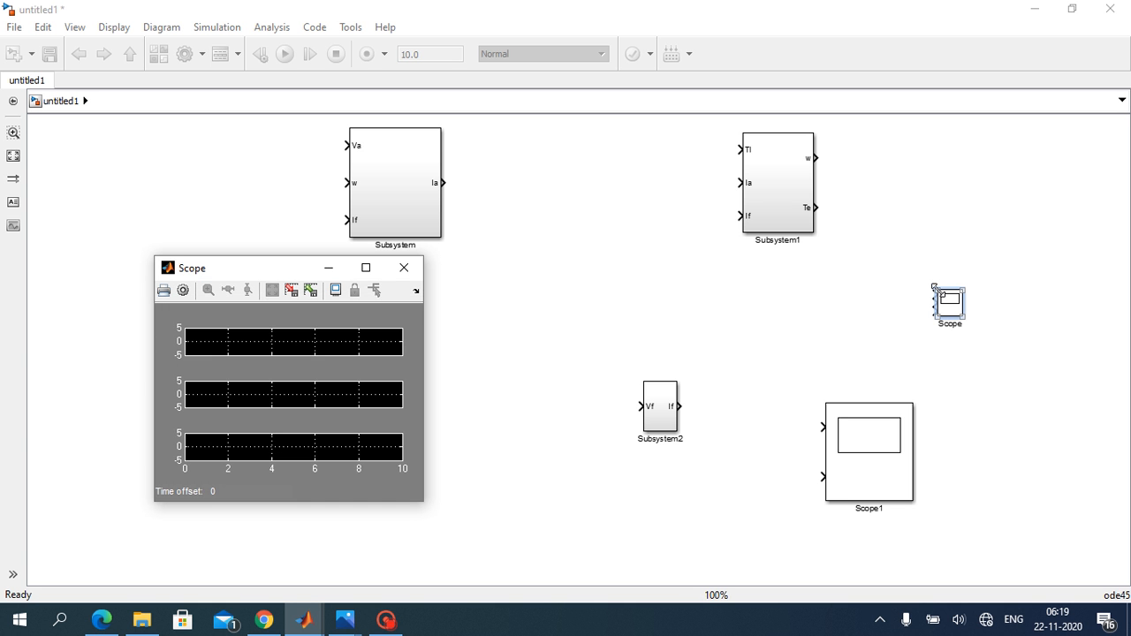
left_click_drag(935, 287, 980, 220)
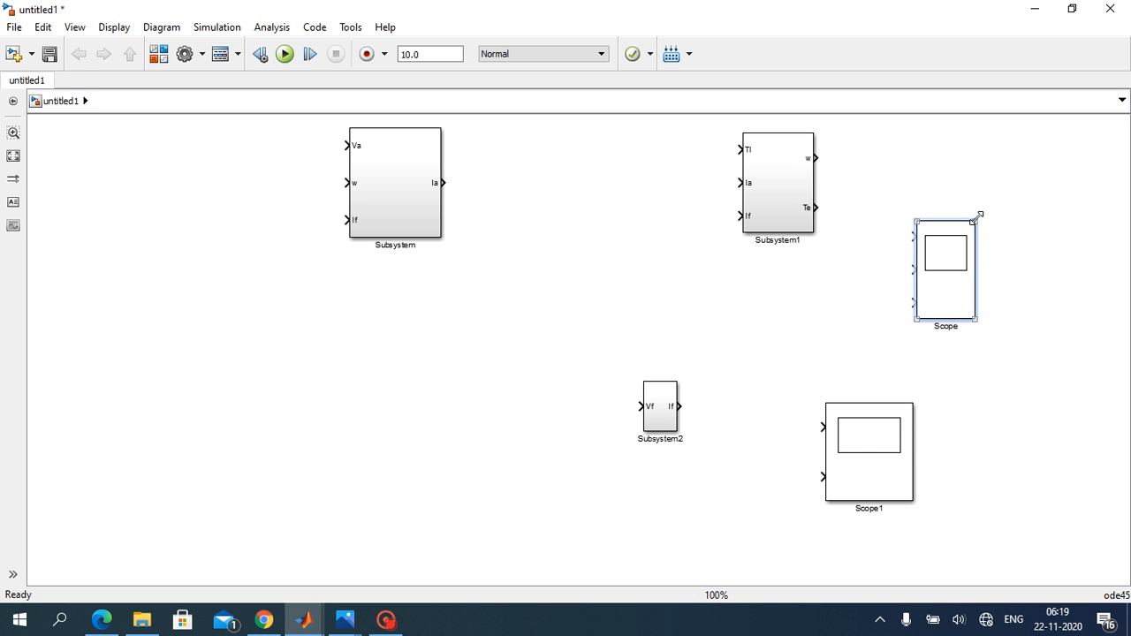
Step: Make the Scope1 block narrower and shift the Scope block farther away from Subsystem1
left_click(908, 436)
left_click_drag(914, 404, 881, 419)
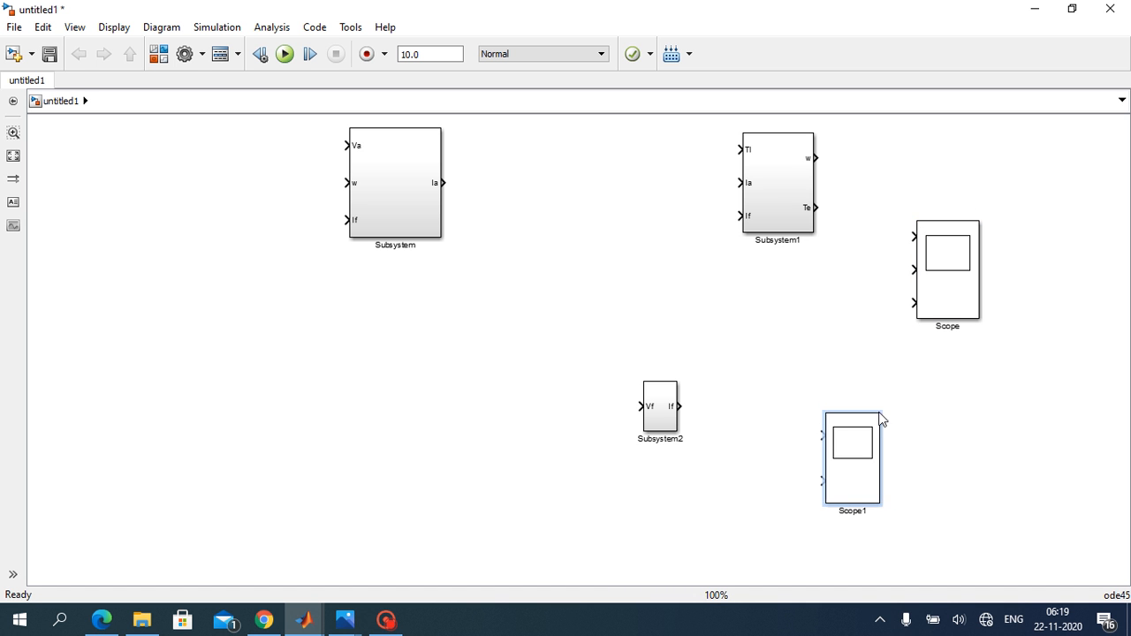
left_click(922, 354)
left_click_drag(945, 277, 1020, 270)
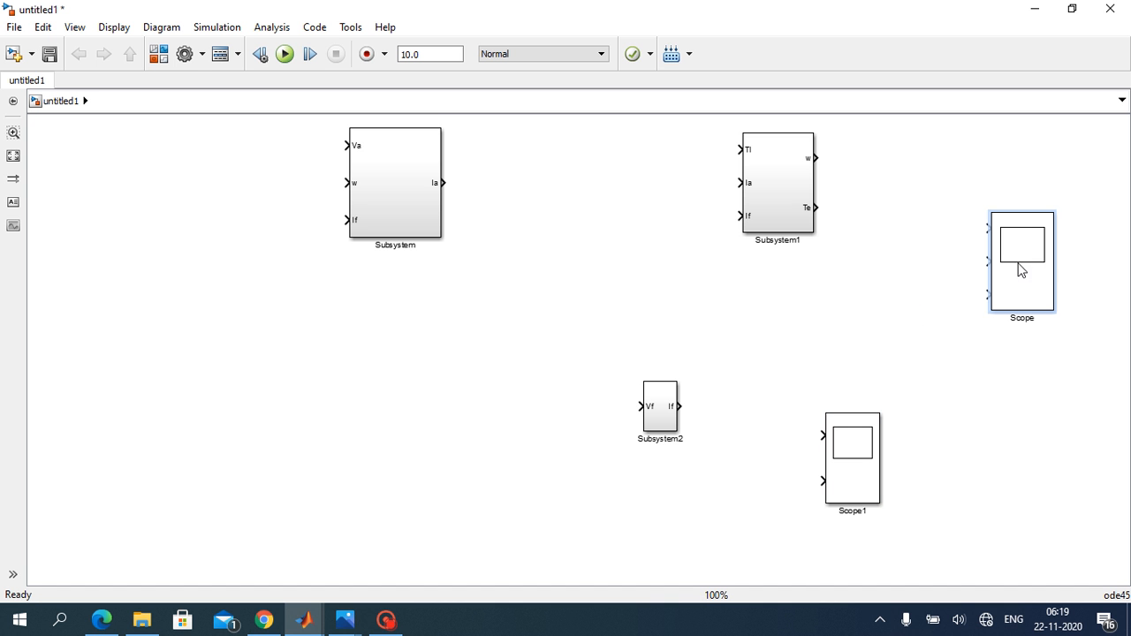
left_click(1045, 424)
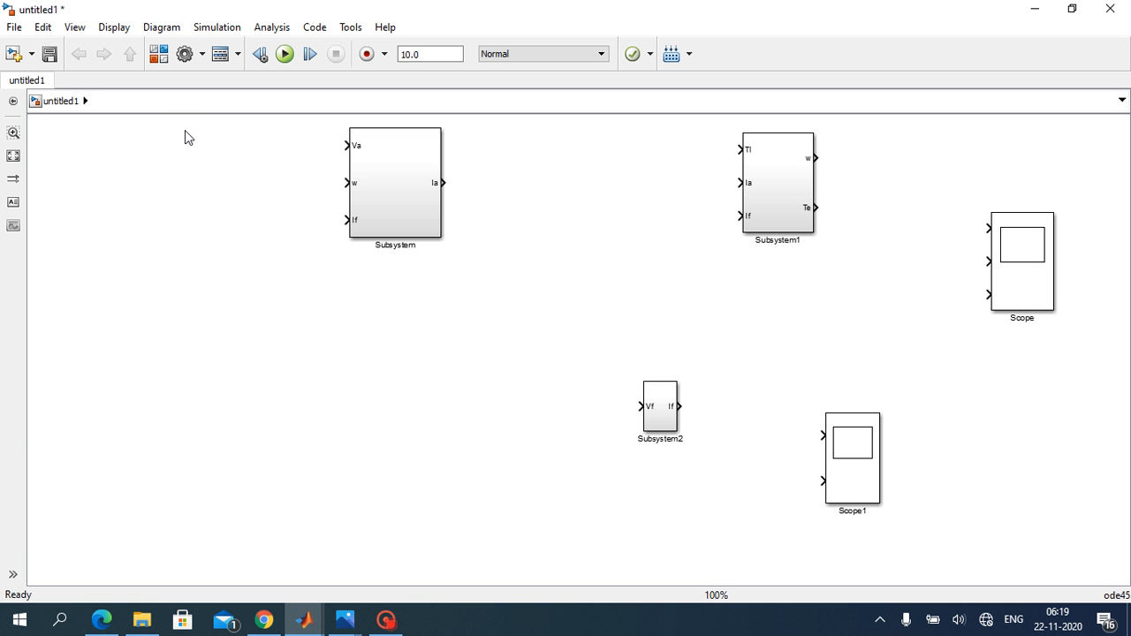
Step: Add a Constant block from the Commonly Used Blocks library and place it beside Subsystem's Va input
left_click(163, 64)
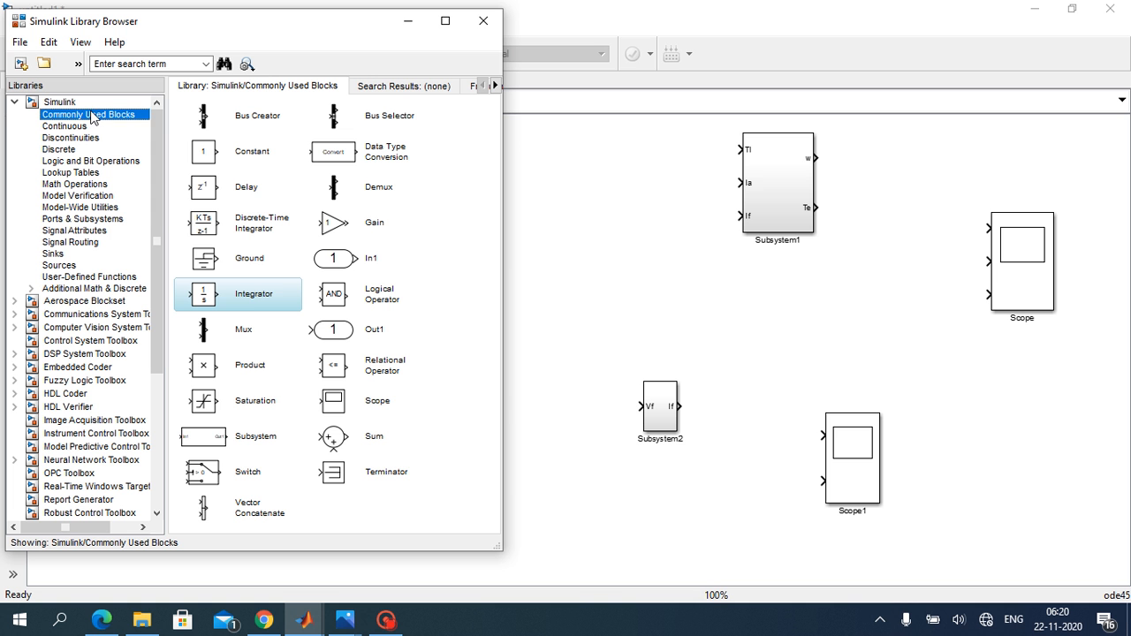
left_click(235, 155)
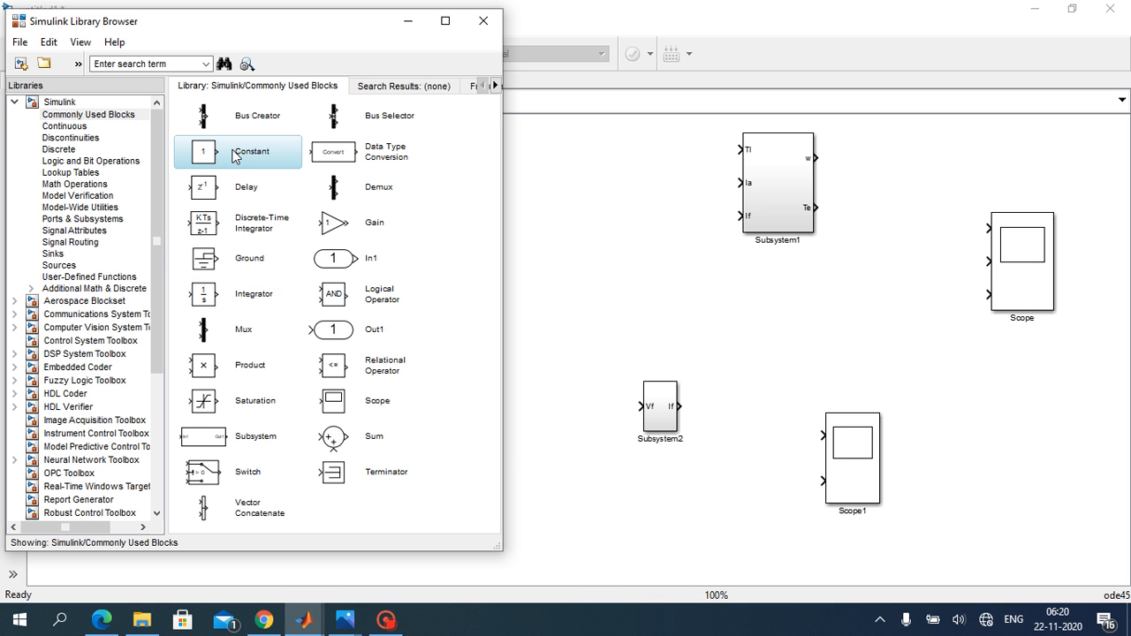
right_click(252, 156)
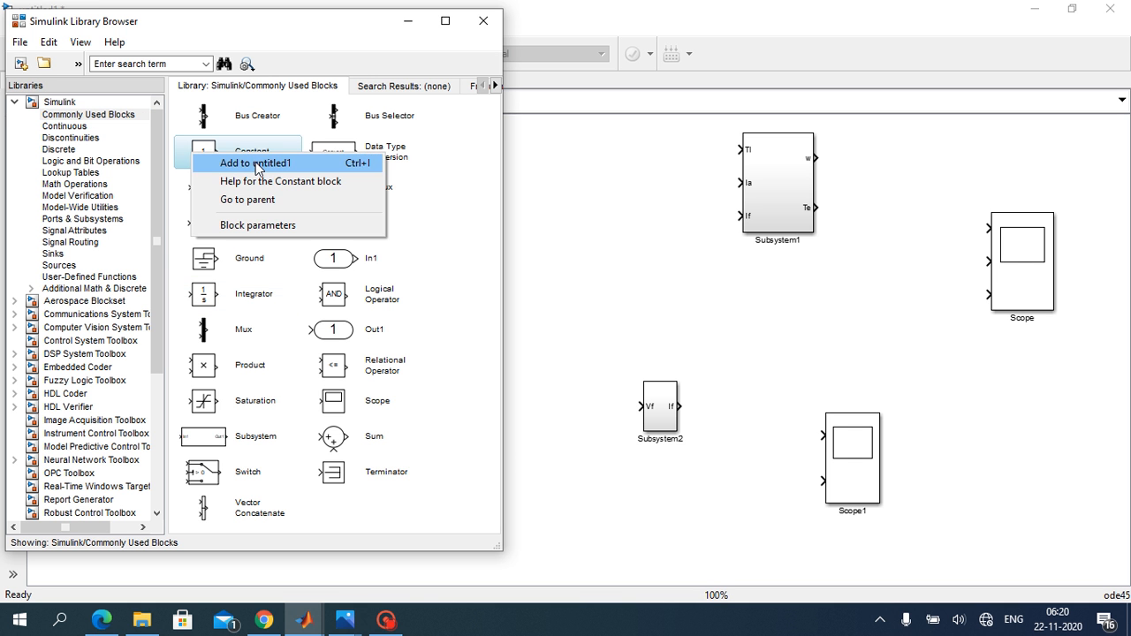
left_click(256, 164)
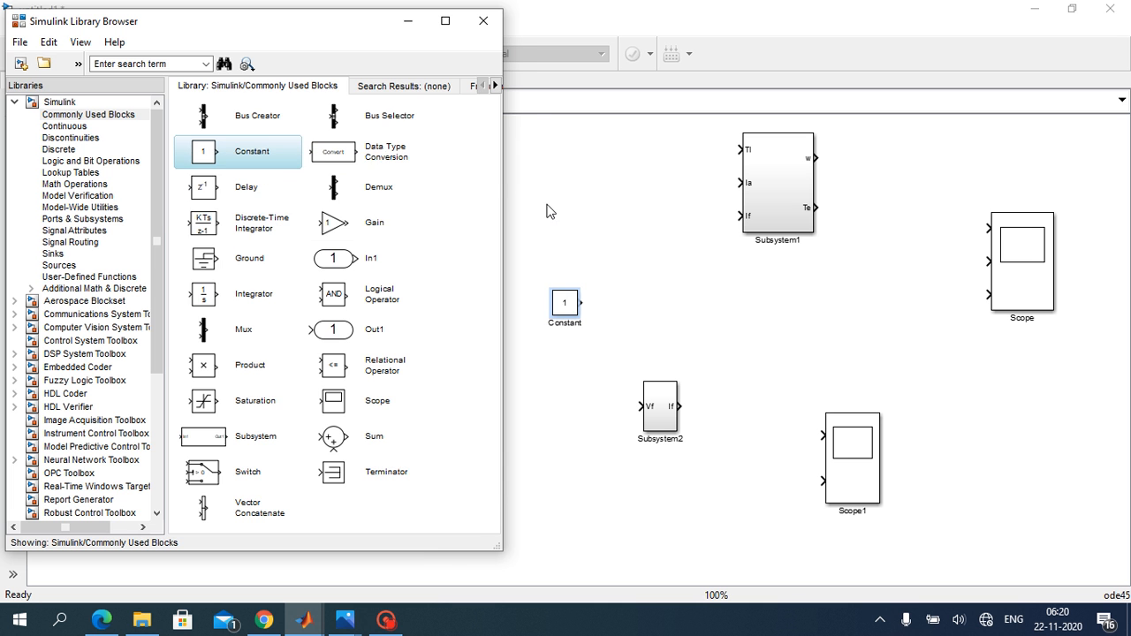
left_click(592, 297)
left_click_drag(573, 302, 195, 145)
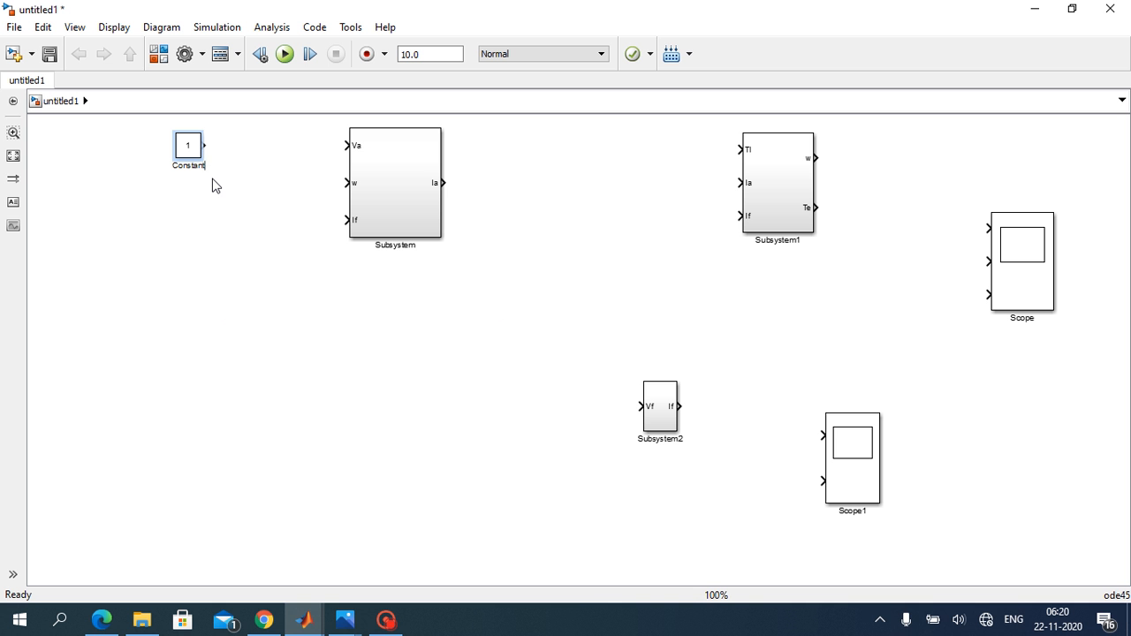
Step: Rename the Constant block Va and set its constant value to 220
key("BackSpace")
key("BackSpace")
key("BackSpace")
key("BackSpace")
key("BackSpace")
key("BackSpace")
key("BackSpace")
key("BackSpace")
type("Va")
double_click(188, 145)
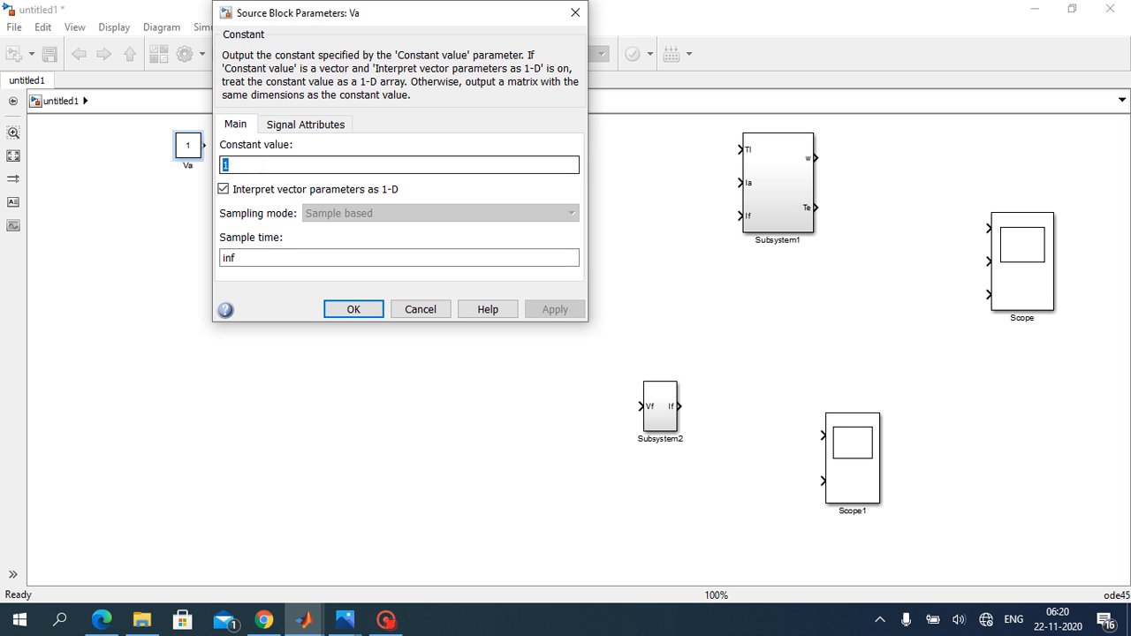
type("220")
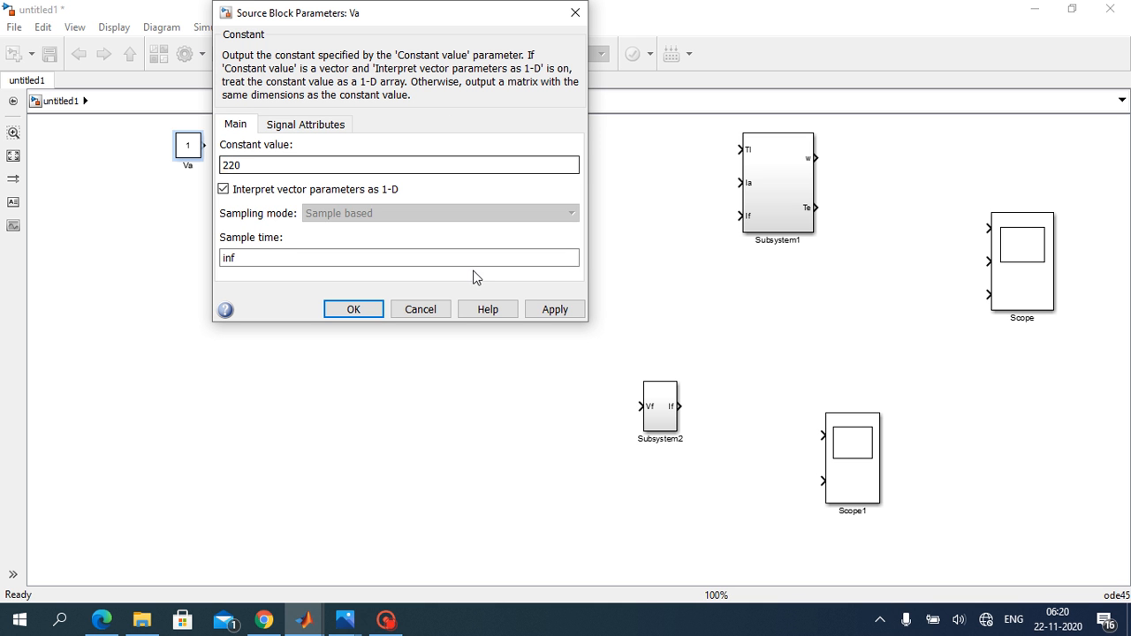
left_click(557, 304)
left_click(375, 309)
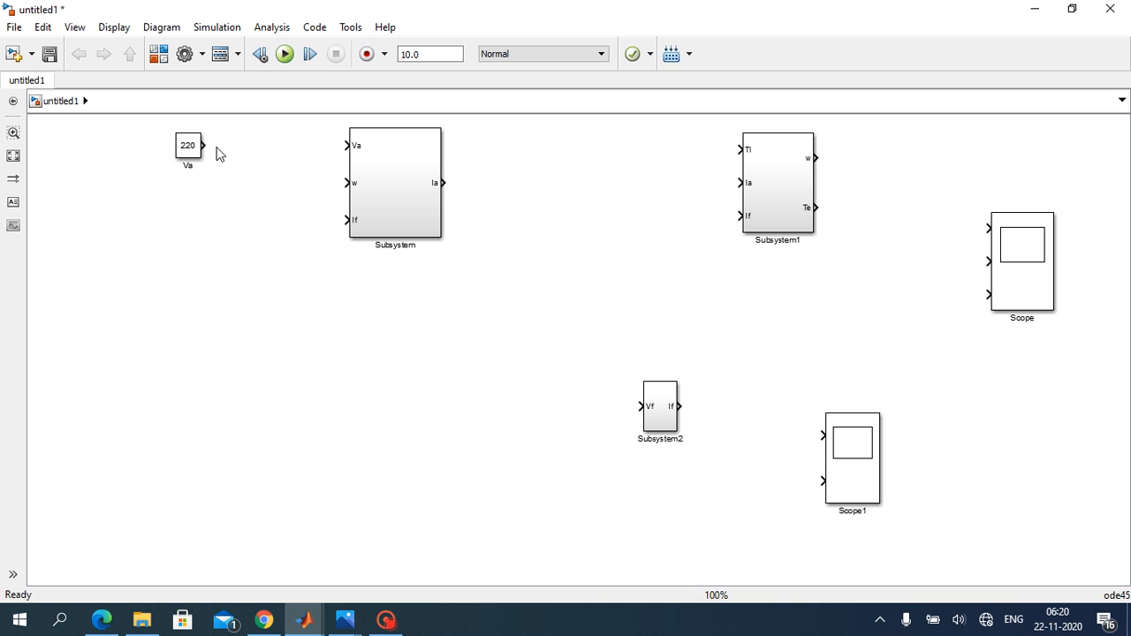
Step: Connect the Va constant to Subsystem's Va input and feed Subsystem1's w output back to Subsystem's w input
left_click_drag(210, 146, 346, 145)
left_click_drag(346, 145, 346, 145)
left_click_drag(817, 158, 350, 183)
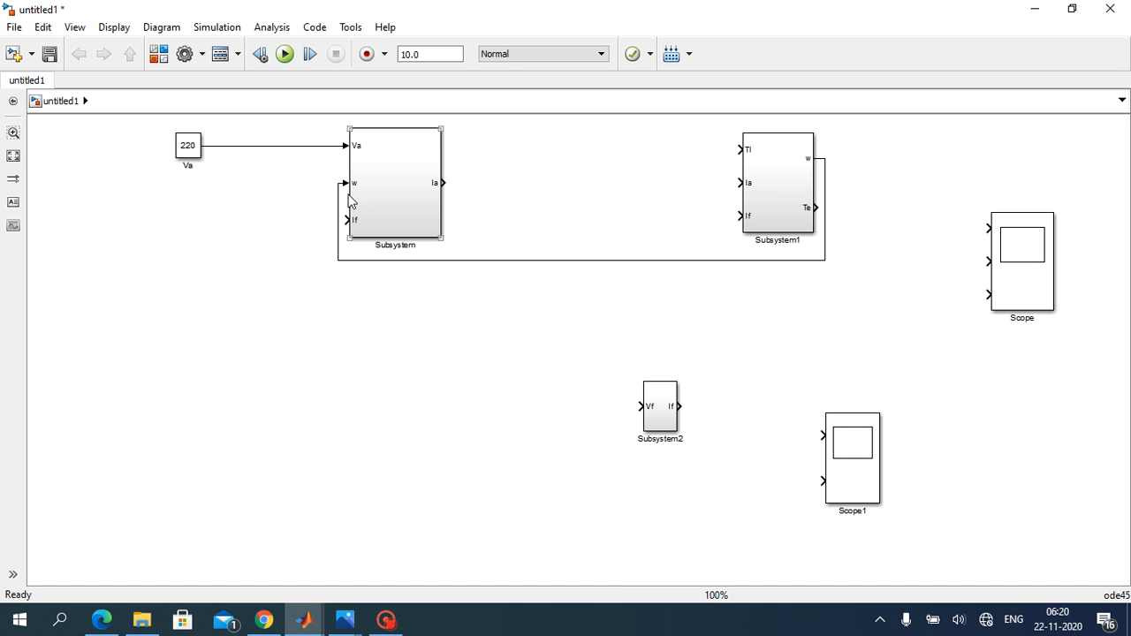
Step: Place Subsystem2 below the Va constant, connecting its If output to Subsystem's If input and its Vf input to the Va line
left_click_drag(647, 385, 347, 220)
left_click(179, 394)
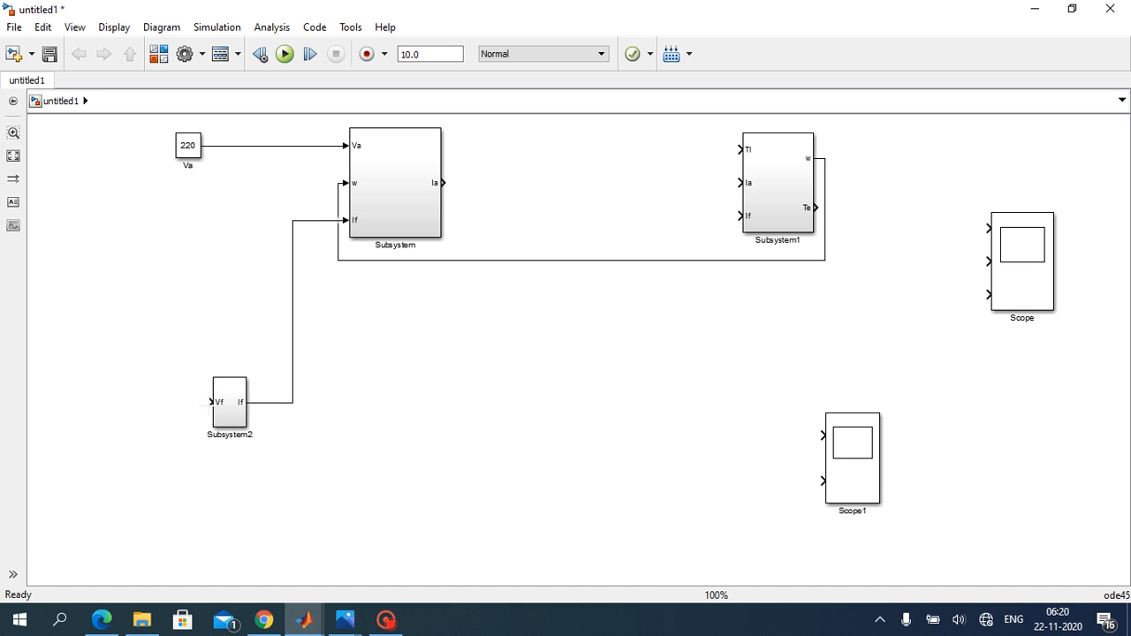
left_click_drag(202, 402, 245, 146)
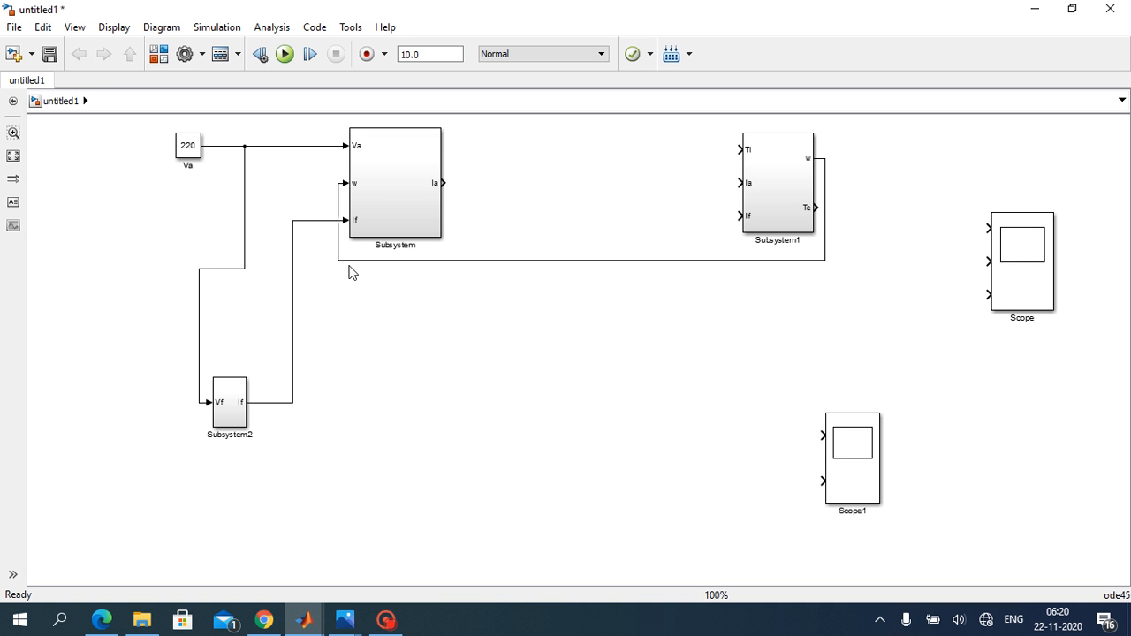
Step: Connect Subsystem's Ia output to Subsystem1's Ia input and move the Scope1 block closer to Subsystem1
left_click_drag(442, 183, 740, 183)
left_click_drag(853, 456, 844, 390)
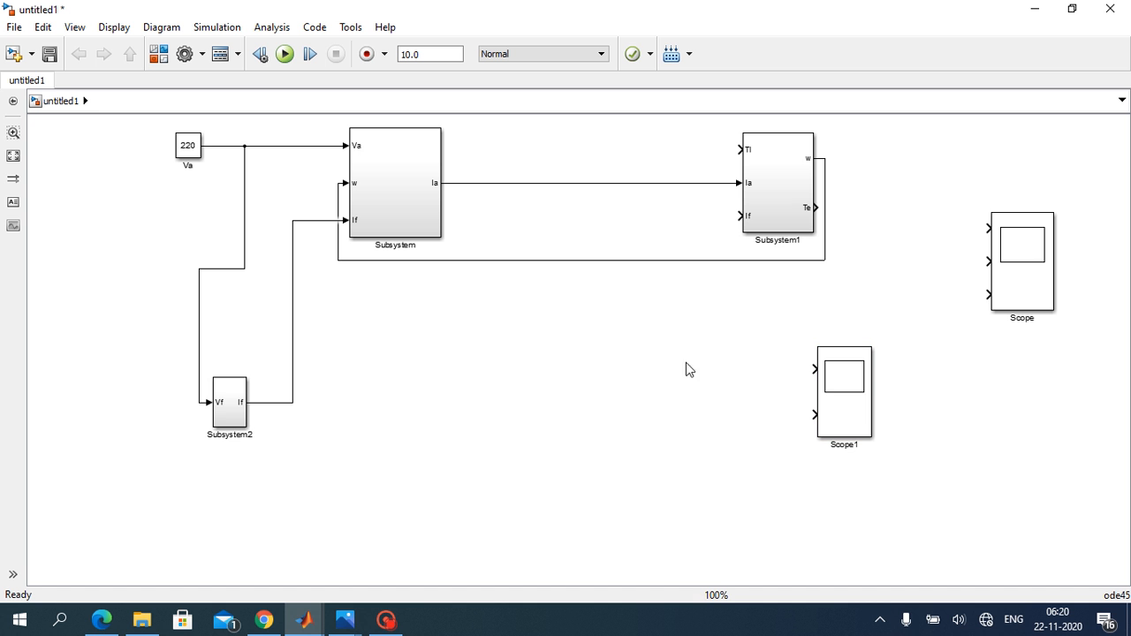
Step: Copy the Va constant block next to Subsystem1's Tl input and name the copy Tl
left_click(184, 152)
left_click_drag(184, 152, 632, 149)
left_click(641, 162)
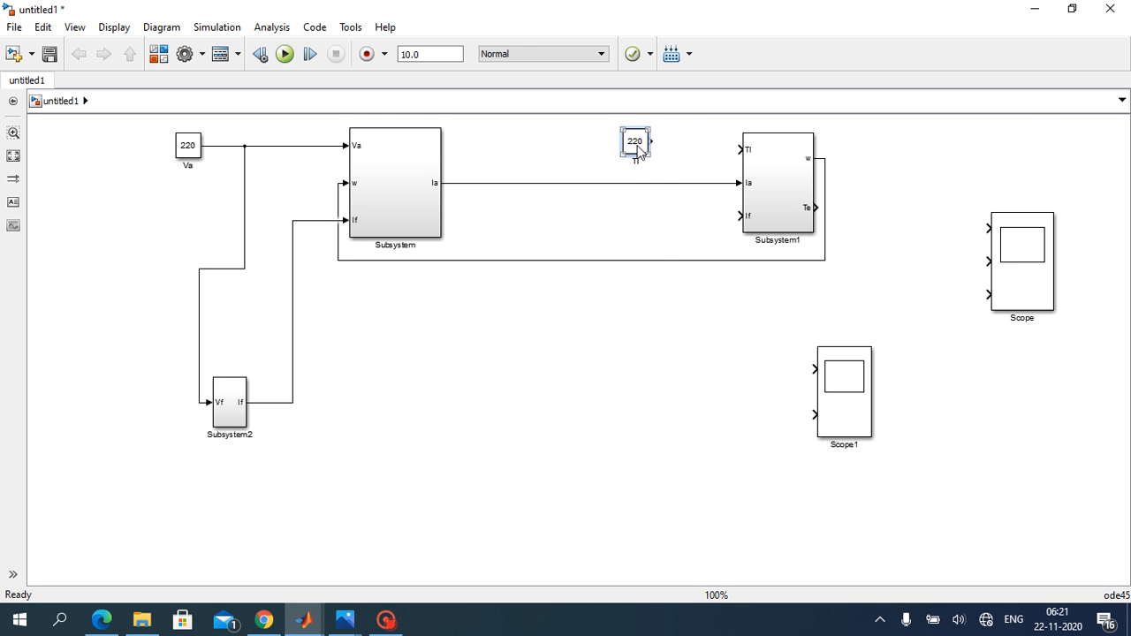
Step: Set the Tl block's constant value to 2.5
double_click(636, 144)
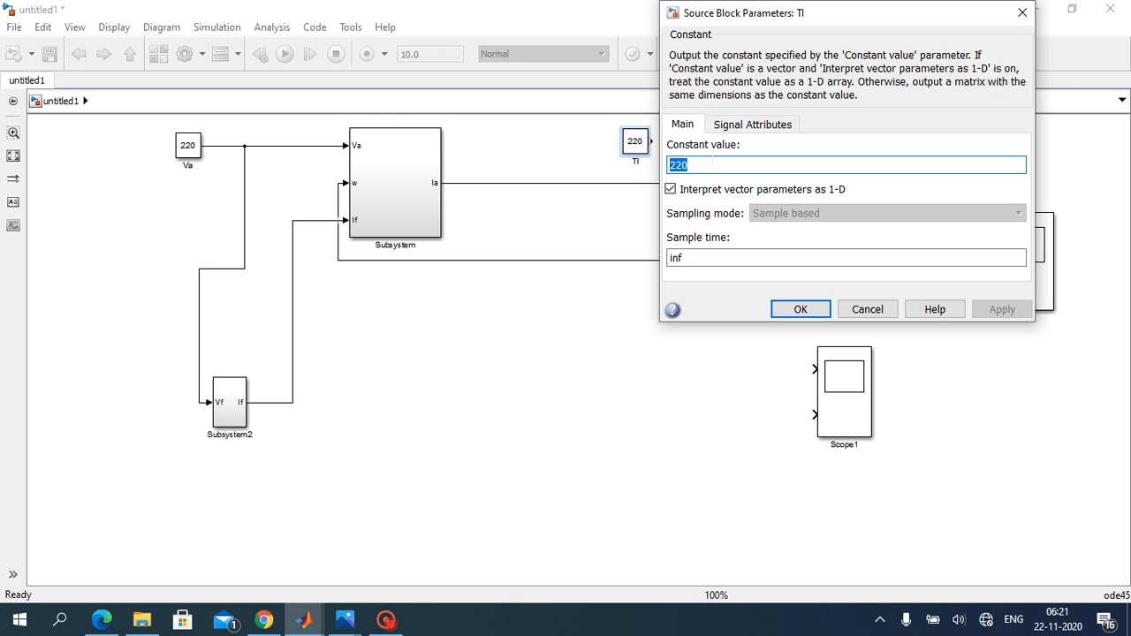
key("BackSpace")
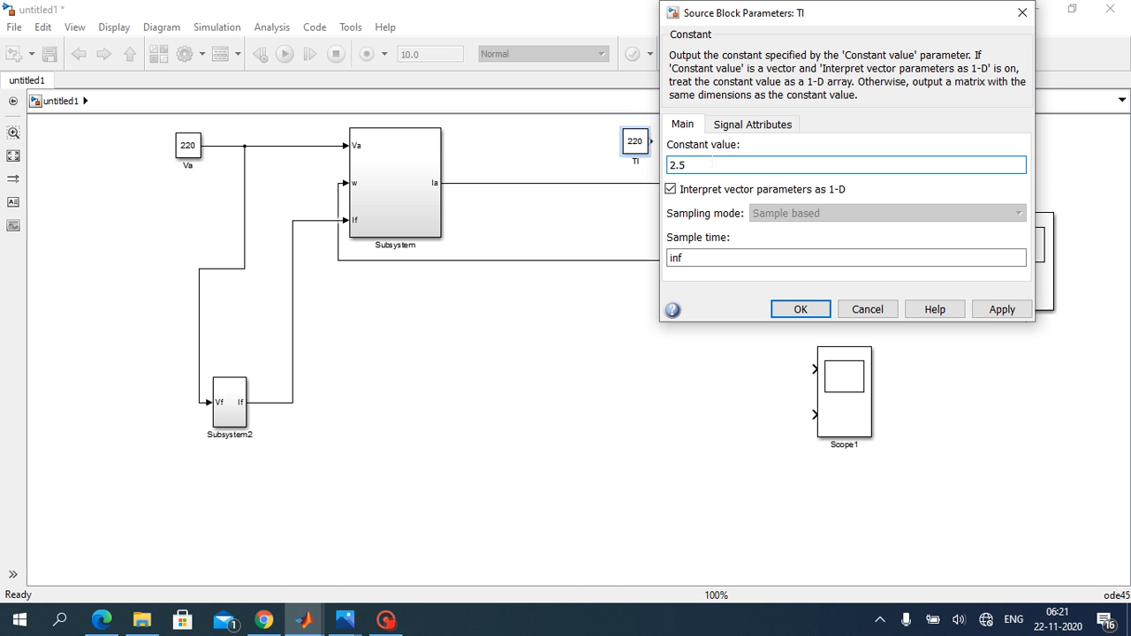
left_click(989, 309)
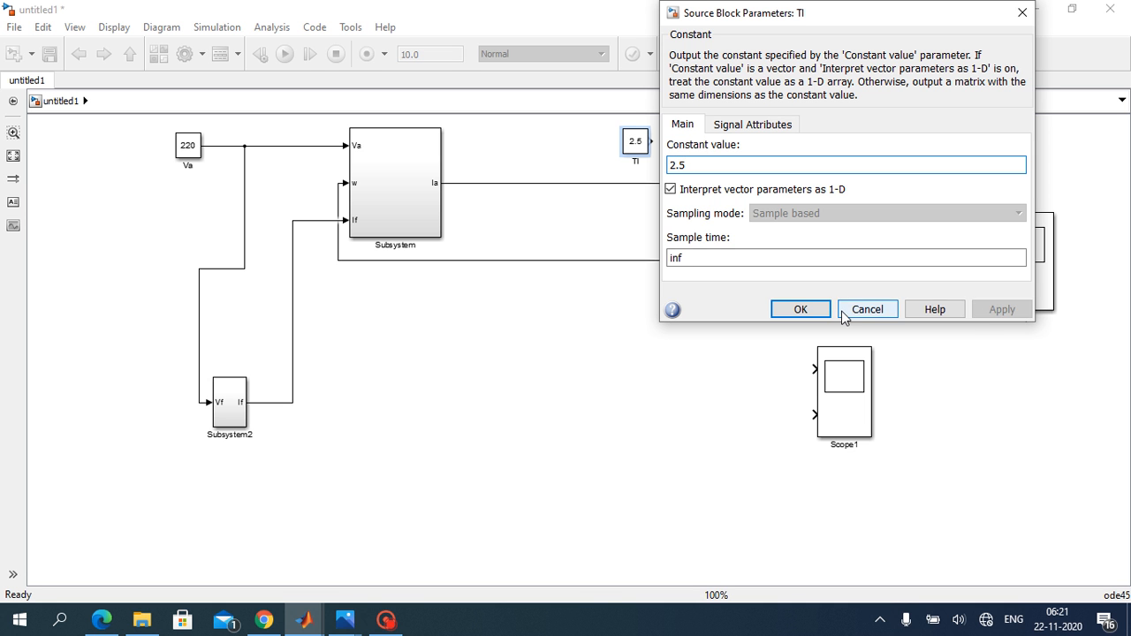
left_click(800, 309)
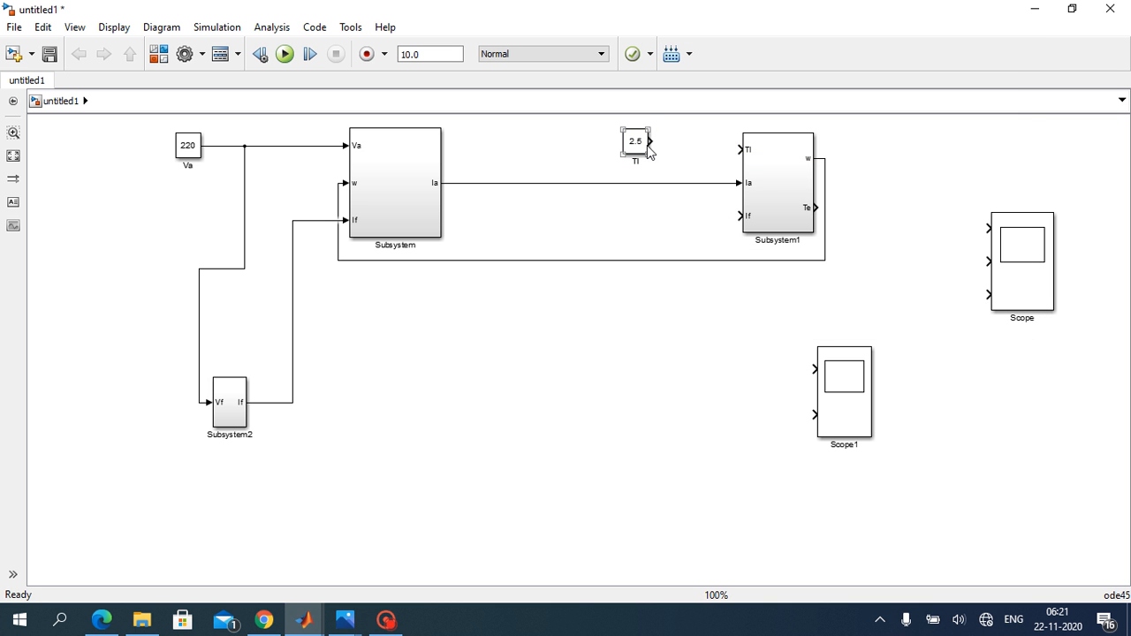
Step: Connect the Tl constant to Subsystem1's Tl input and branch Subsystem2's If line to Subsystem1's If input
left_click_drag(650, 141, 741, 150)
left_click(747, 221)
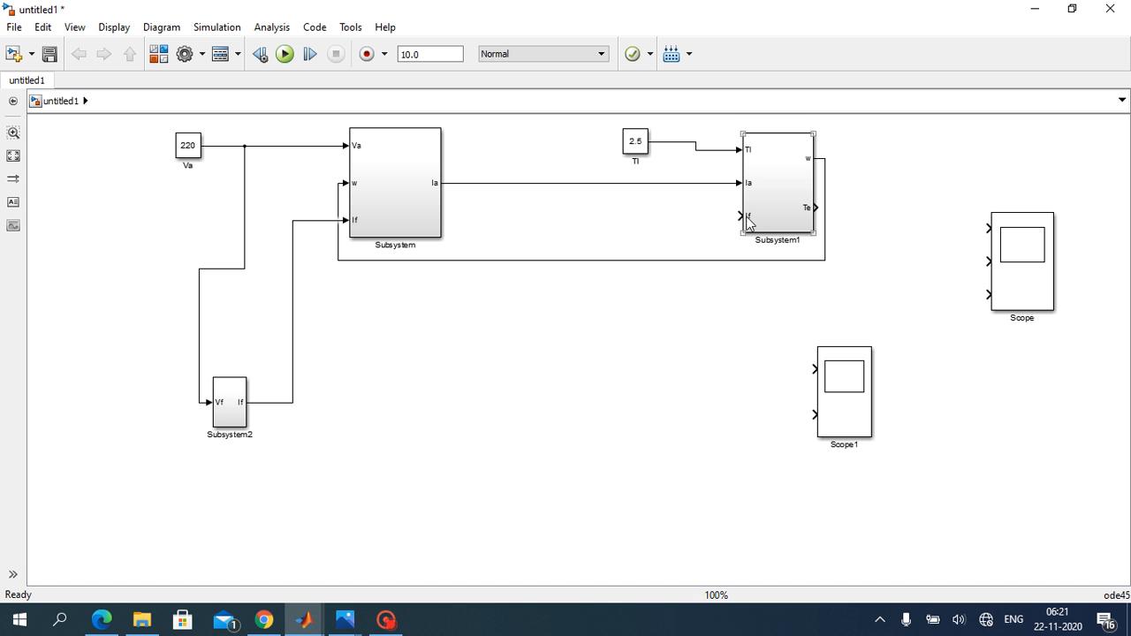
left_click_drag(740, 216, 294, 402)
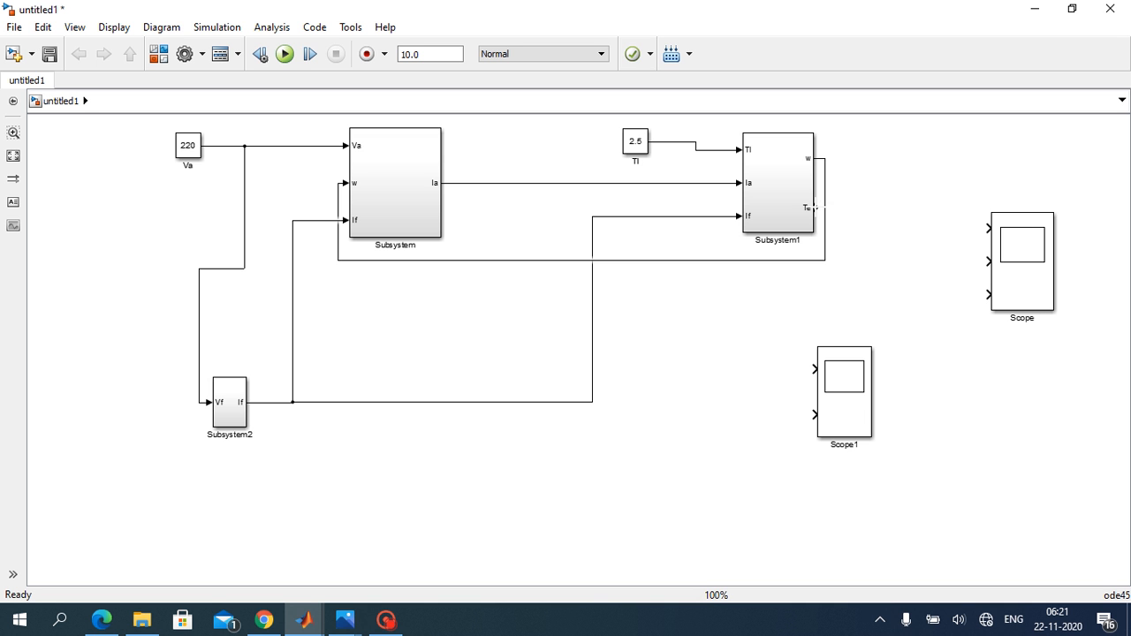
Step: Reposition Scope1 below Subsystem1 and connect its first input to the Te output and its second to the Tl line
left_click(813, 217)
left_click_drag(838, 412, 897, 367)
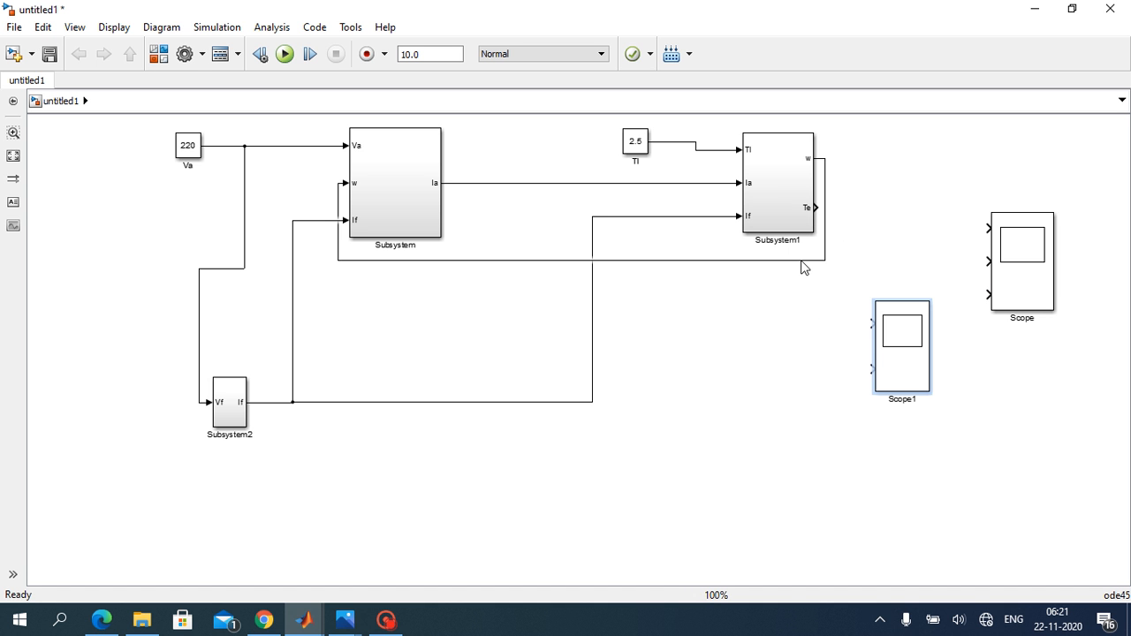
left_click(814, 228)
left_click_drag(814, 207, 868, 324)
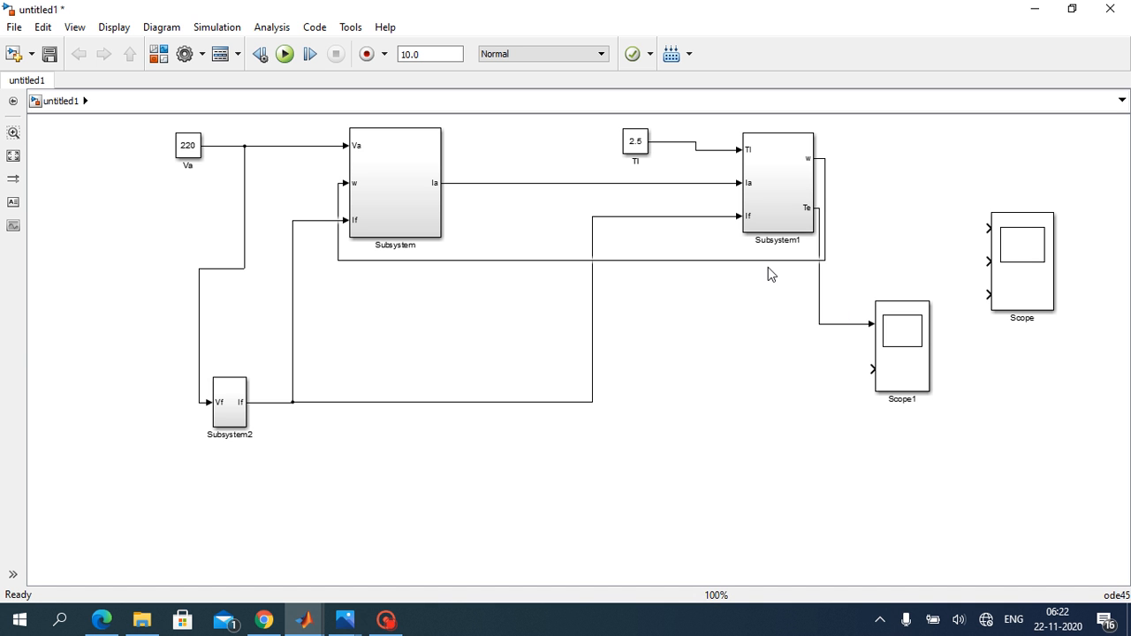
left_click_drag(874, 370, 707, 149)
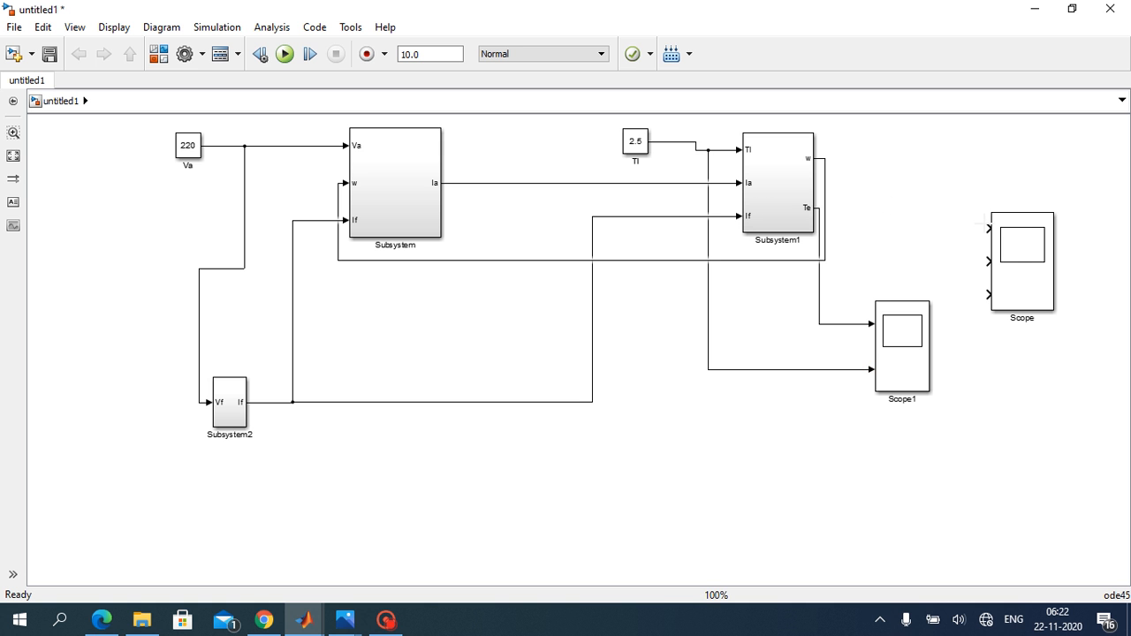
Step: Connect the three inputs of the Scope block to the w, Ia and If signal lines, in that order
left_click(996, 257)
left_click_drag(988, 227, 828, 163)
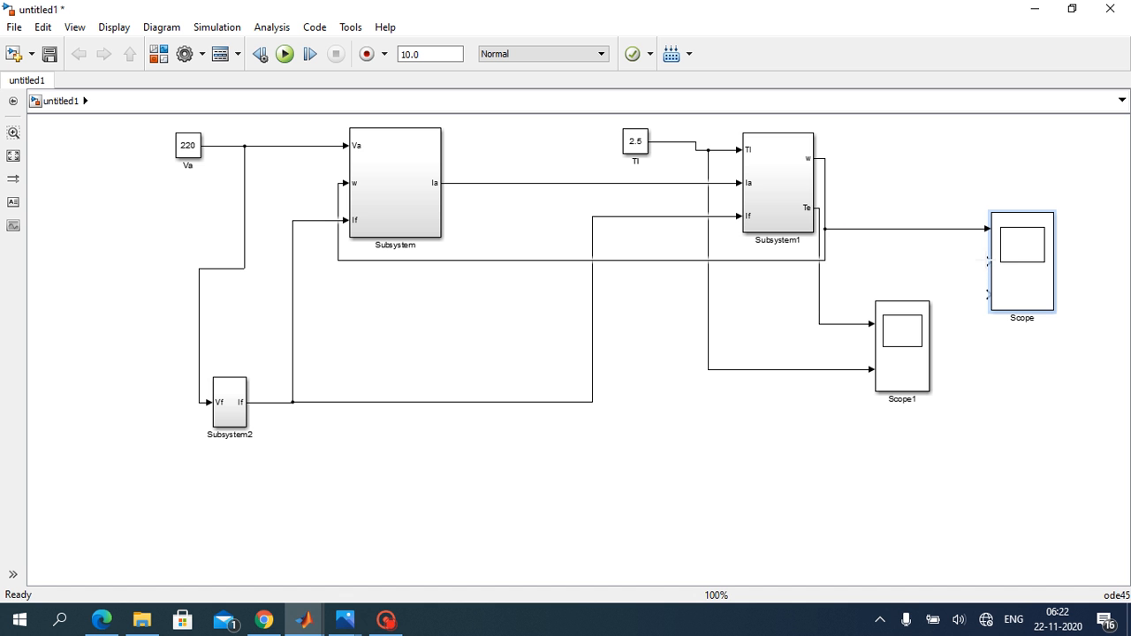
left_click_drag(988, 261, 642, 183)
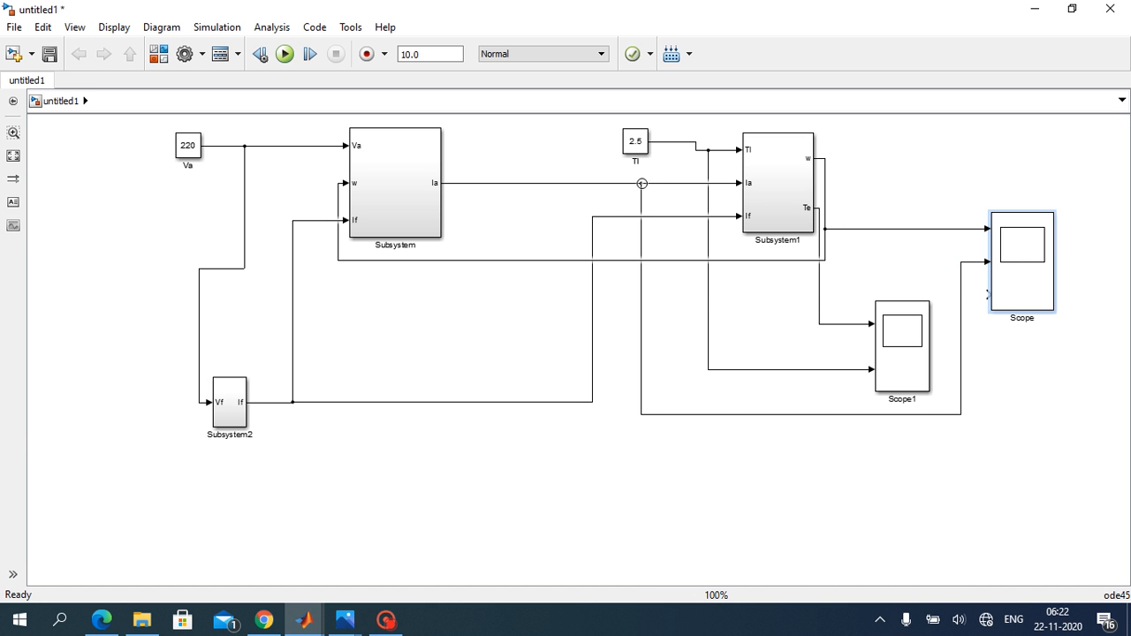
left_click_drag(988, 295, 675, 216)
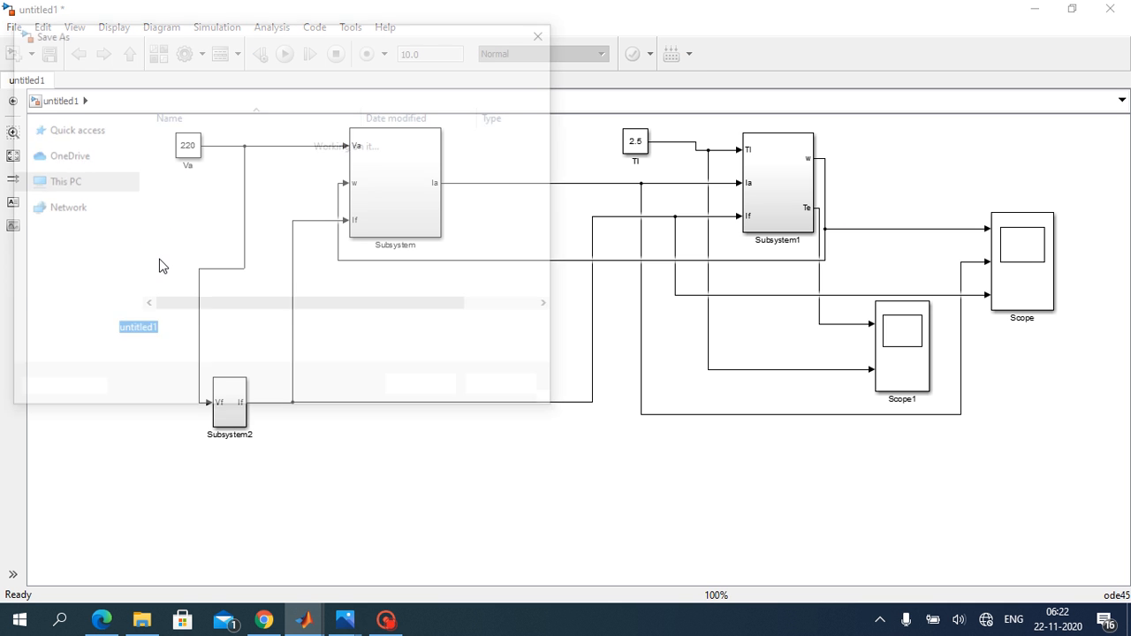
Step: Save the model as DC in the Mtech_NITMIZ folder
key("BackSpace")
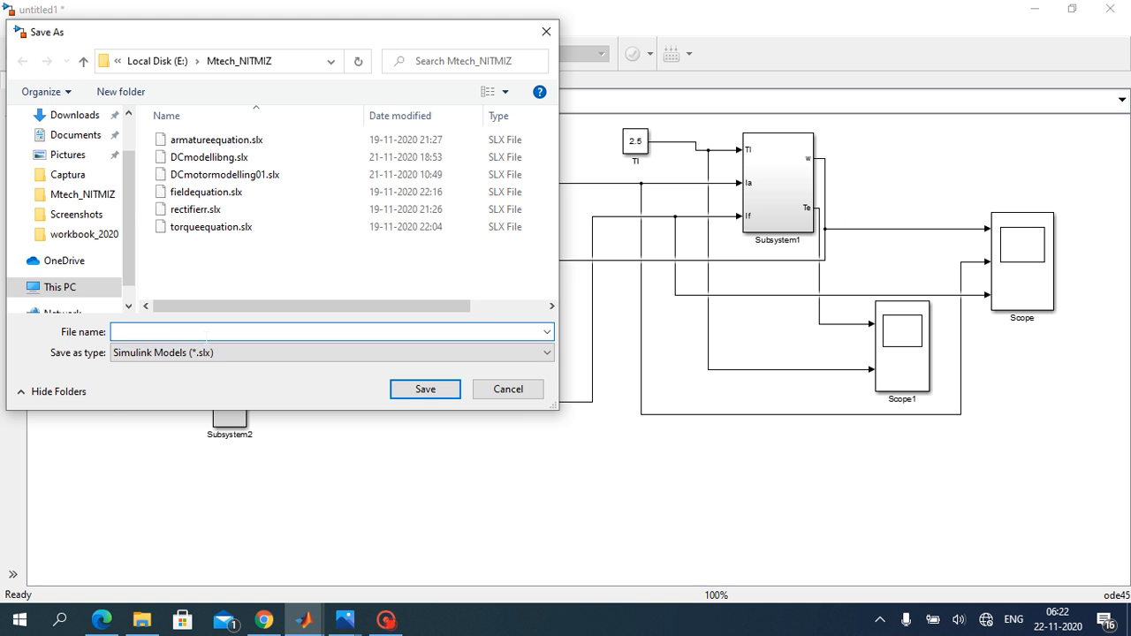
type("DC")
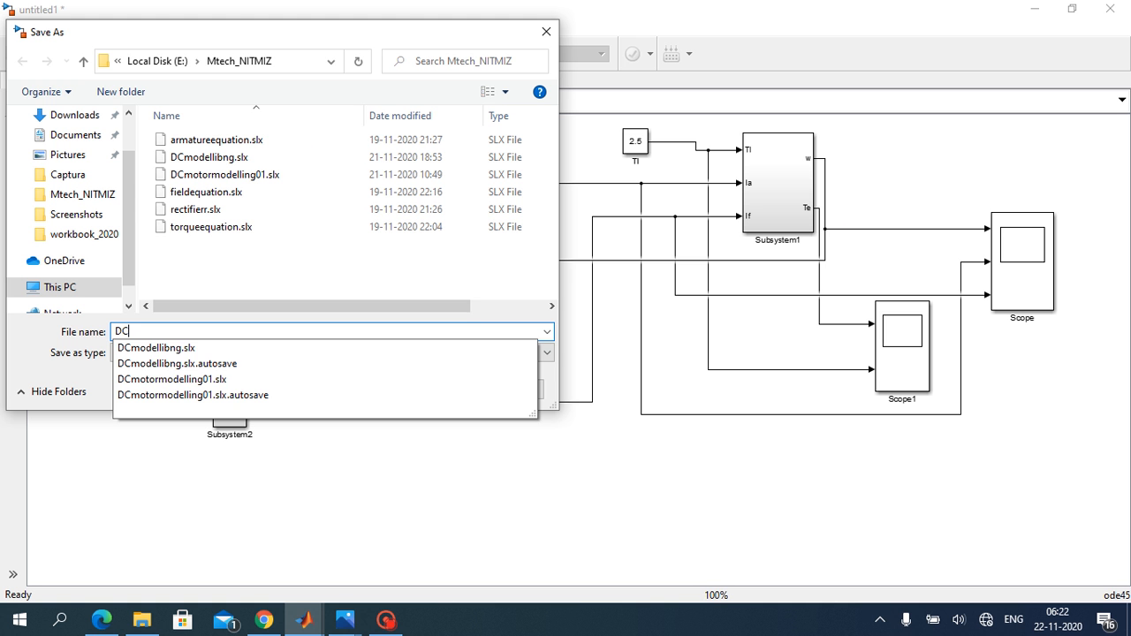
left_click(491, 293)
left_click(442, 388)
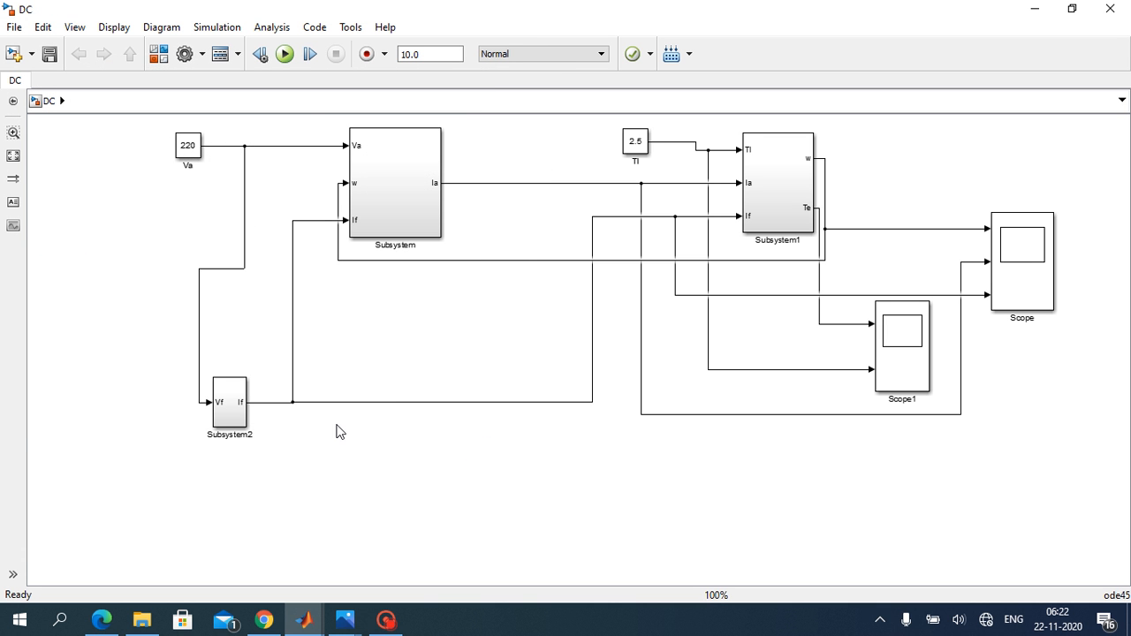
Step: Run the simulation and view Scope1's plots in a maximized window with autoscaled axes
left_click(285, 55)
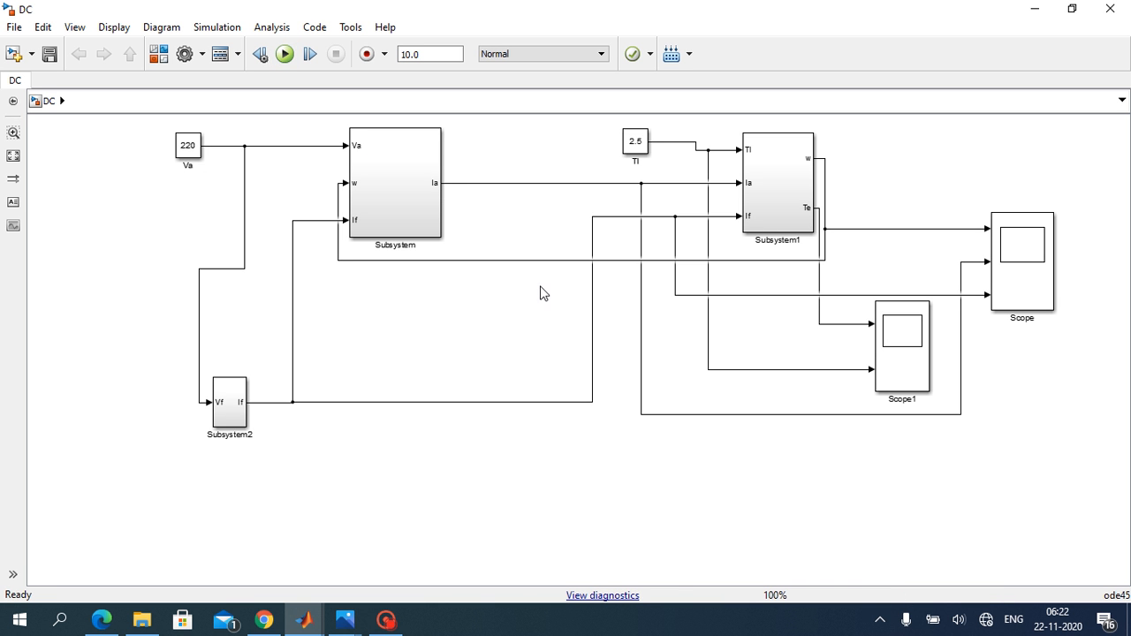
left_click(891, 383)
double_click(902, 369)
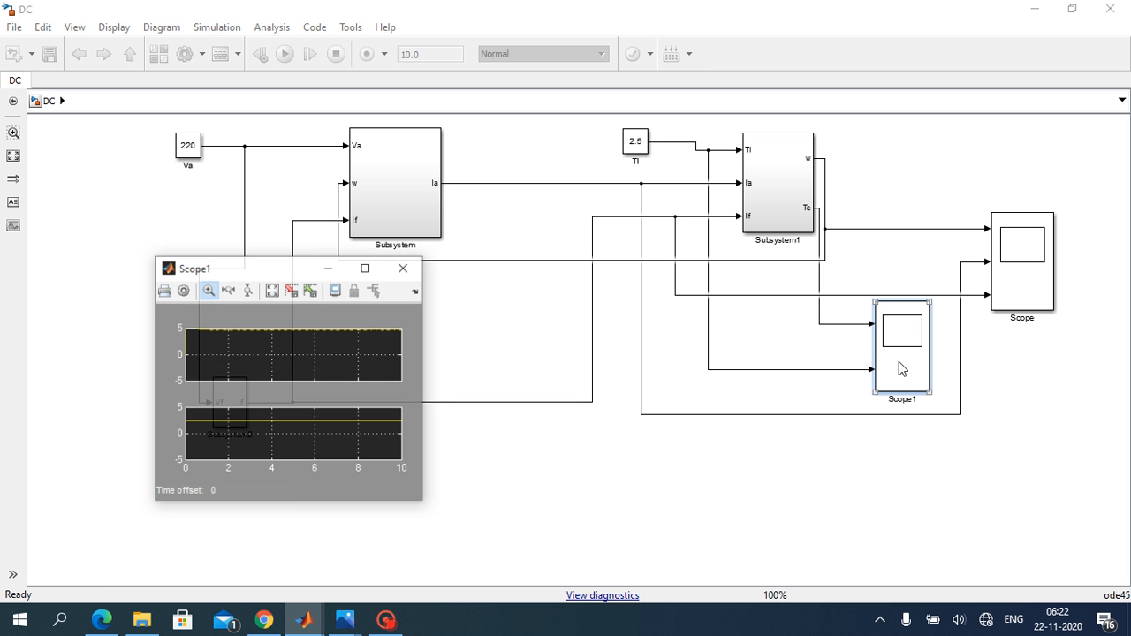
left_click(370, 272)
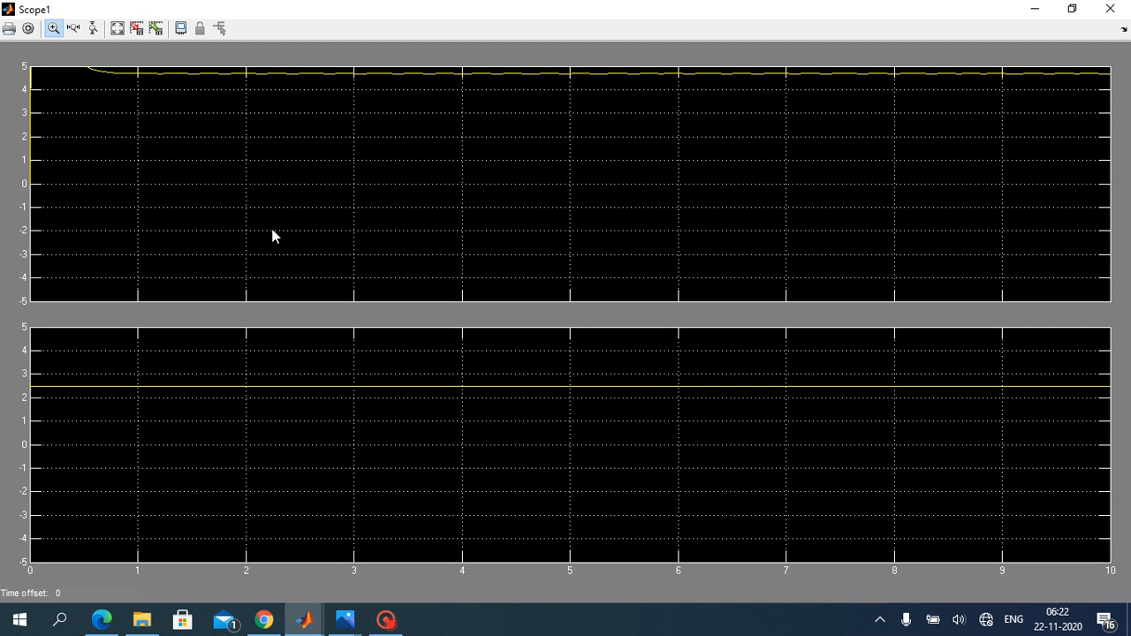
left_click(116, 30)
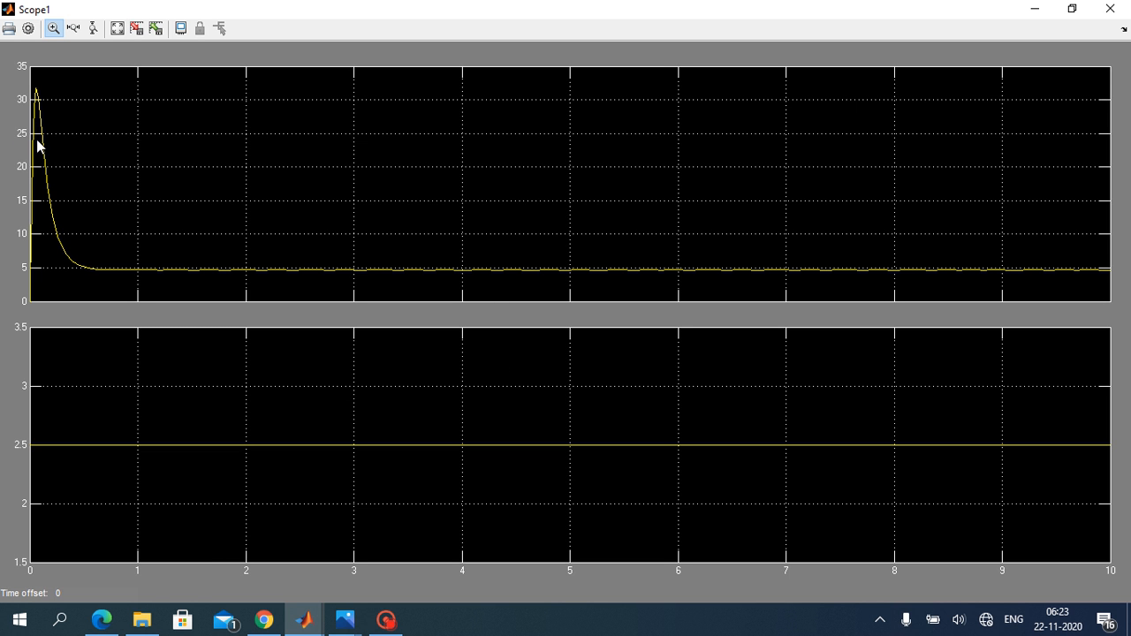
Step: Examine the upper Te plot in Scope1 by zooming in on its initial transient along X and Y, restore the full view and minimize the scope
left_click(73, 29)
left_click_drag(81, 167, 31, 170)
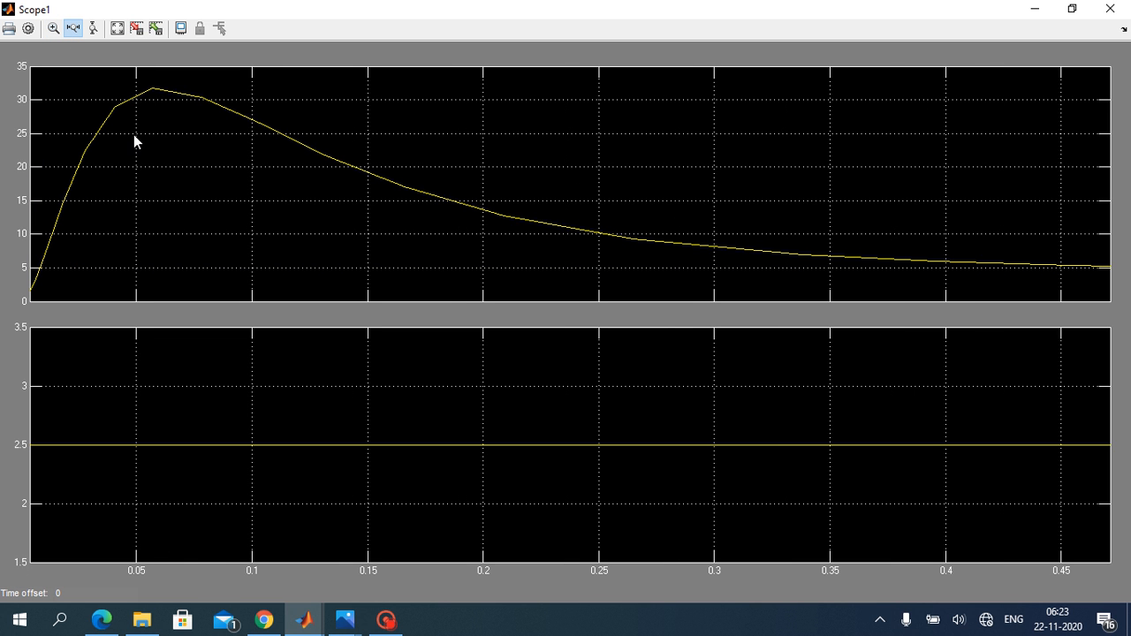
left_click(92, 29)
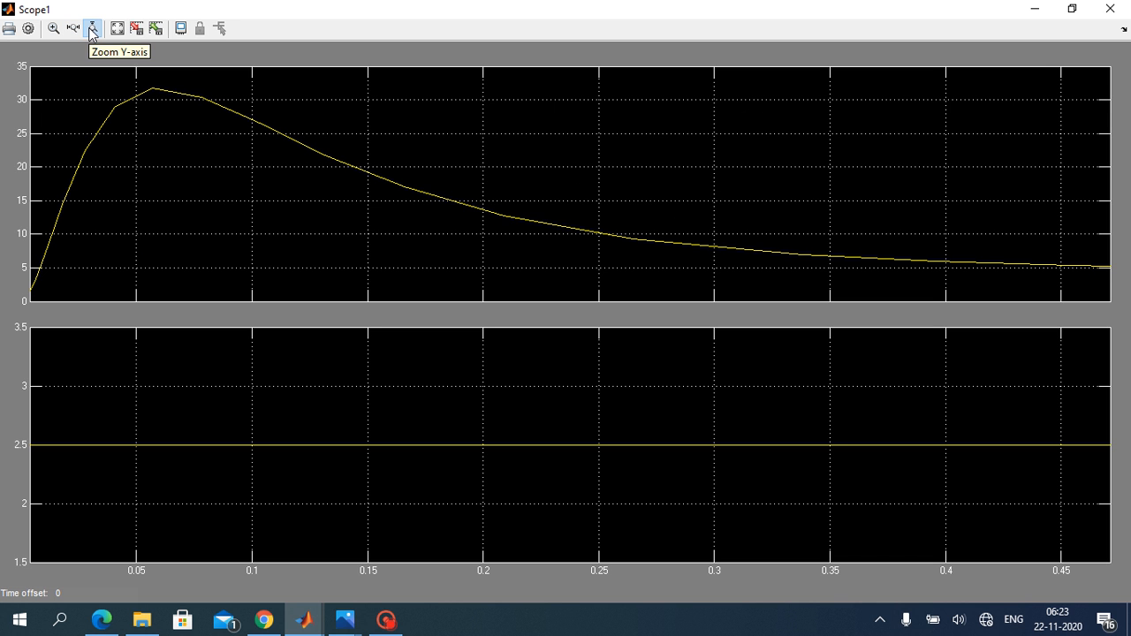
left_click_drag(398, 189, 404, 244)
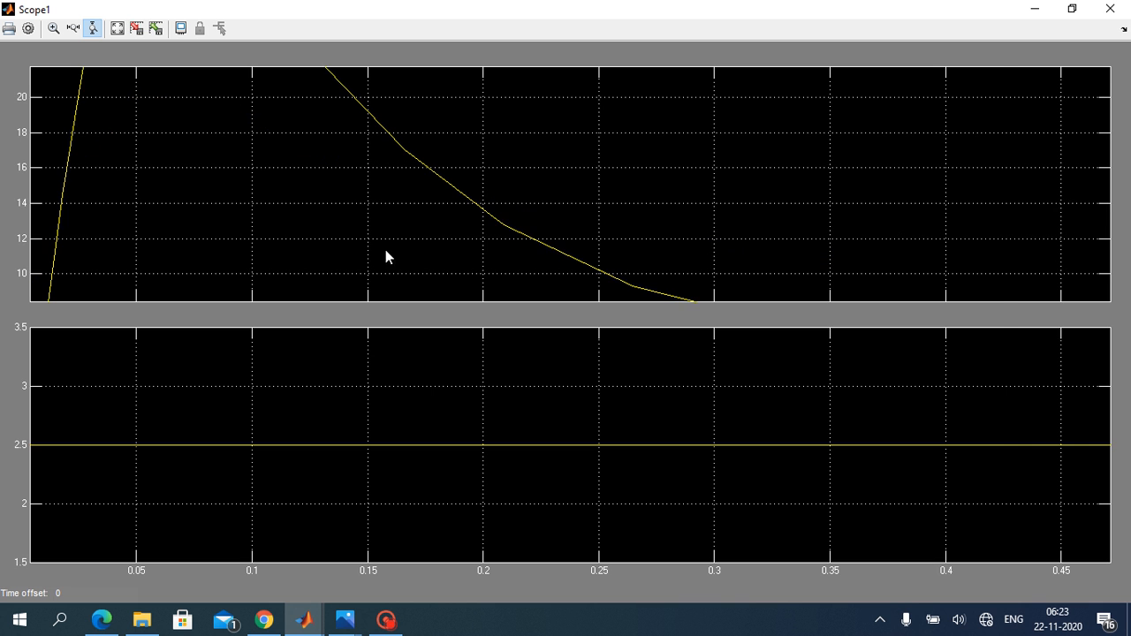
left_click(117, 29)
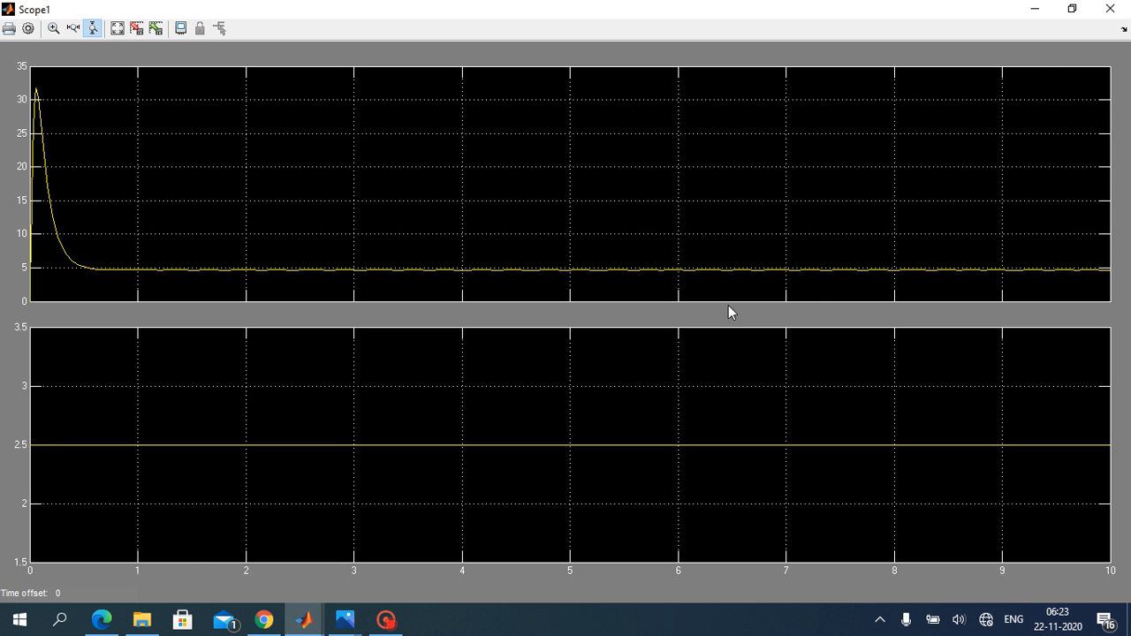
left_click(1039, 11)
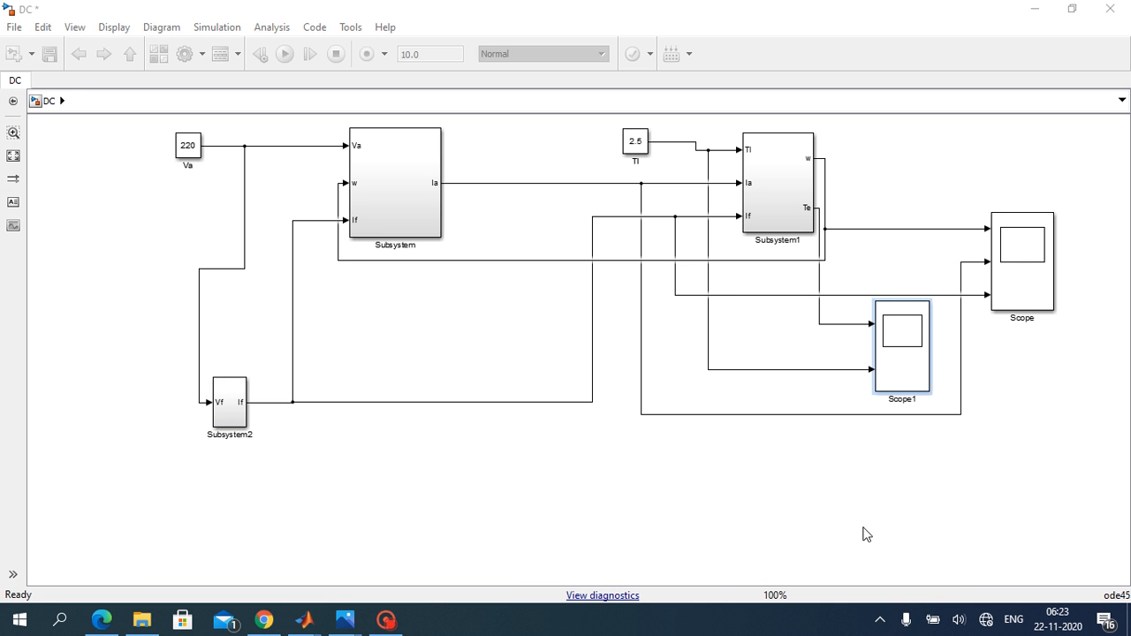
Step: View the w, Ia and If plots of the Scope block in a maximized window with autoscaled axes, and close it
left_click(1013, 273)
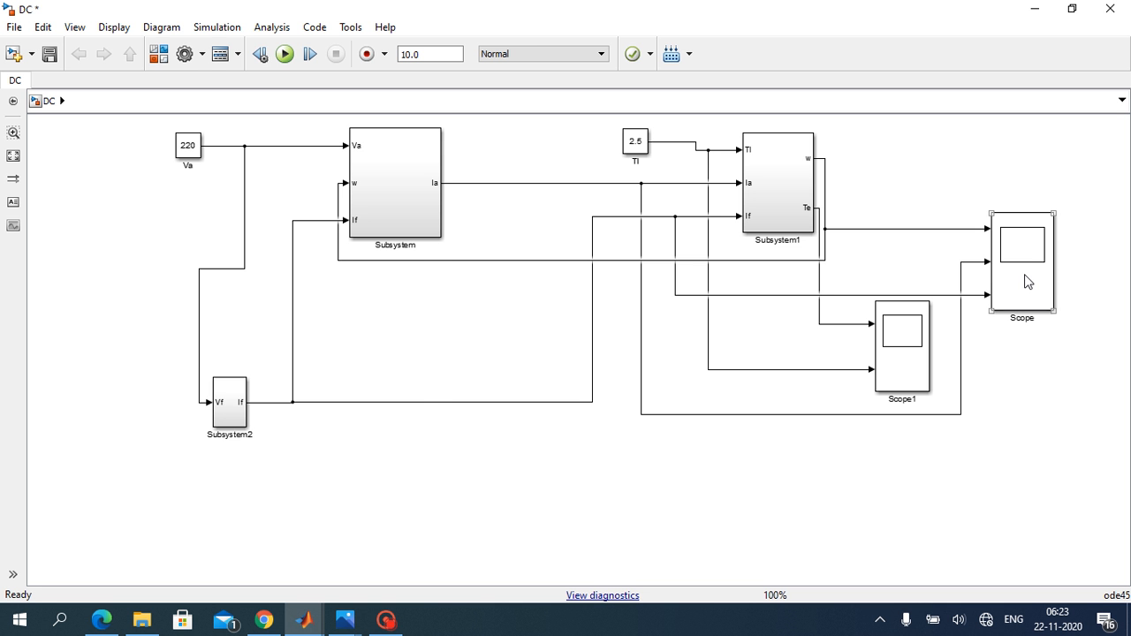
double_click(1028, 281)
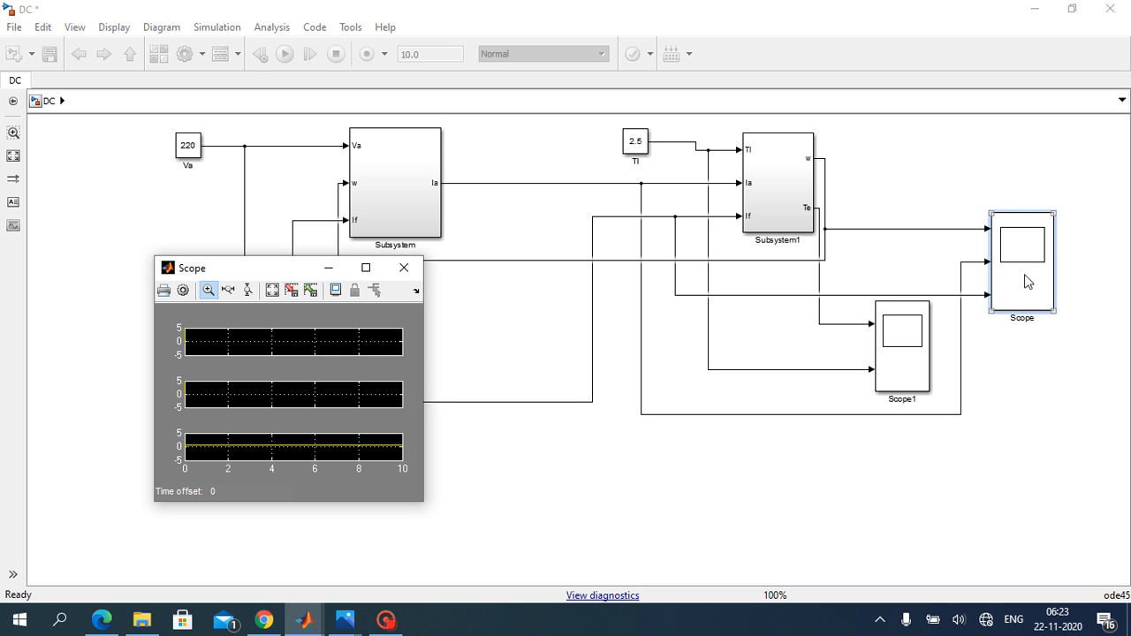
left_click(367, 270)
left_click(119, 30)
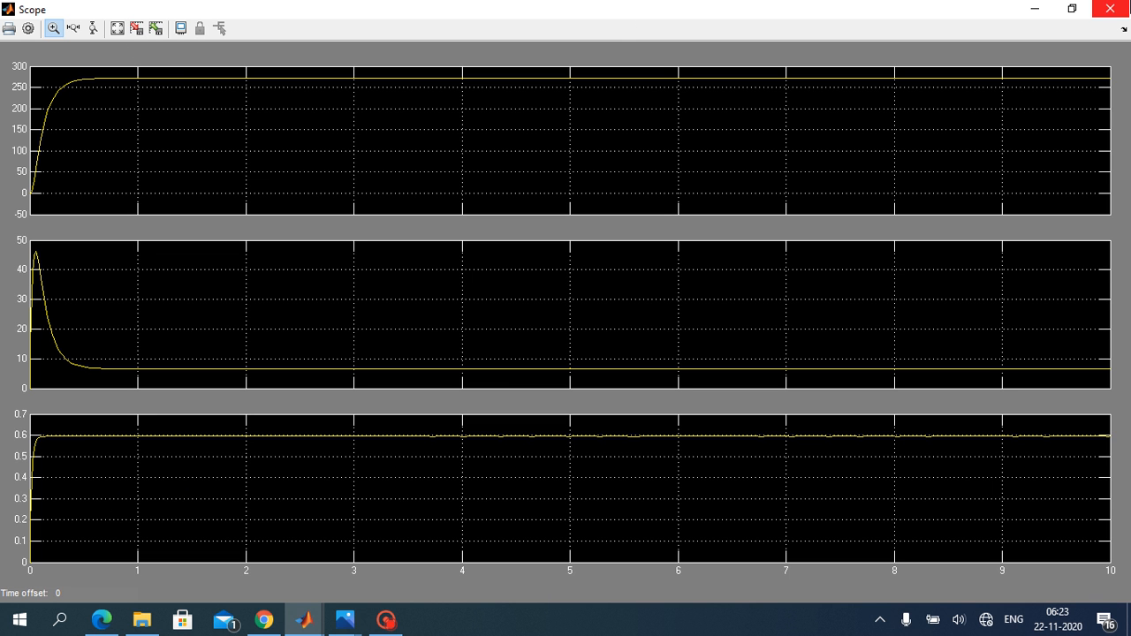
left_click(1110, 8)
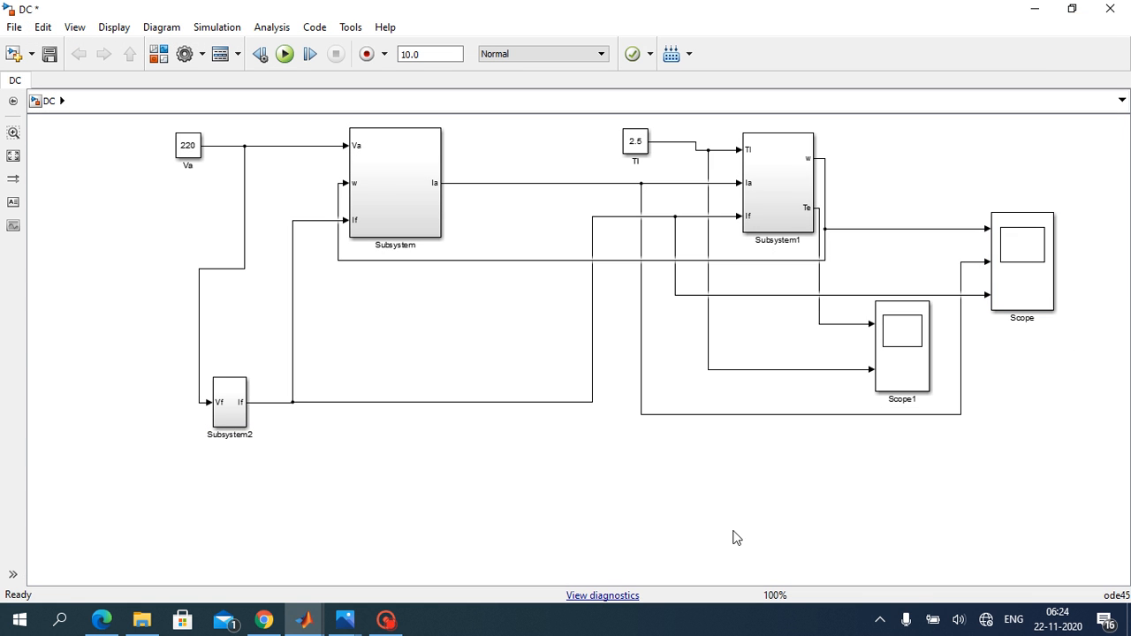